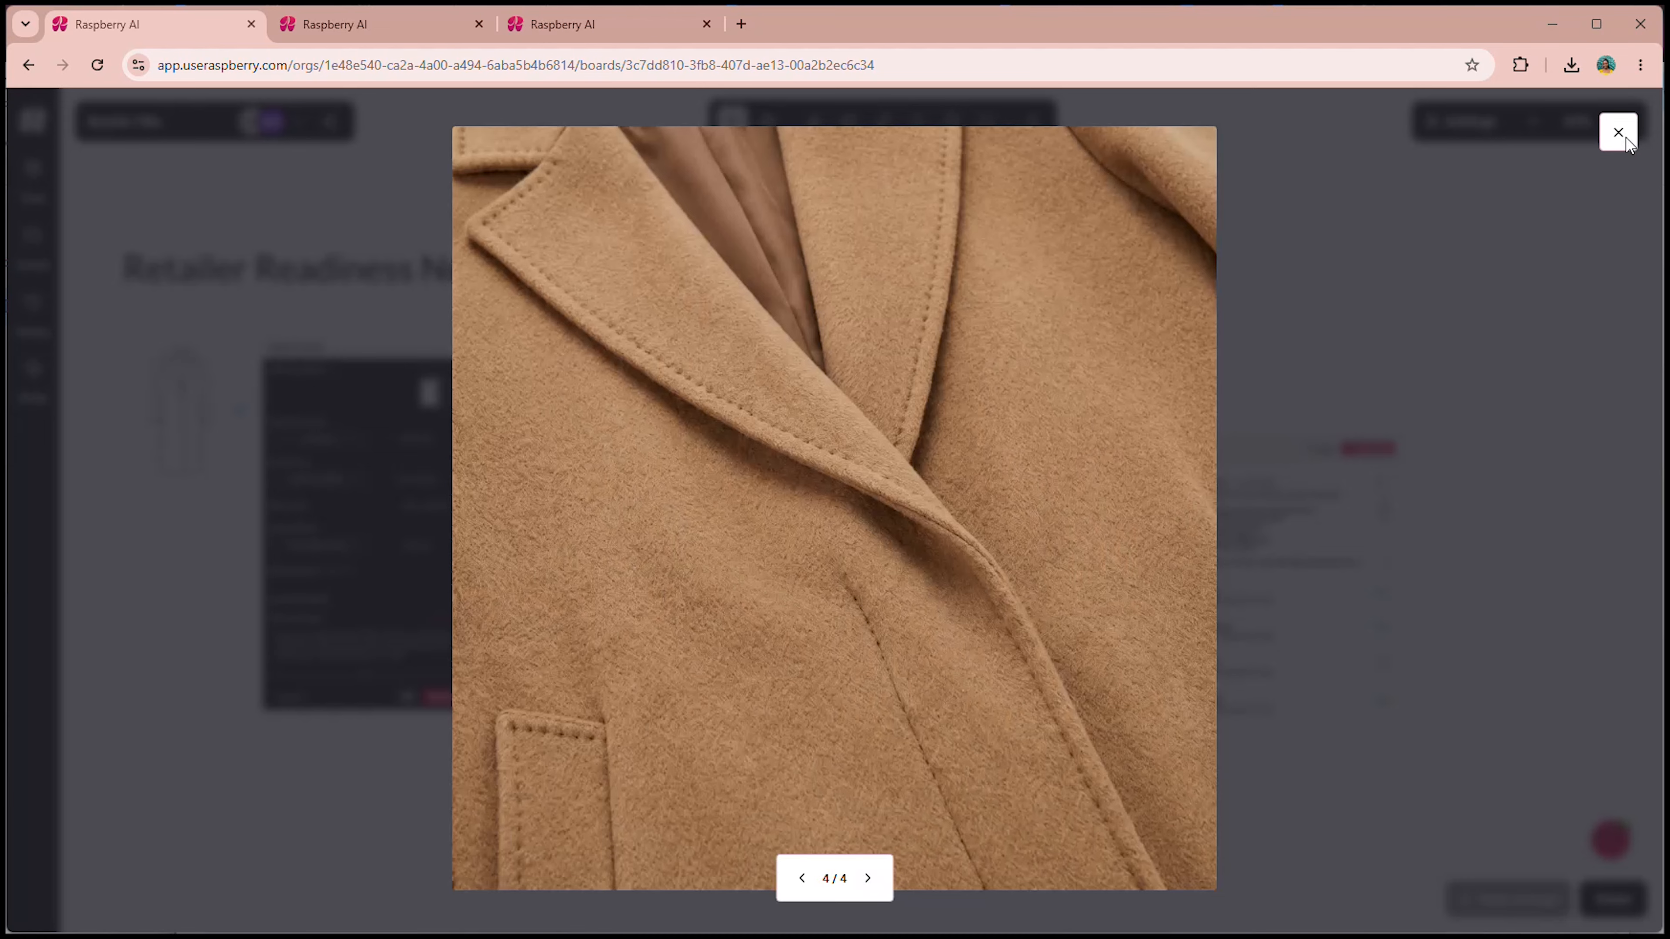
# Step: Close the coat detail preview and locate the Retailer Readiness (Beta) tool in the tool library and its node on the board
pyautogui.click(1622, 139)
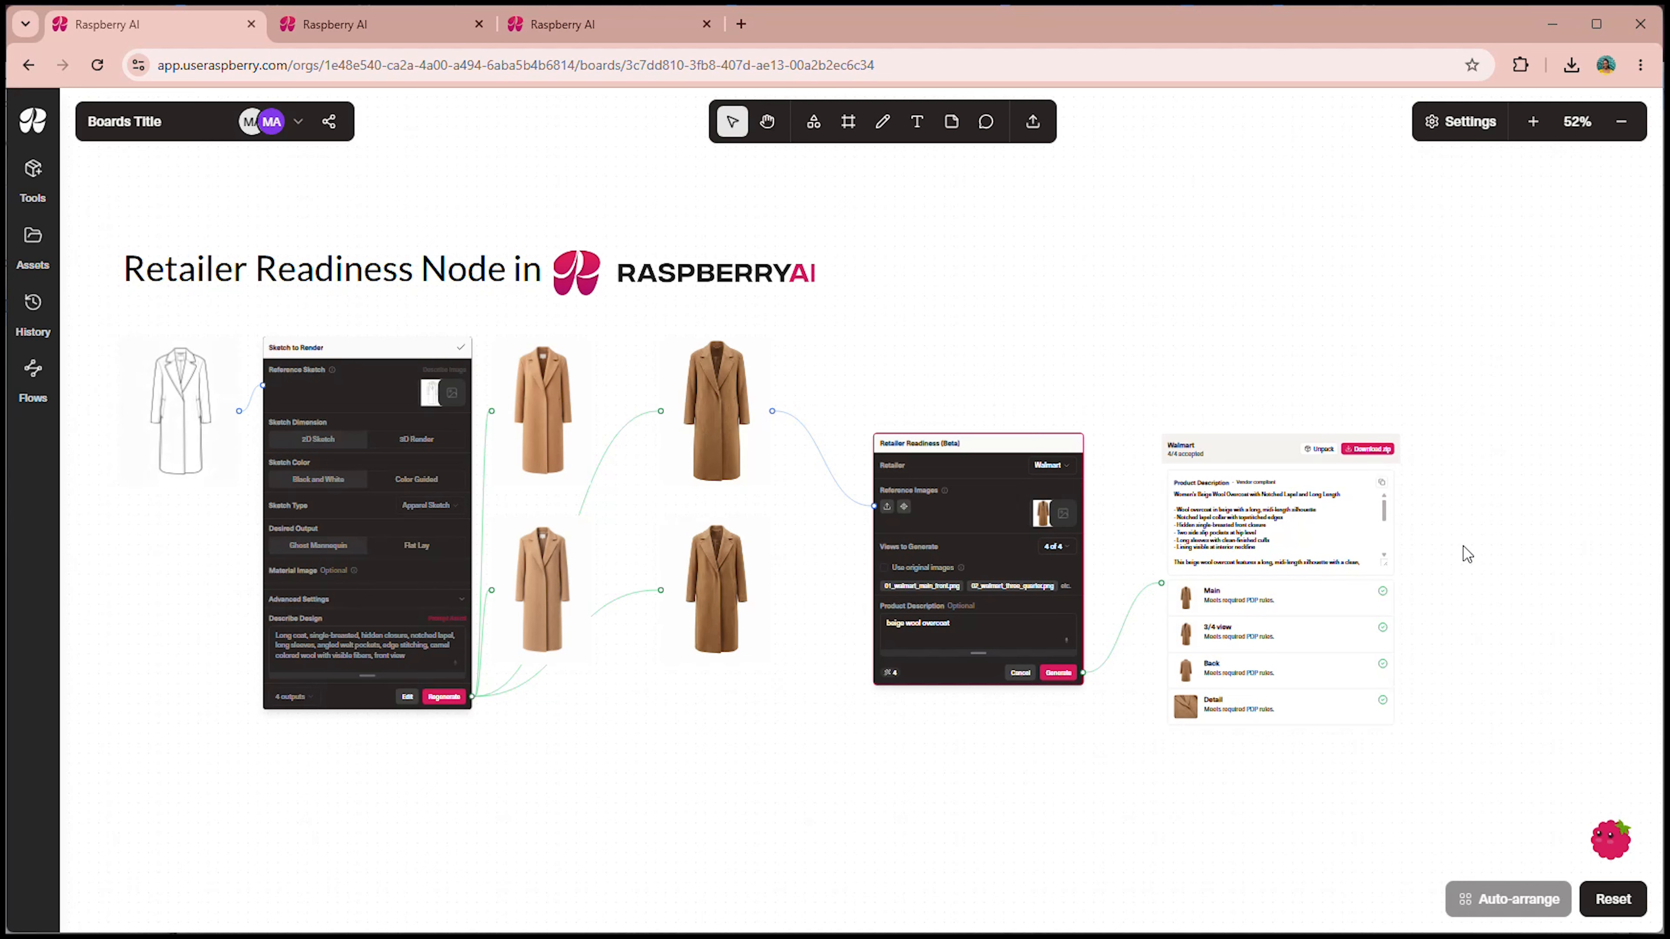
pyautogui.click(34, 170)
pyautogui.scroll(-2, 190, 666)
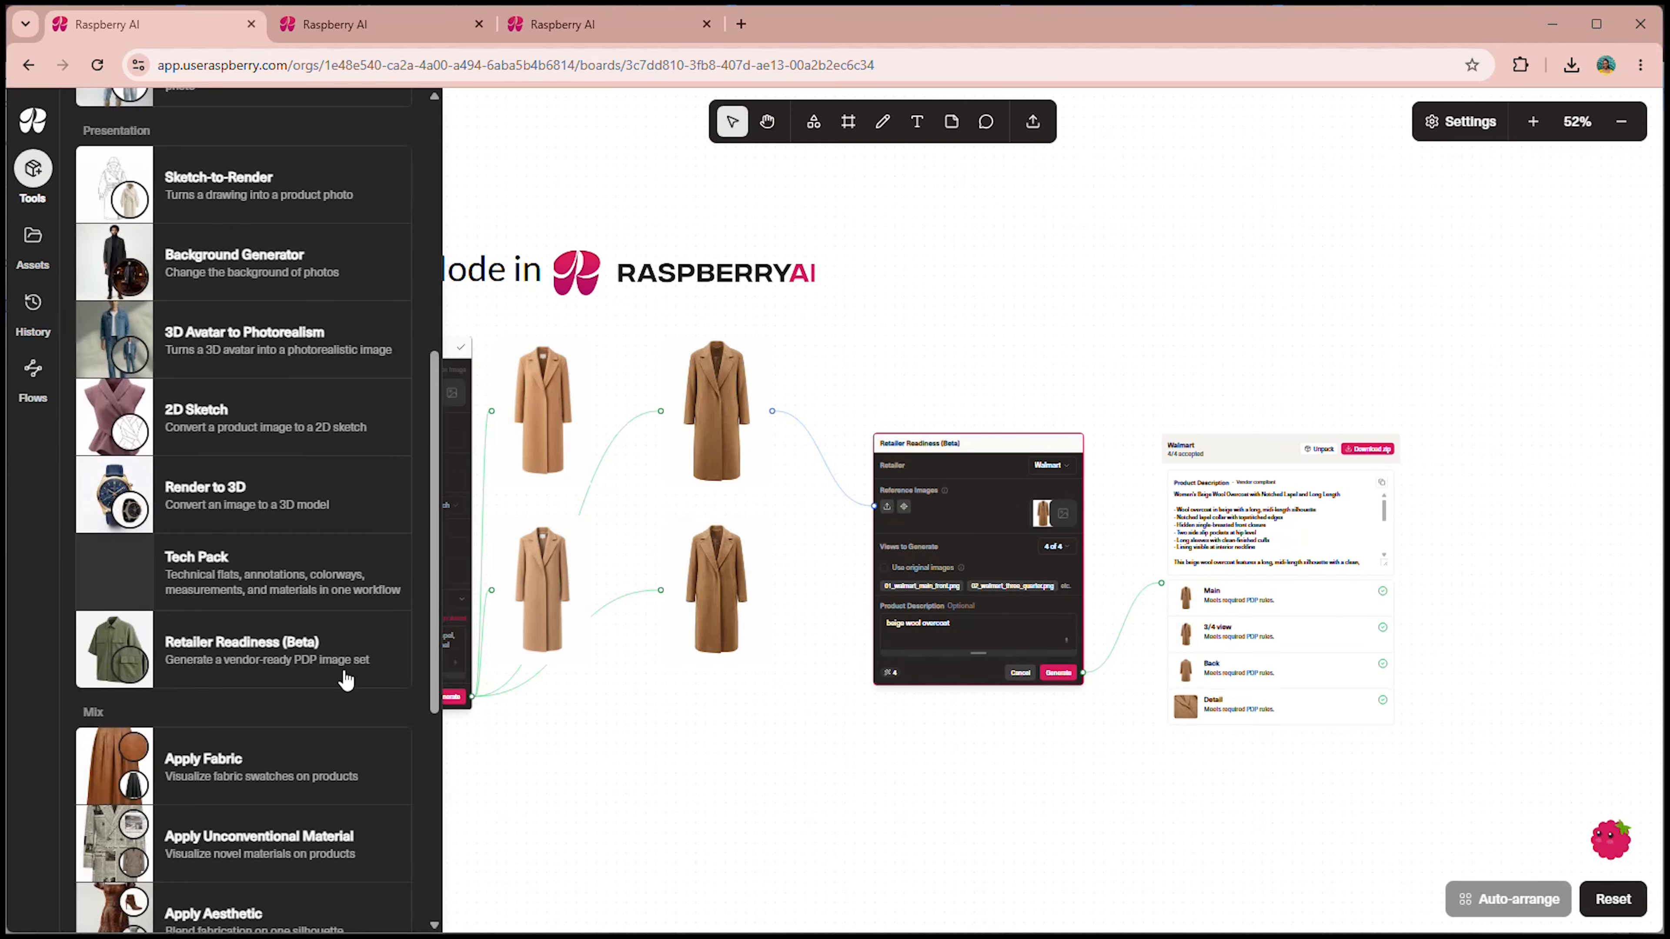
pyautogui.scroll(5, 950, 529)
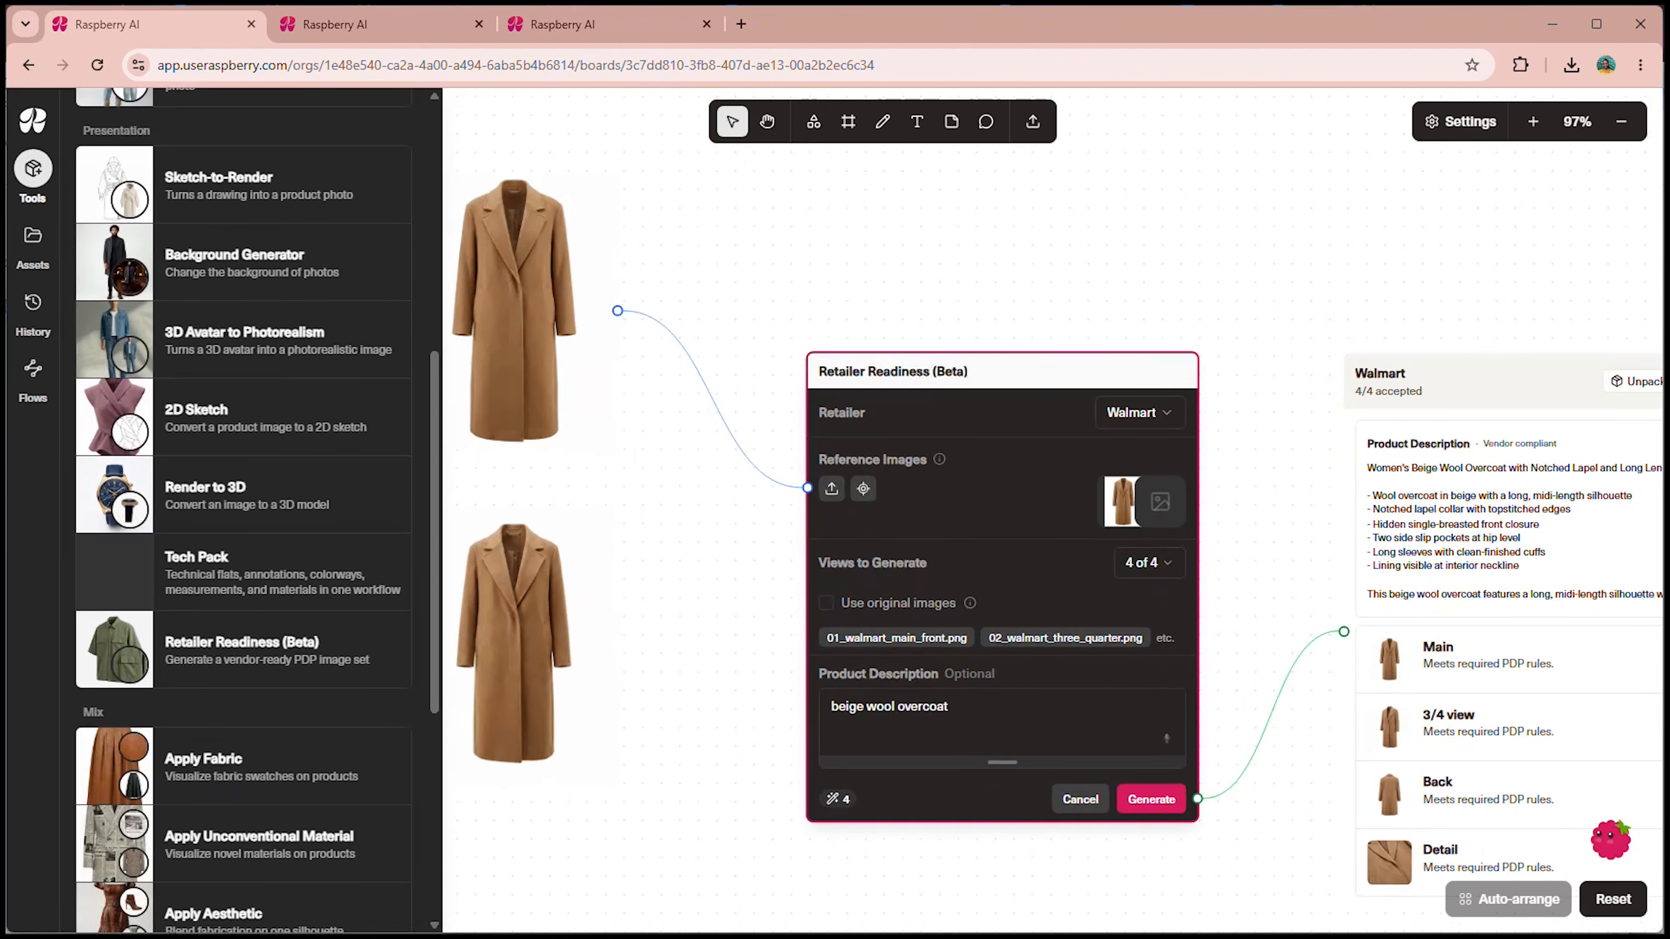
pyautogui.scroll(-1, 951, 528)
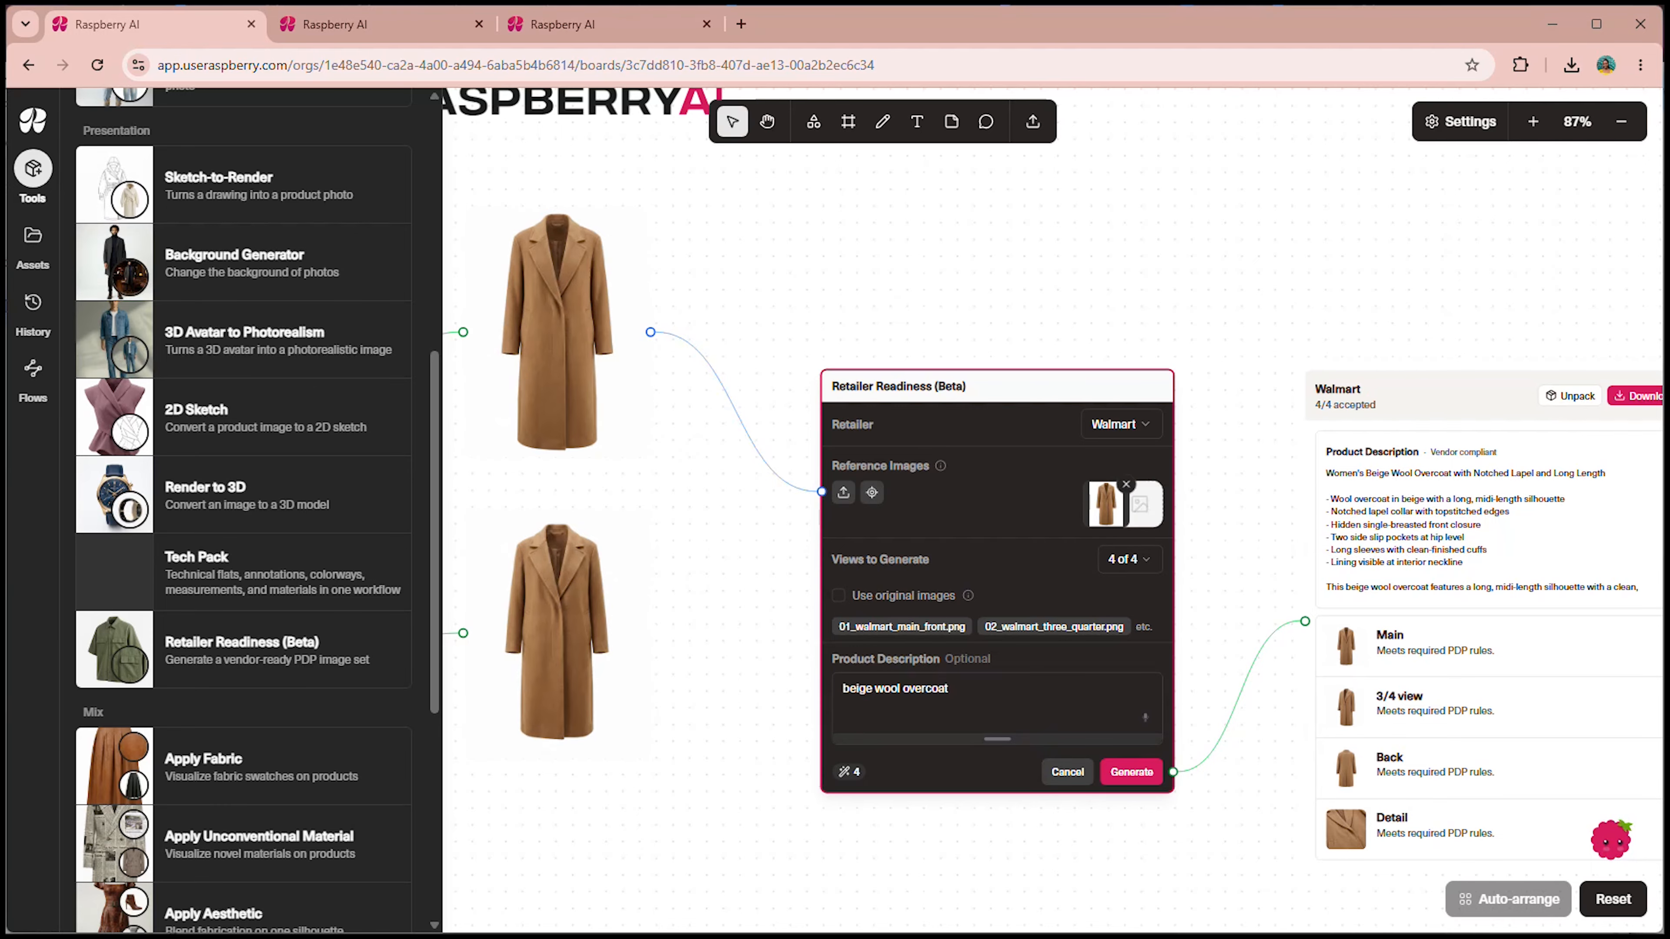
# Step: Switch the coat's Retailer Readiness node through the retailers Amazon and Kohl's, ending on Macy's
pyautogui.click(1149, 439)
pyautogui.click(1131, 497)
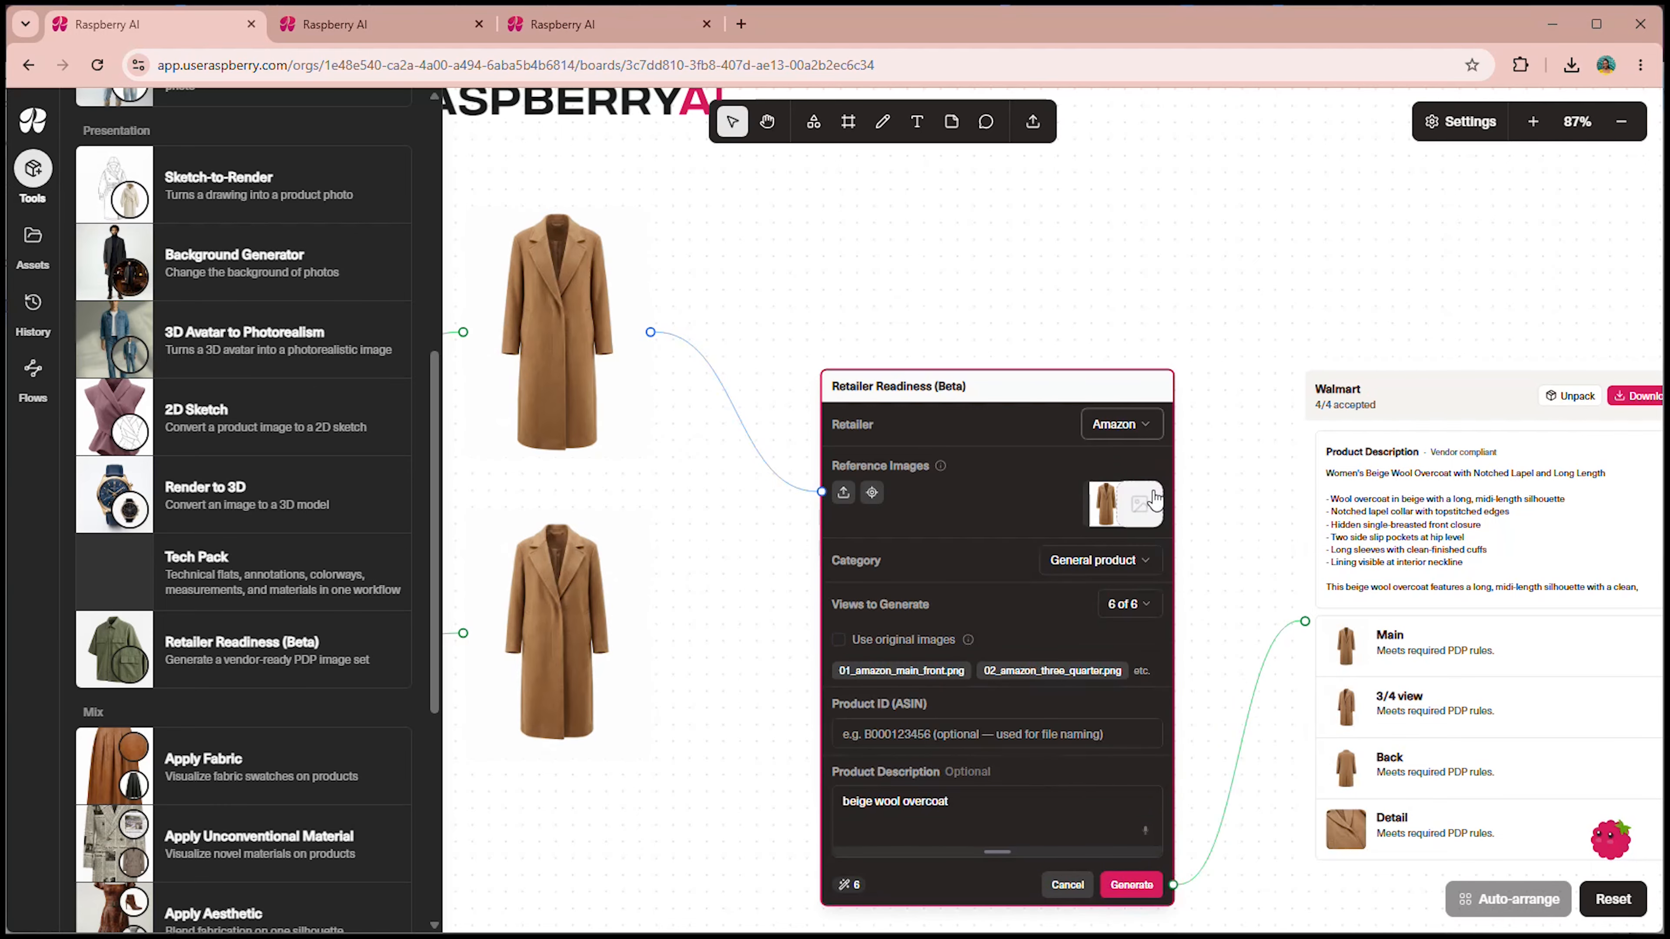
pyautogui.click(1141, 434)
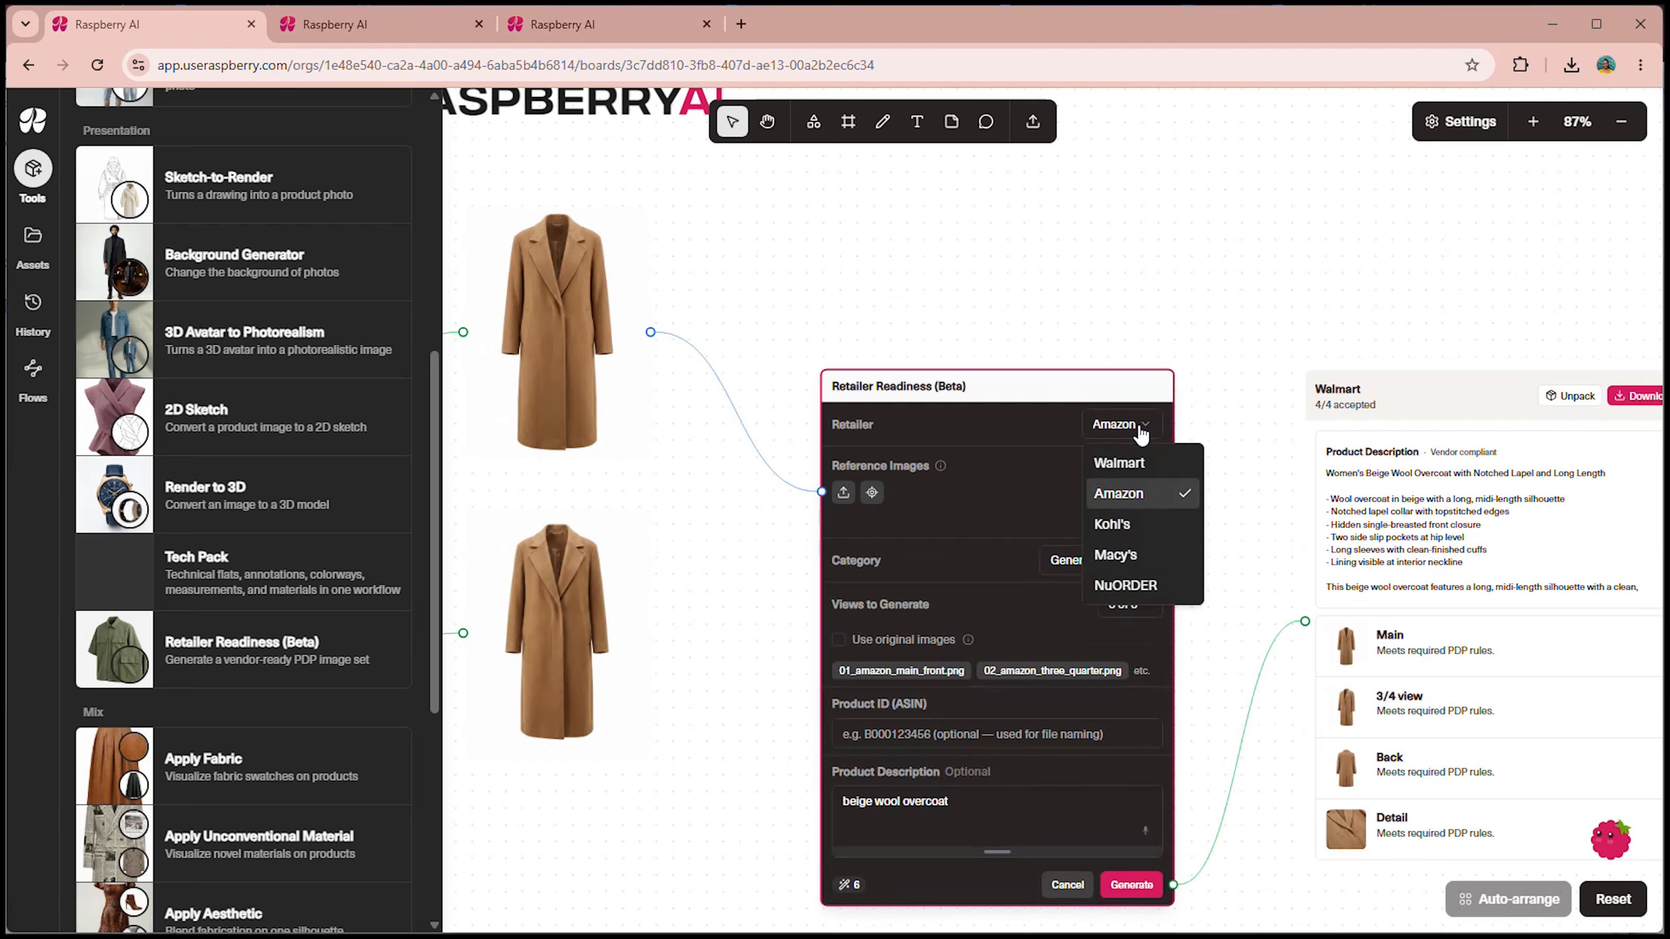
pyautogui.click(1150, 526)
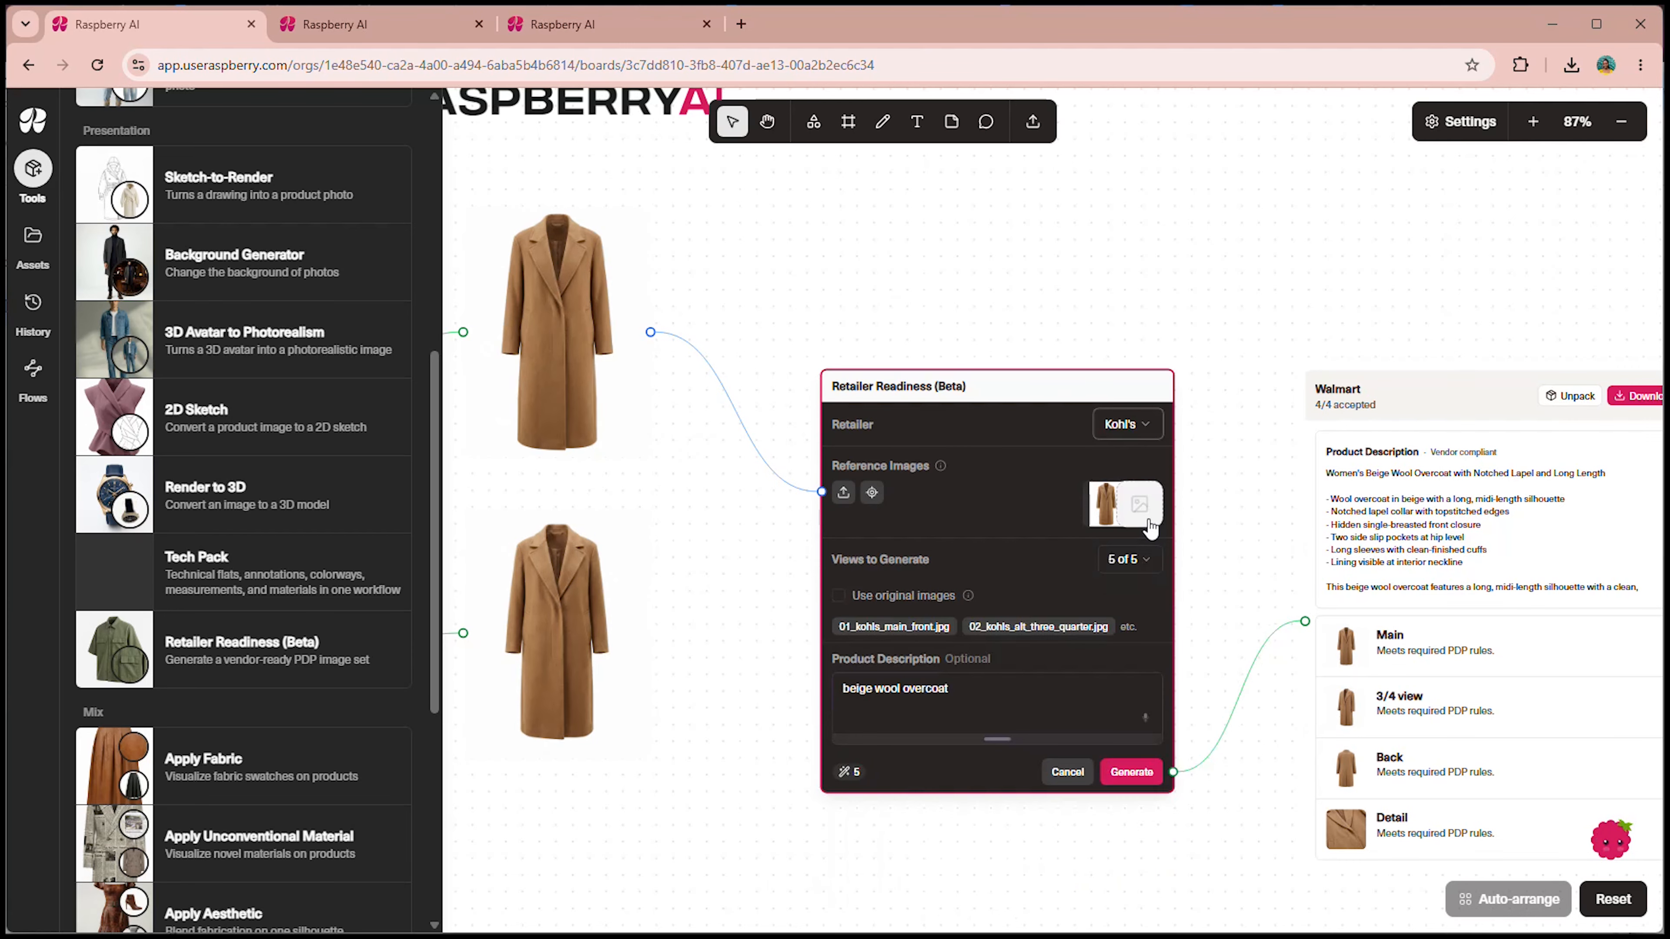
pyautogui.click(1136, 431)
pyautogui.click(1150, 558)
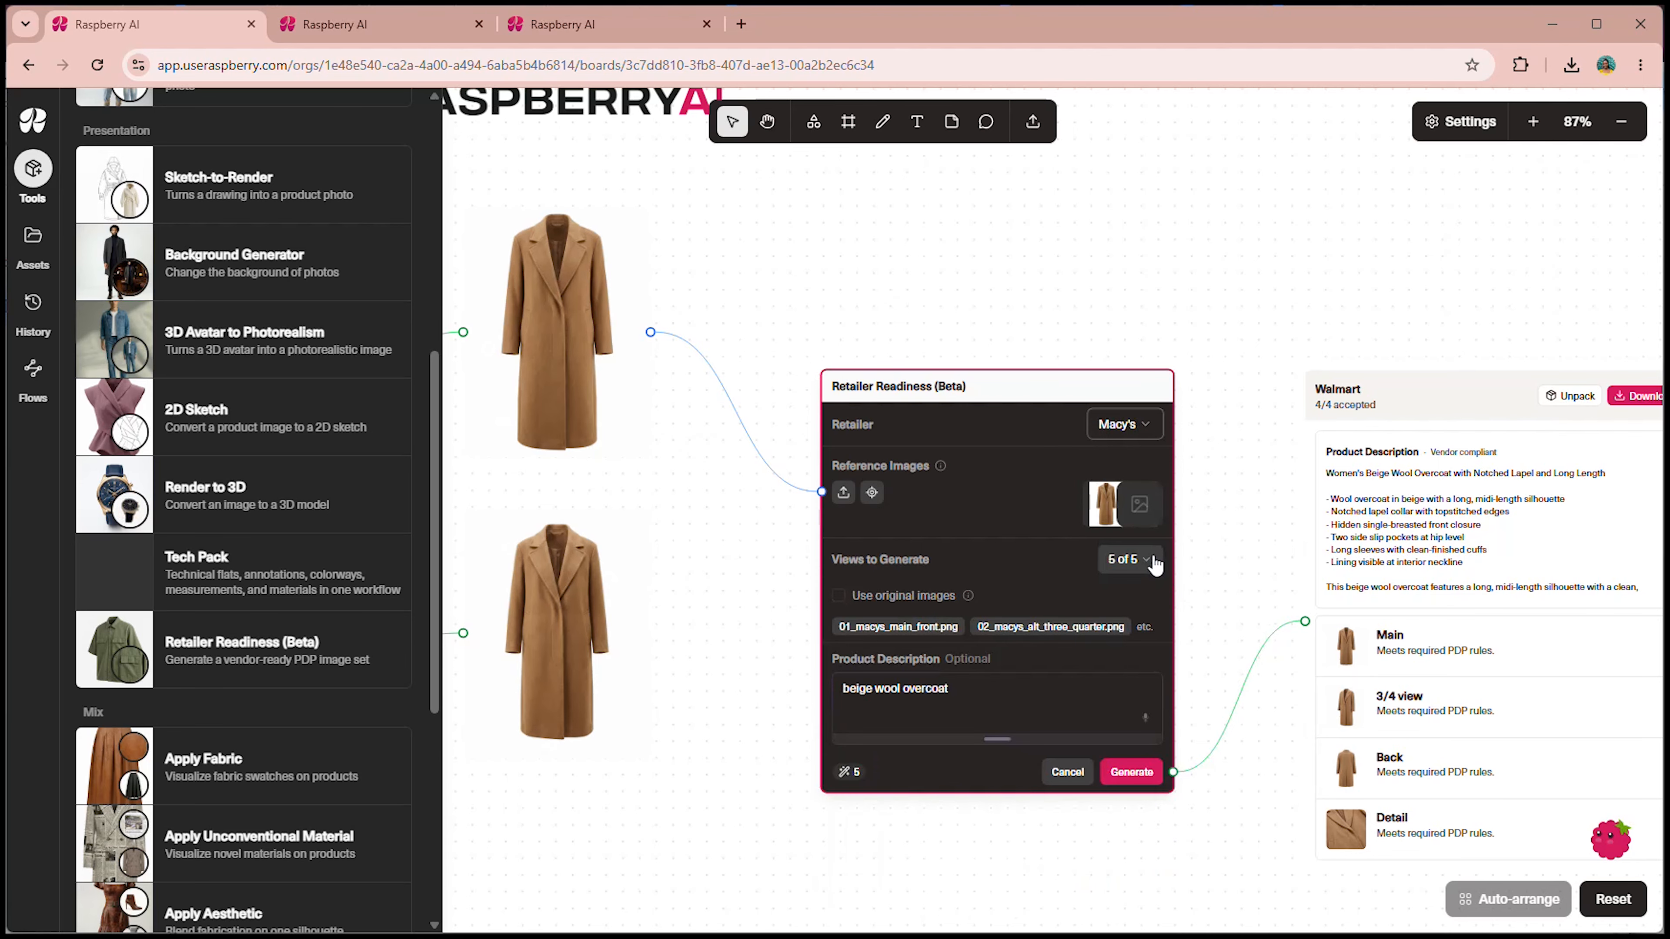
pyautogui.moveTo(992, 521); pyautogui.dragTo(1060, 446)
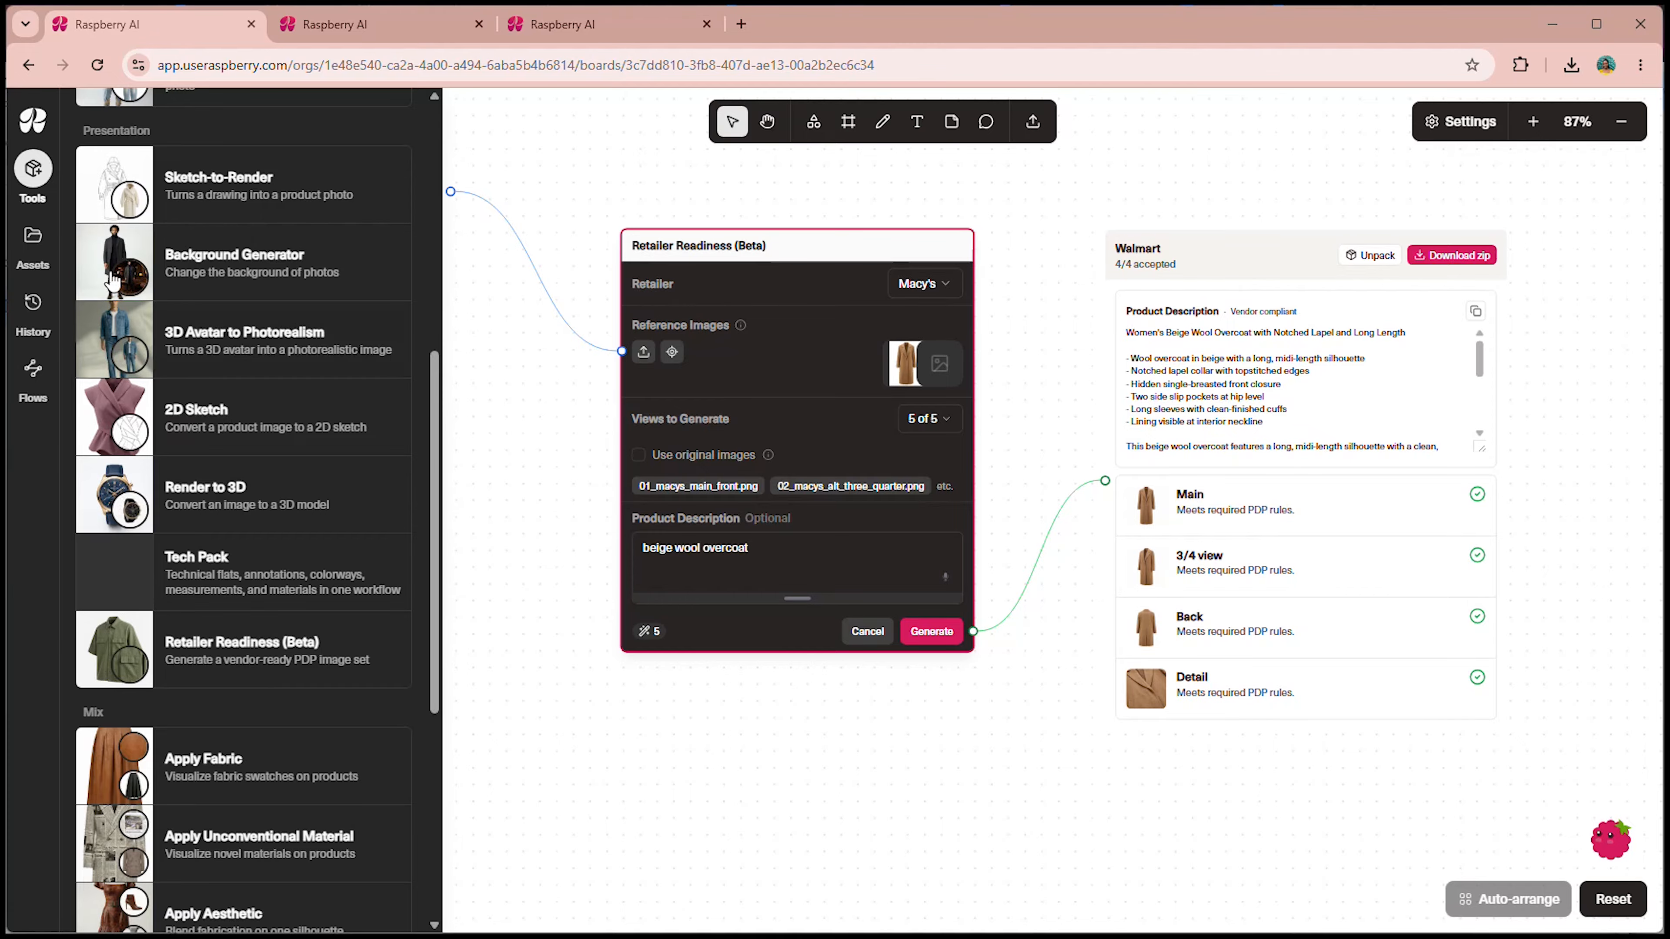
# Step: Place the brown jacket model photo from the Raspberry AI library's tutorial recordings assets, Retailer Readiness folder, on empty board space below the coat workflow
pyautogui.click(42, 172)
pyautogui.scroll(-3, 935, 847)
pyautogui.moveTo(631, 814); pyautogui.dragTo(946, 327)
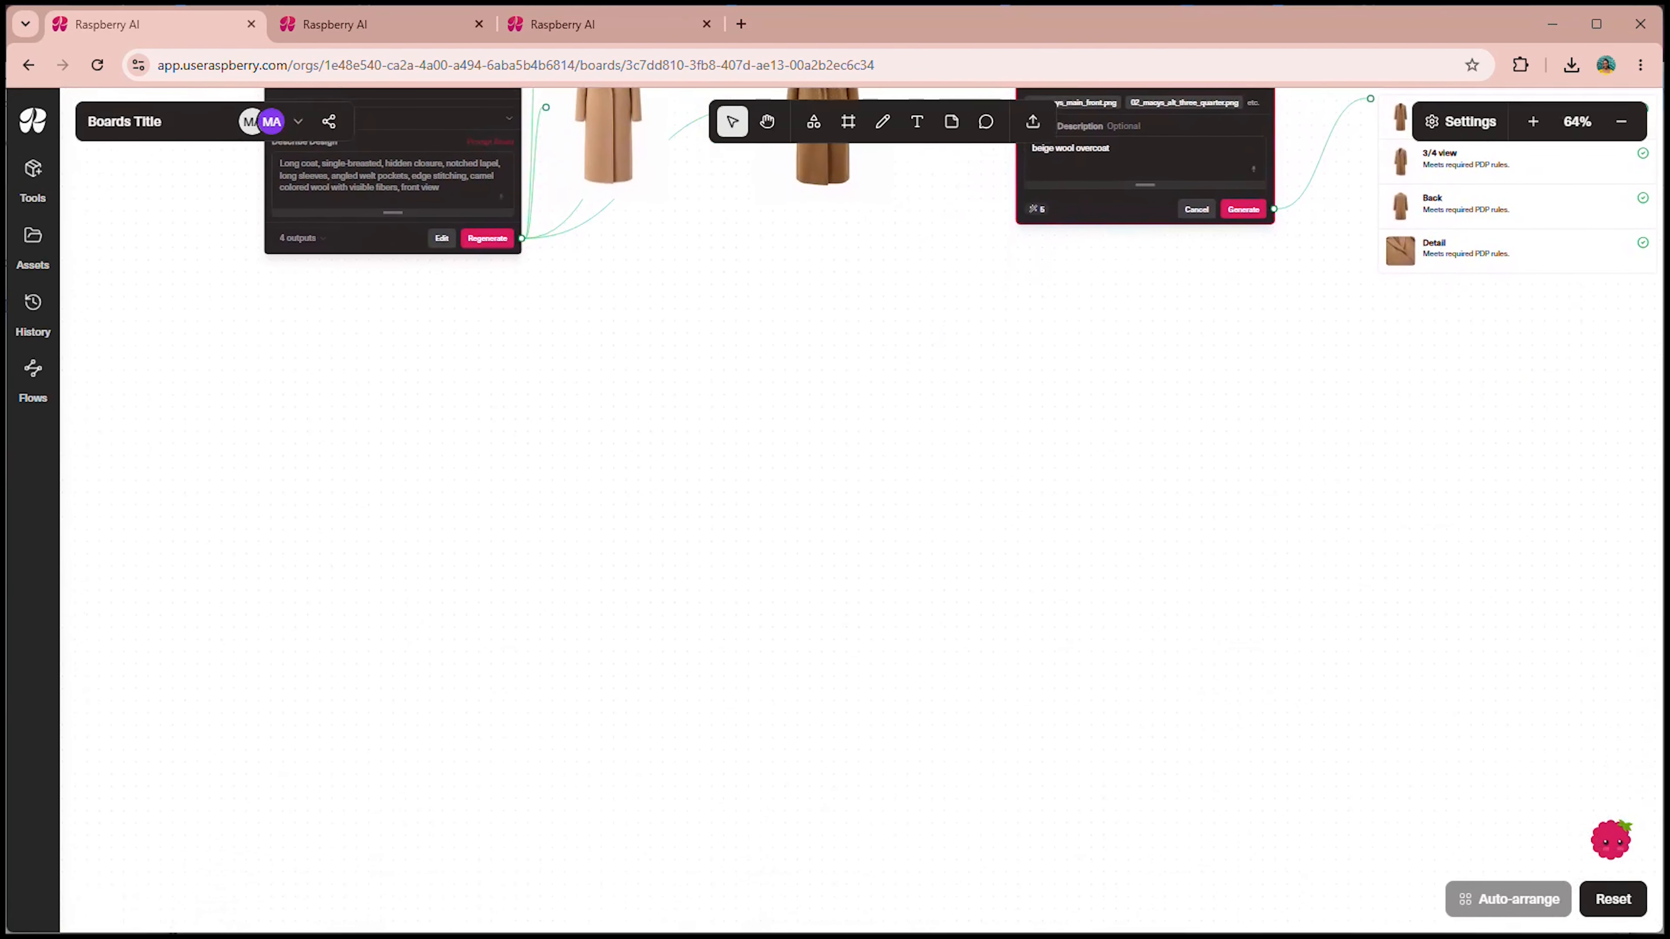
pyautogui.click(33, 239)
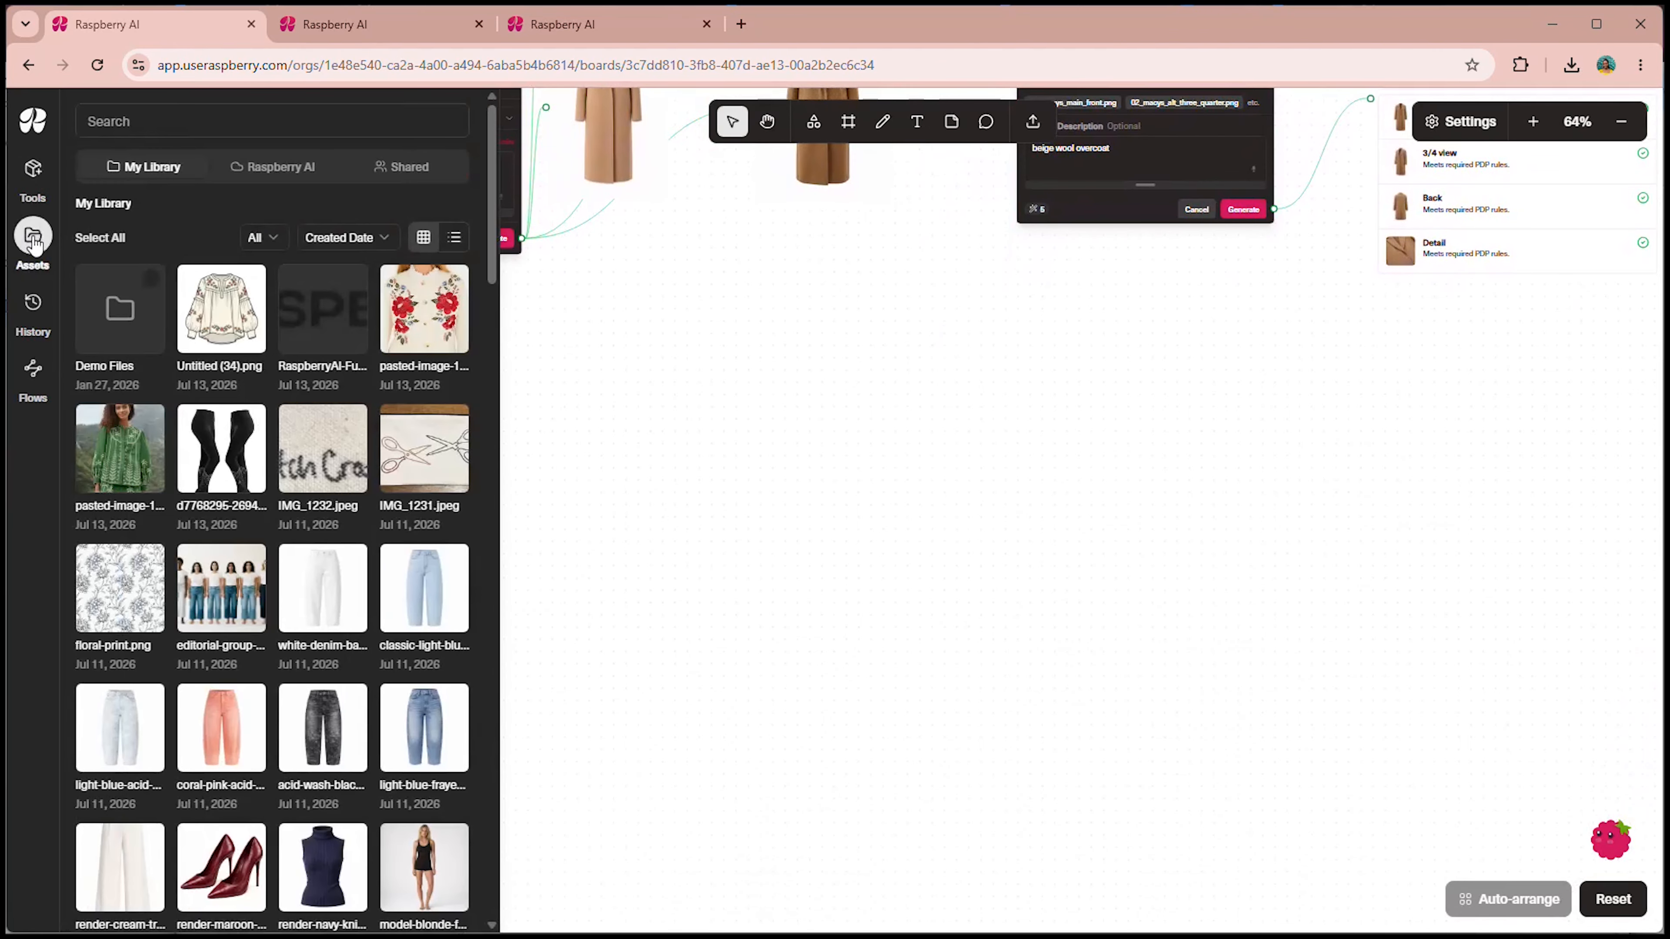
pyautogui.click(264, 176)
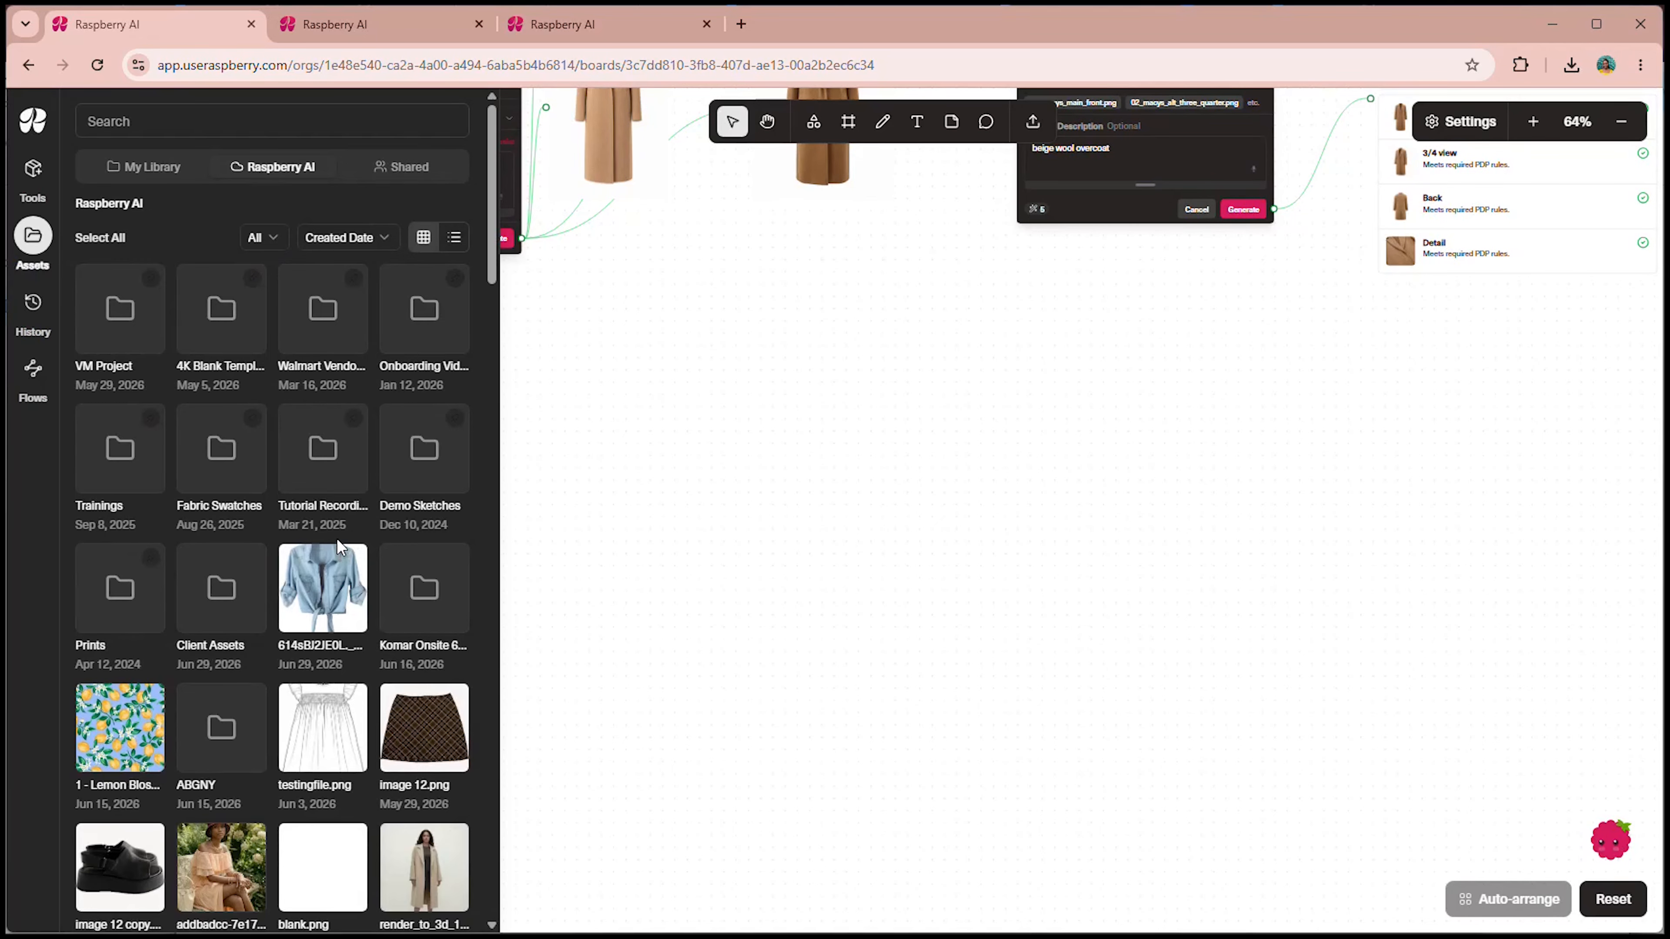
pyautogui.scroll(-2, 351, 500)
pyautogui.doubleClick(358, 382)
pyautogui.doubleClick(134, 328)
pyautogui.moveTo(120, 308); pyautogui.dragTo(606, 475)
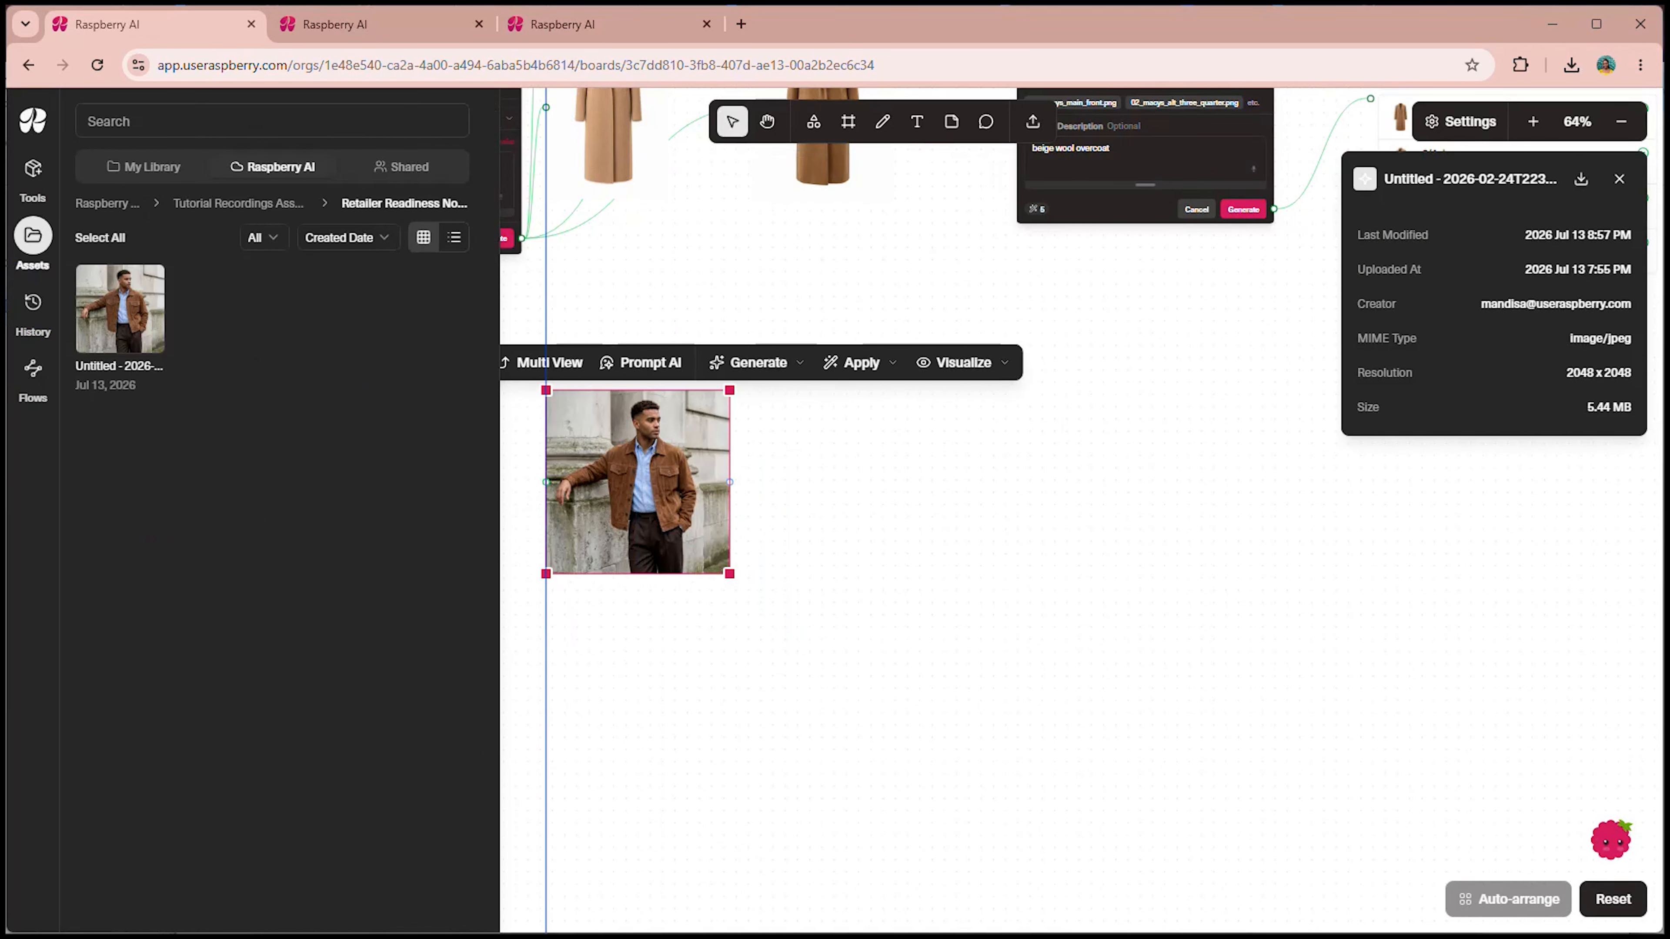
# Step: Add a Retailer Readiness (Beta) node beside the jacket photo, with the photo connected as its reference image
pyautogui.click(34, 176)
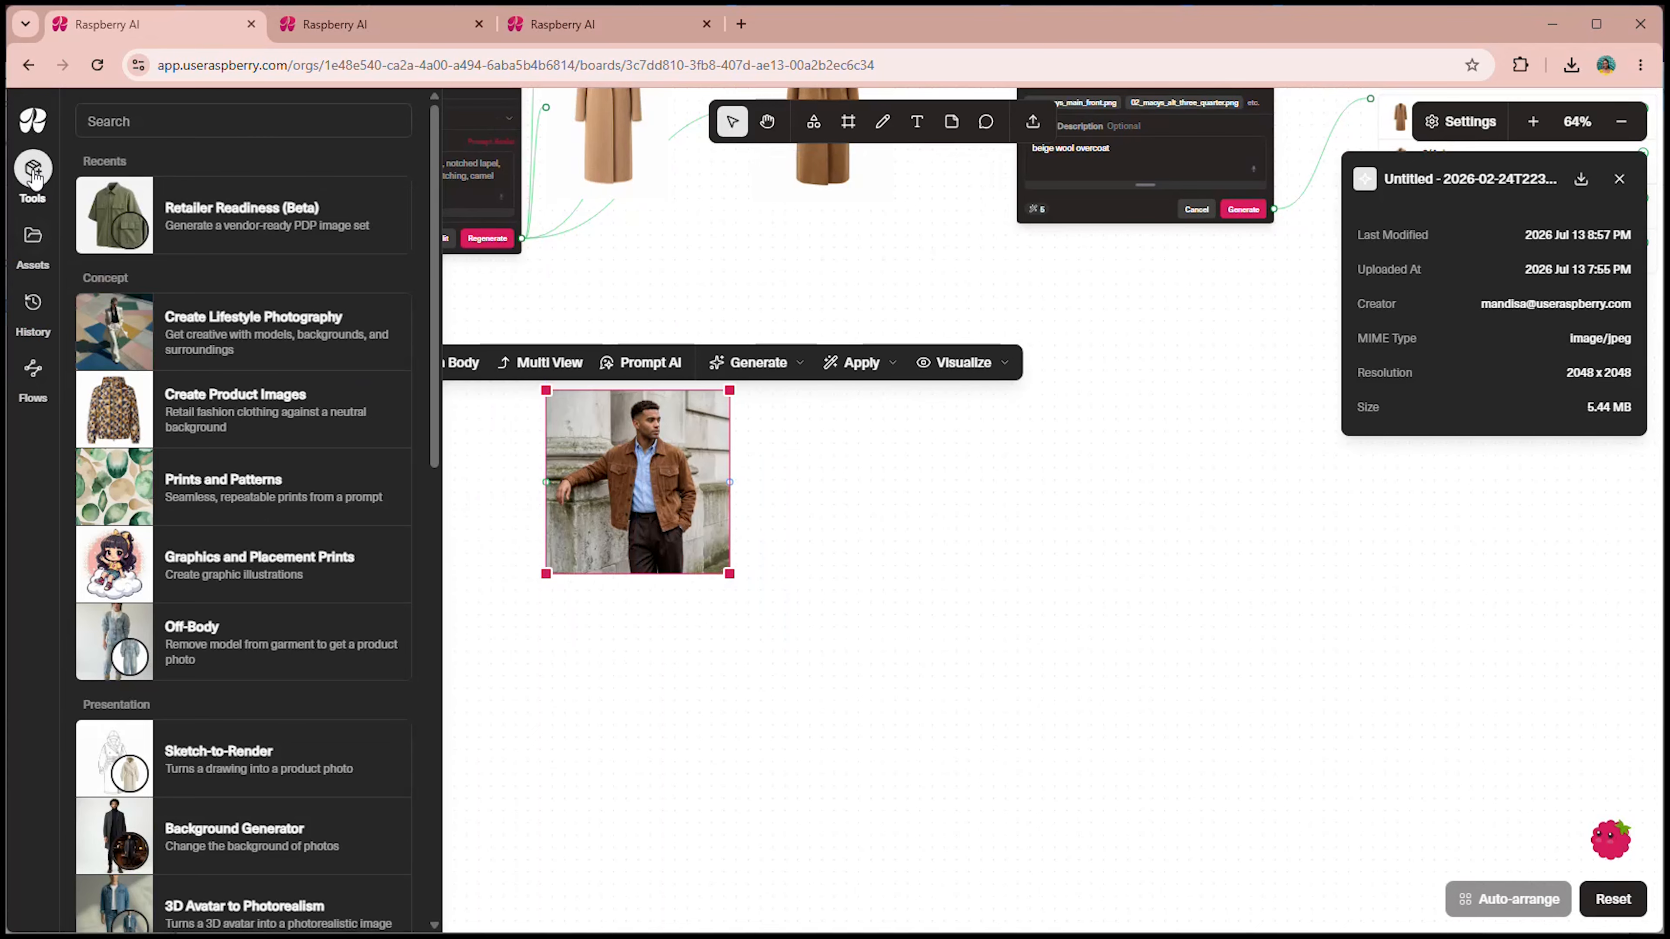
pyautogui.scroll(-5, 225, 666)
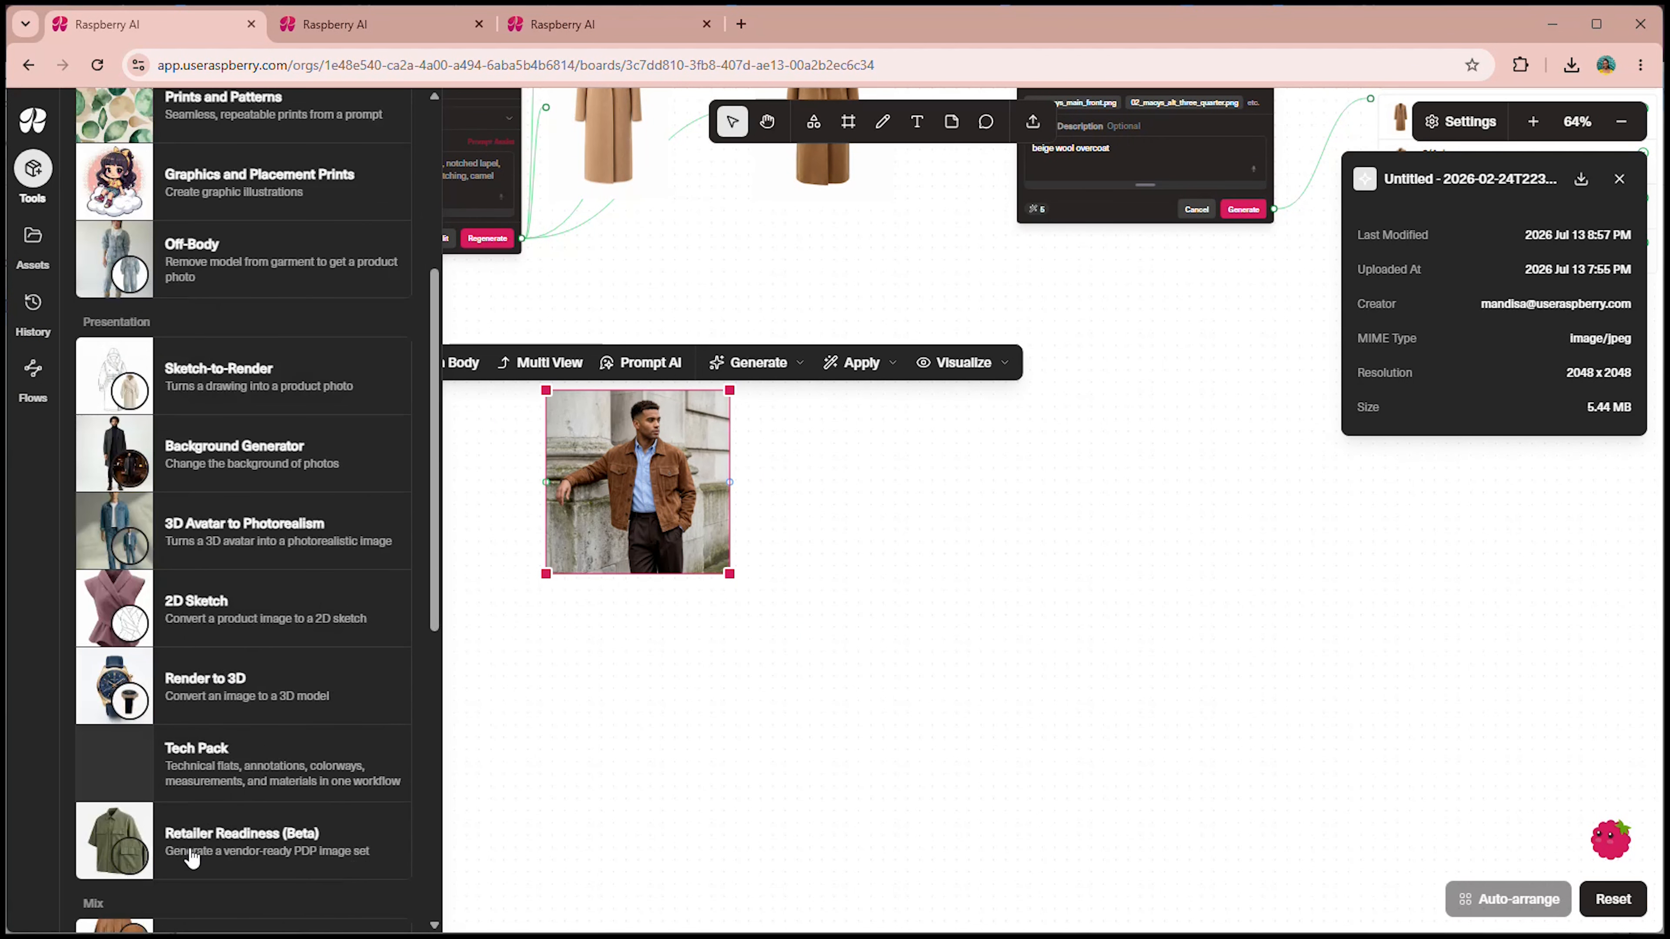
pyautogui.moveTo(141, 851); pyautogui.dragTo(921, 489)
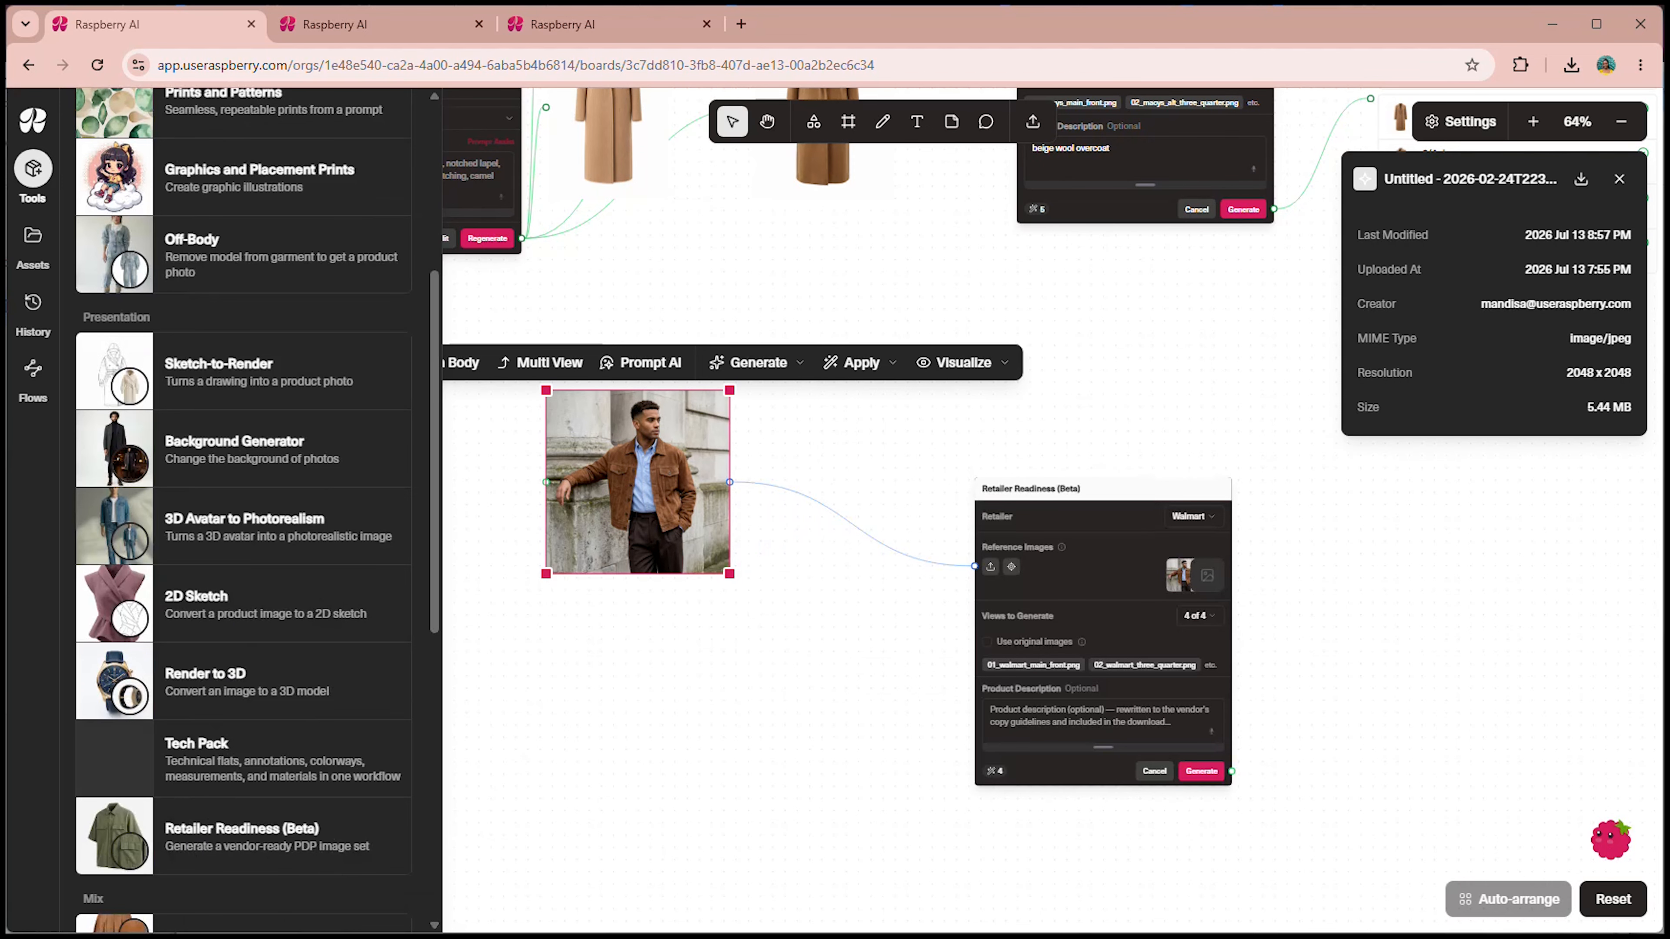
# Step: Enter the product description "brown suede mens jacket" and generate the four Walmart views from the jacket photo
pyautogui.scroll(5, 1308, 553)
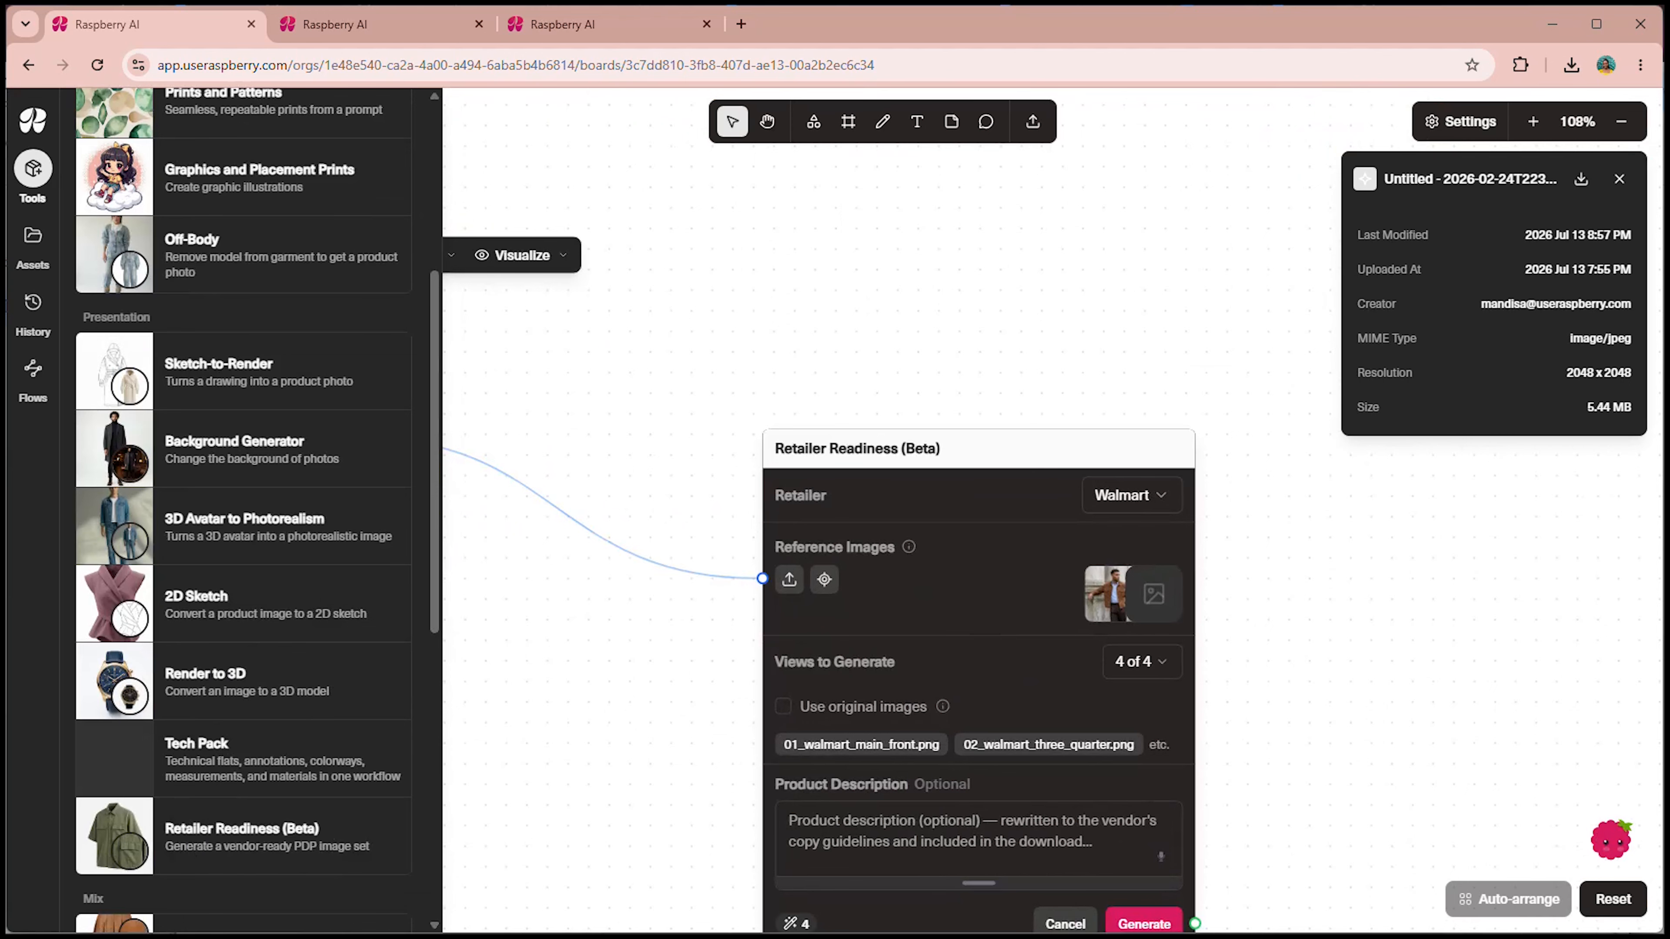
pyautogui.scroll(-3, 1285, 701)
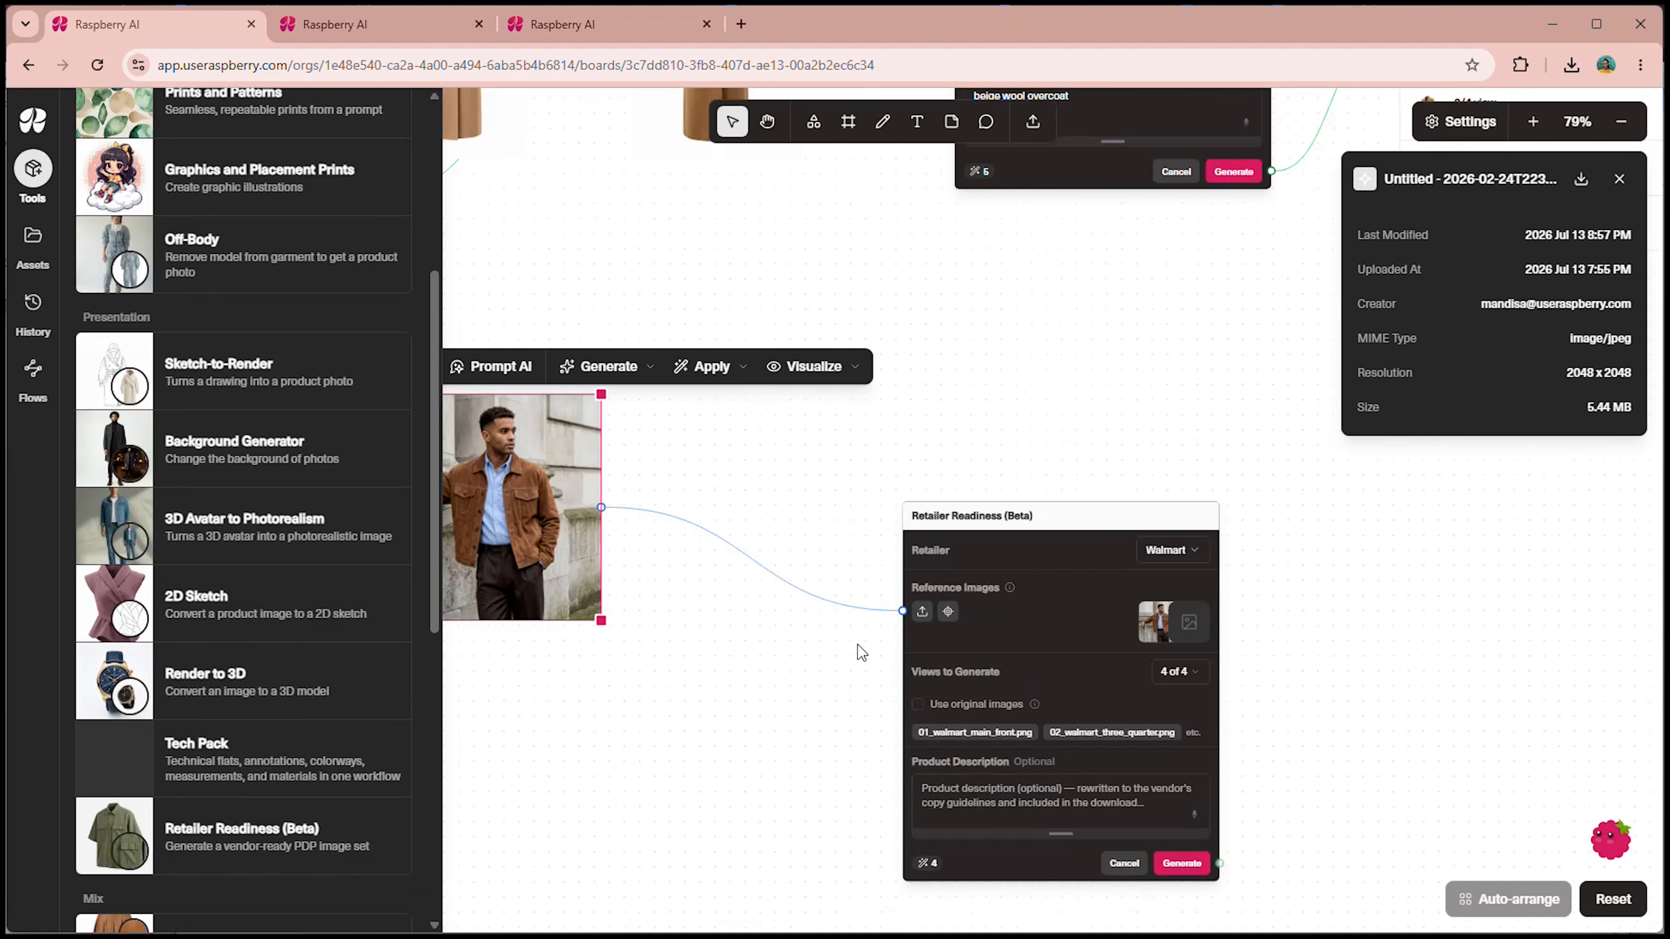
pyautogui.scroll(3, 1476, 635)
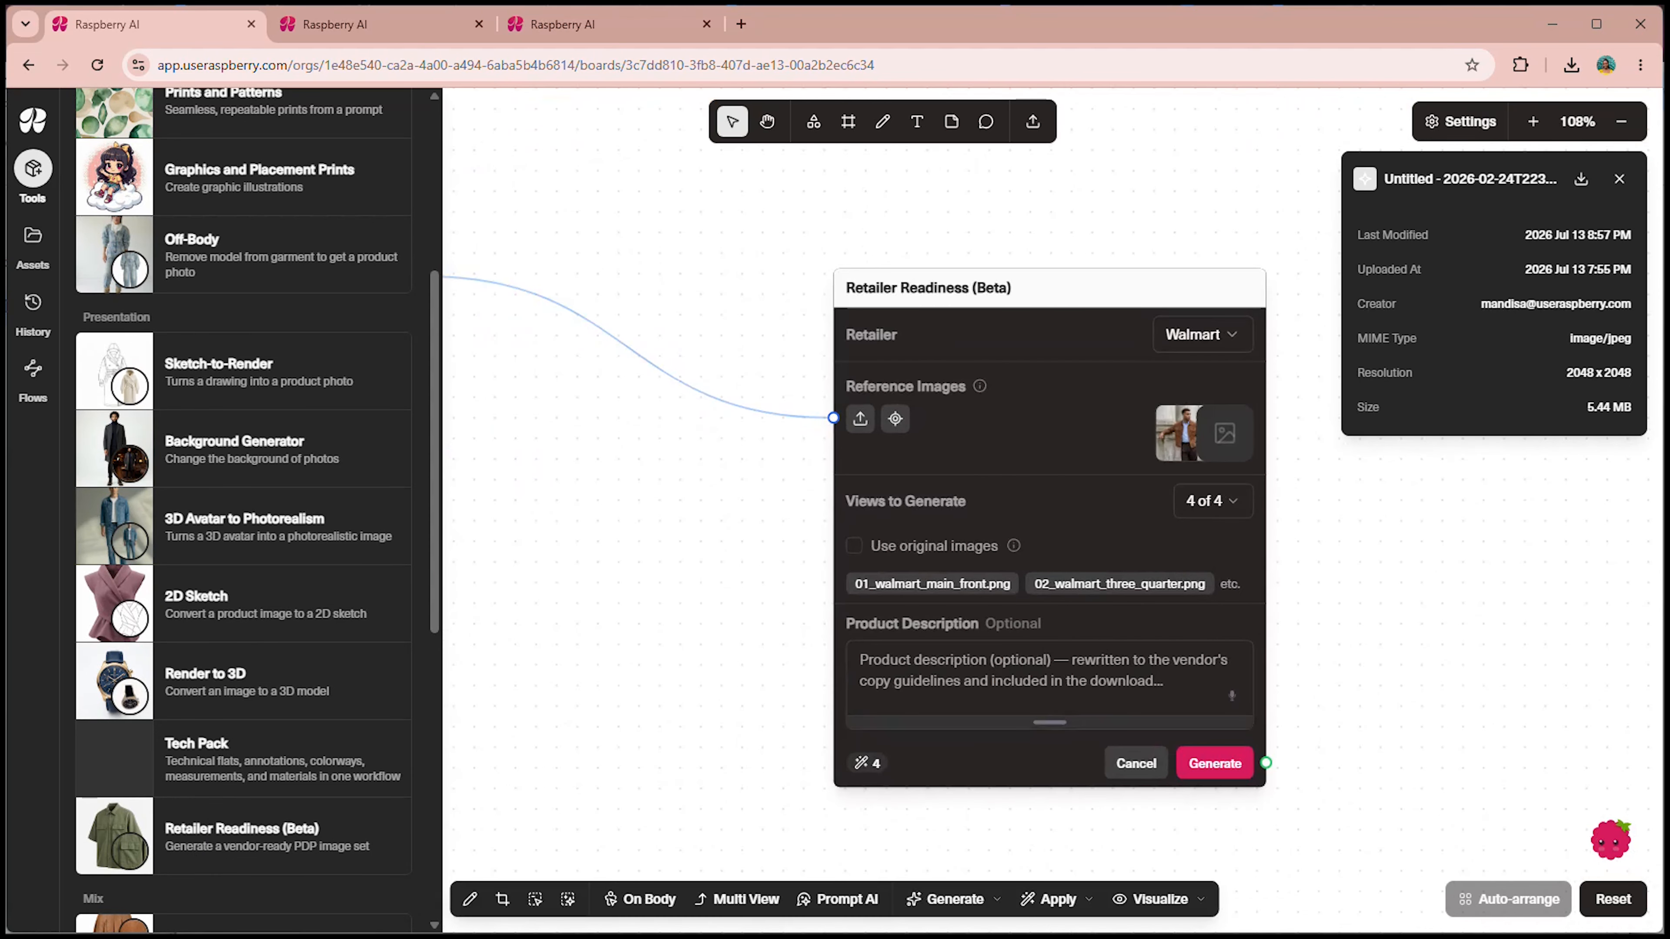
pyautogui.click(1045, 678)
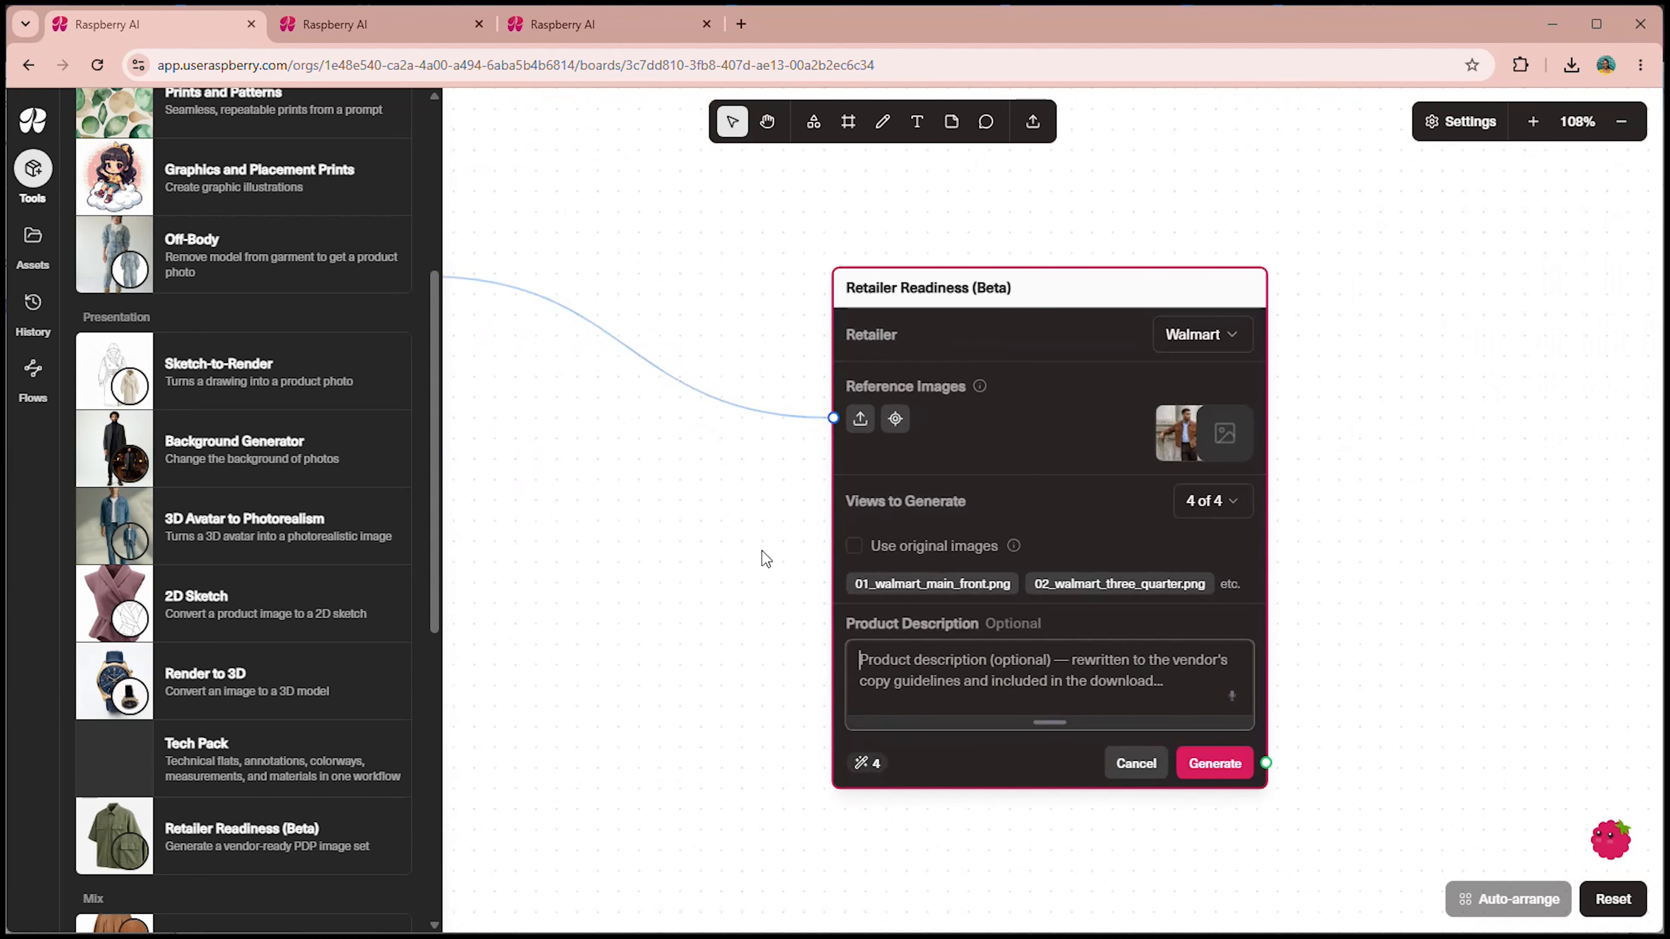
pyautogui.scroll(-3, 764, 557)
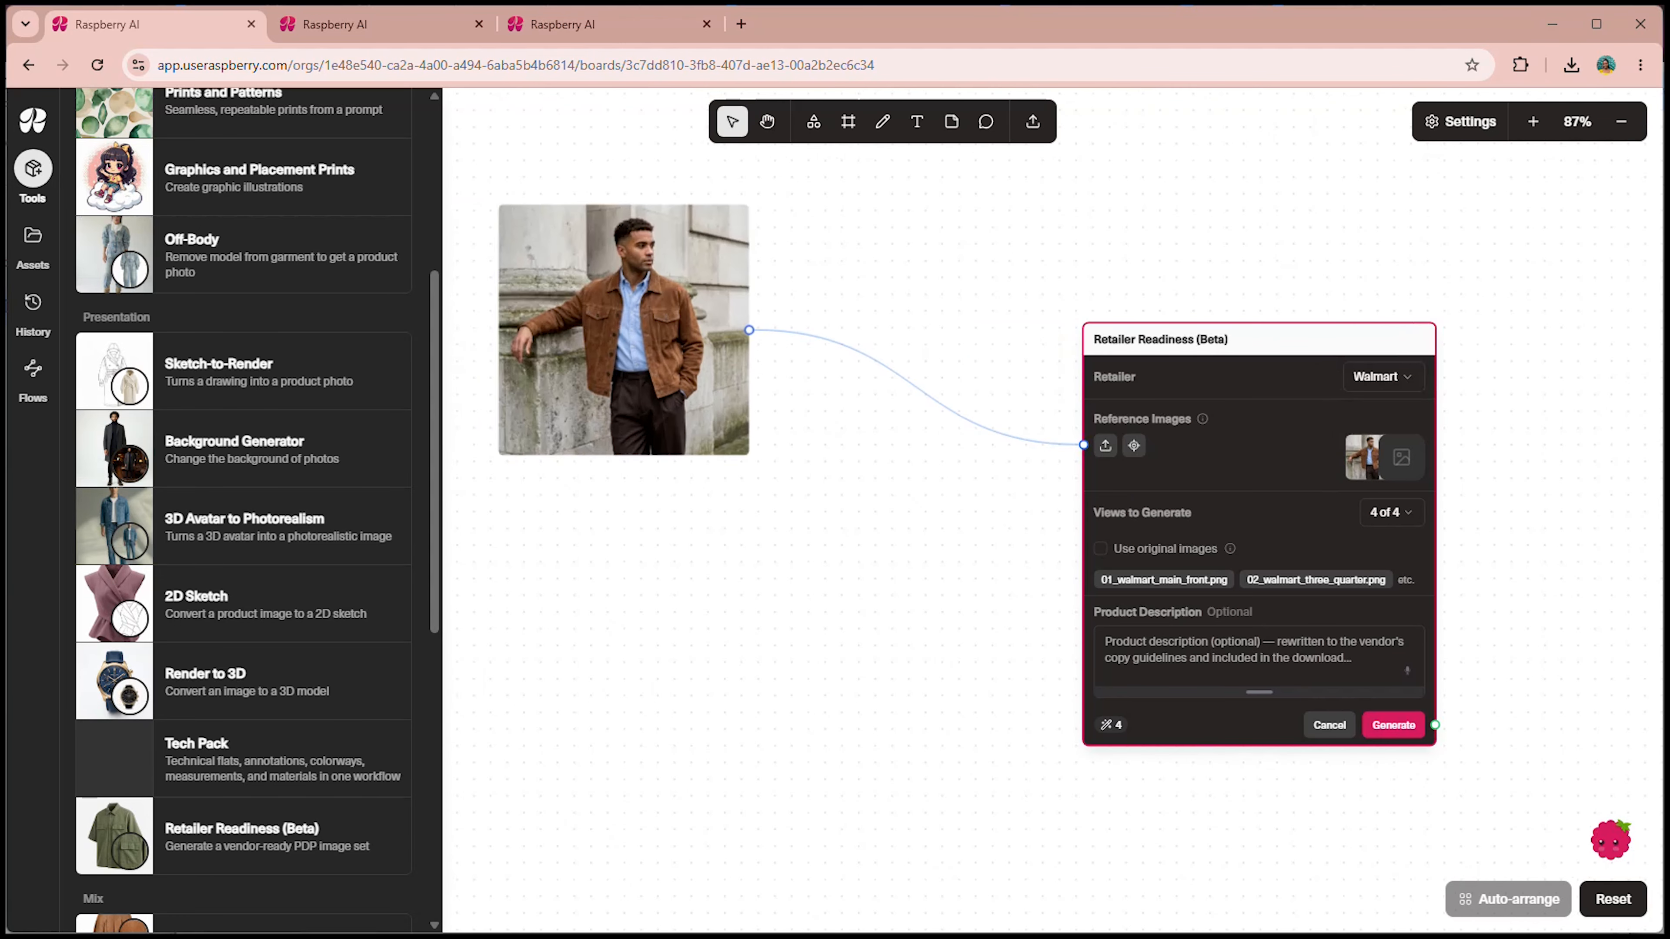
pyautogui.write('brown suede mens jacket')
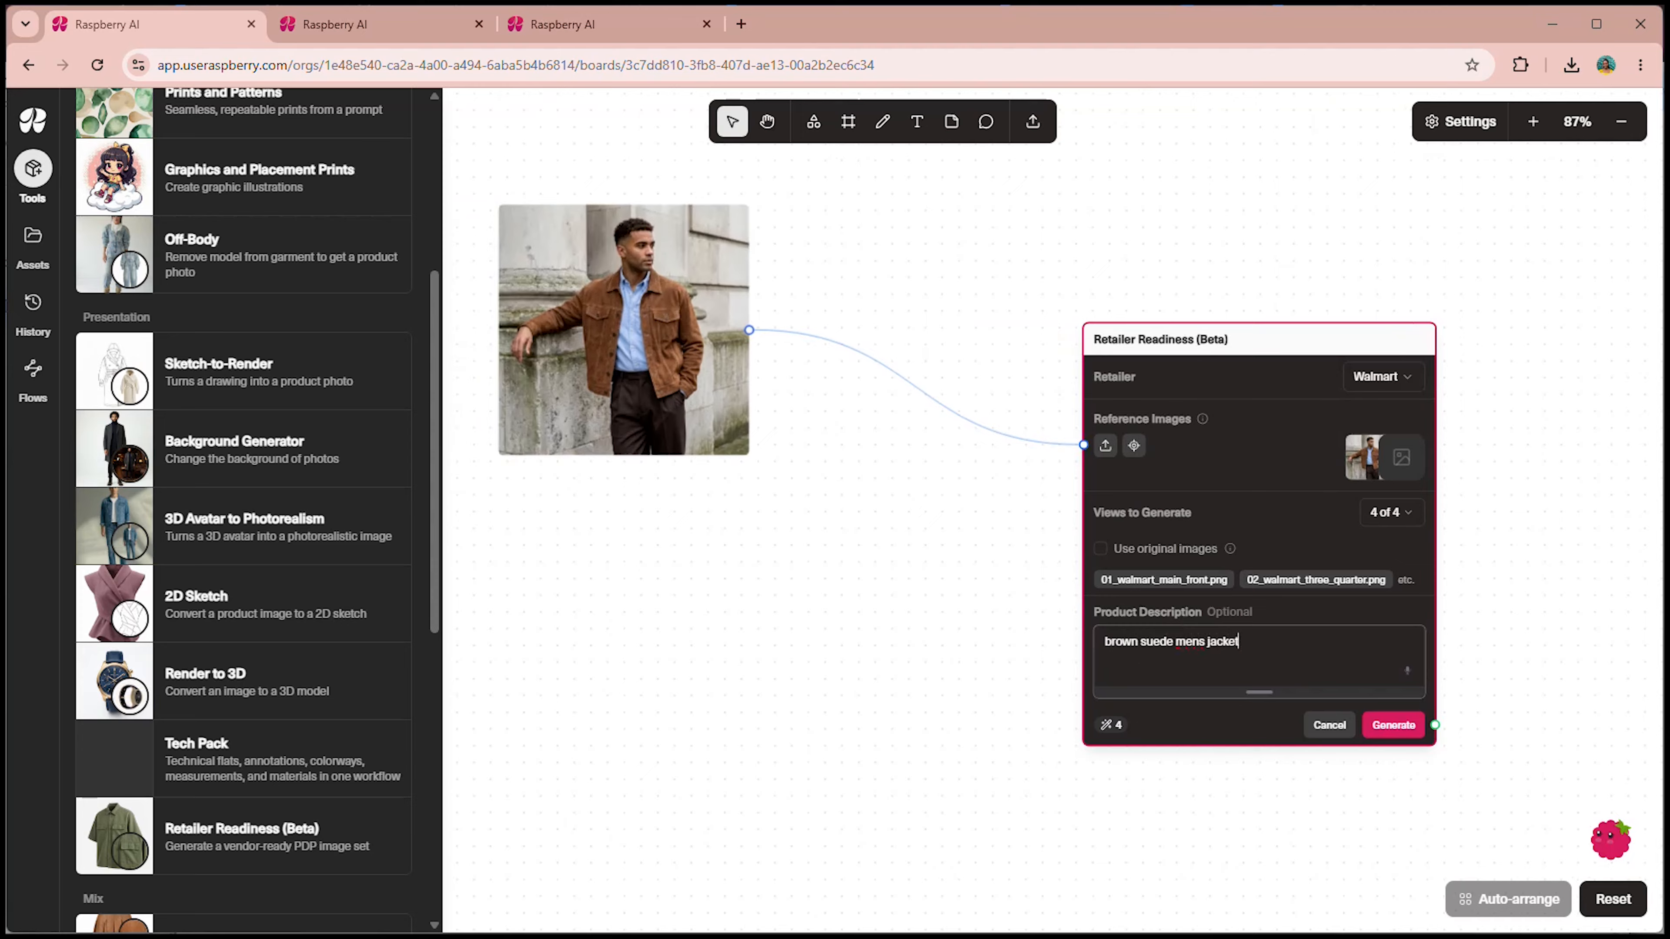
pyautogui.click(1396, 725)
pyautogui.moveTo(1536, 712); pyautogui.dragTo(1190, 727)
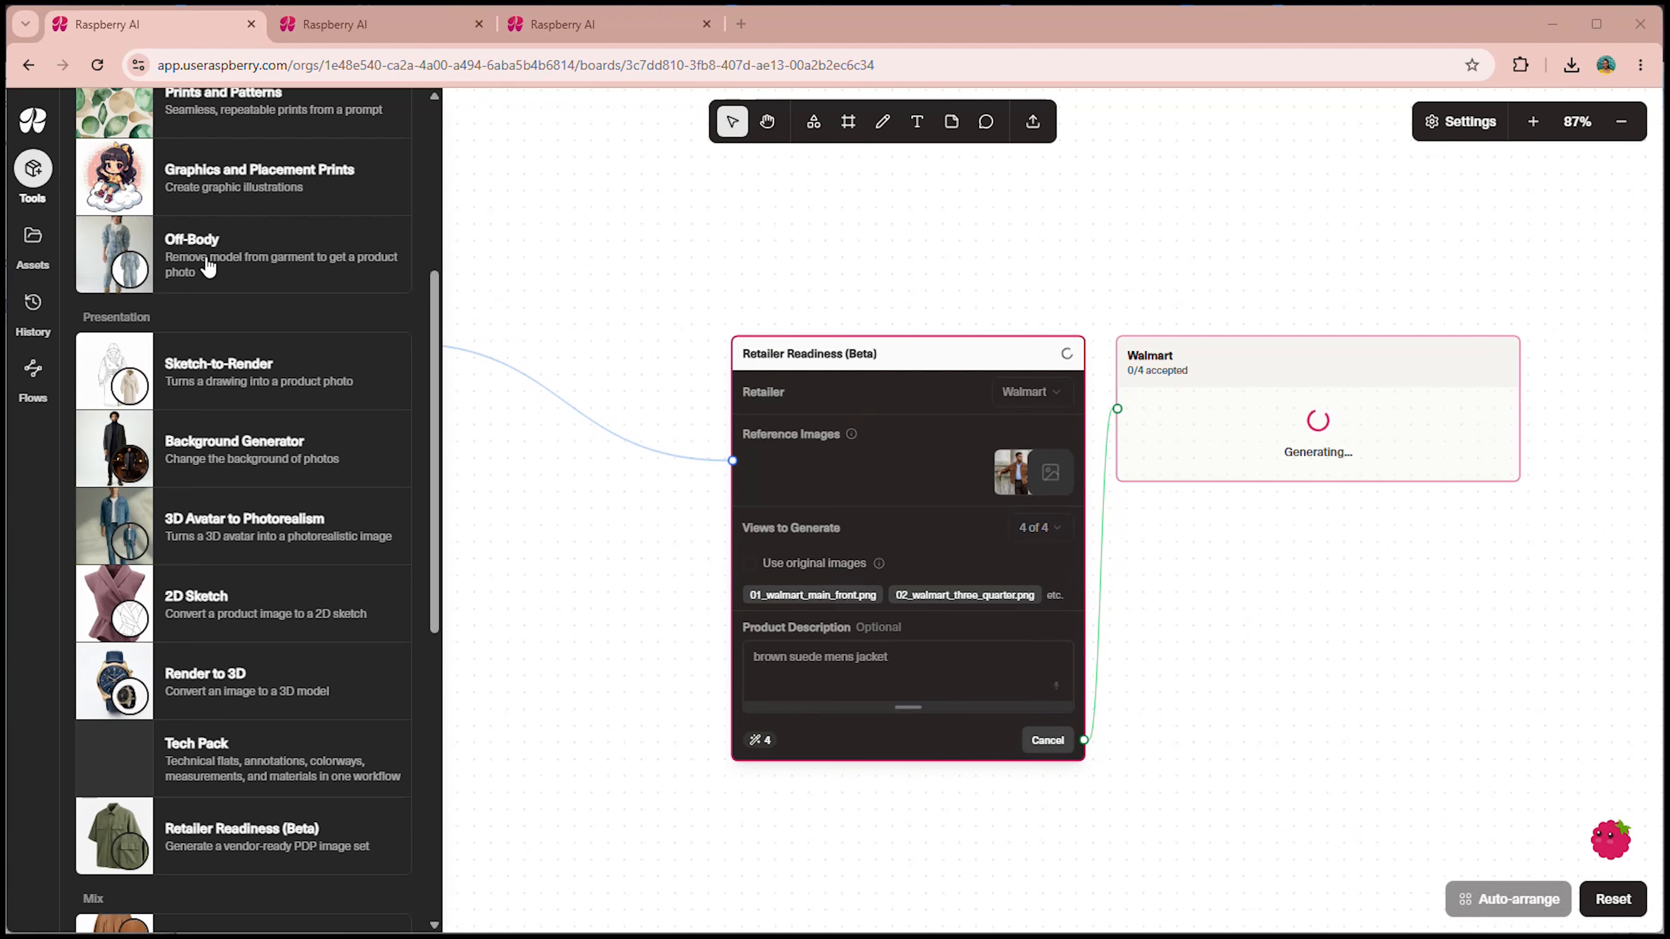
pyautogui.click(36, 172)
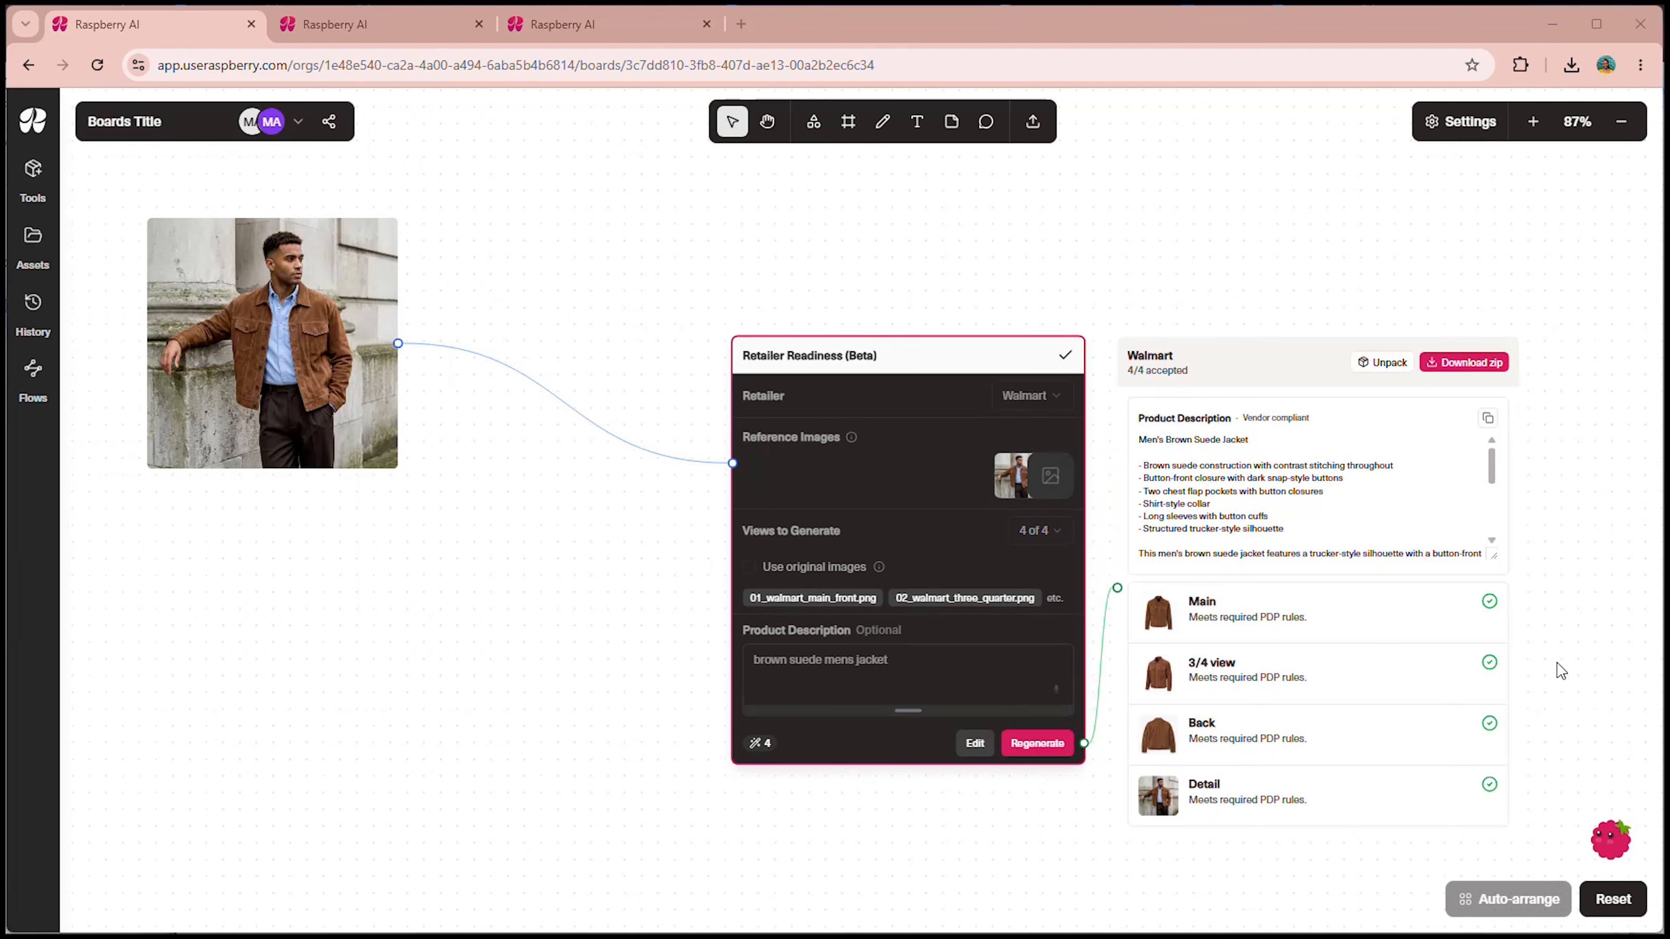
# Step: Read through the generated Walmart product description for the jacket to its end
pyautogui.scroll(2, 1447, 671)
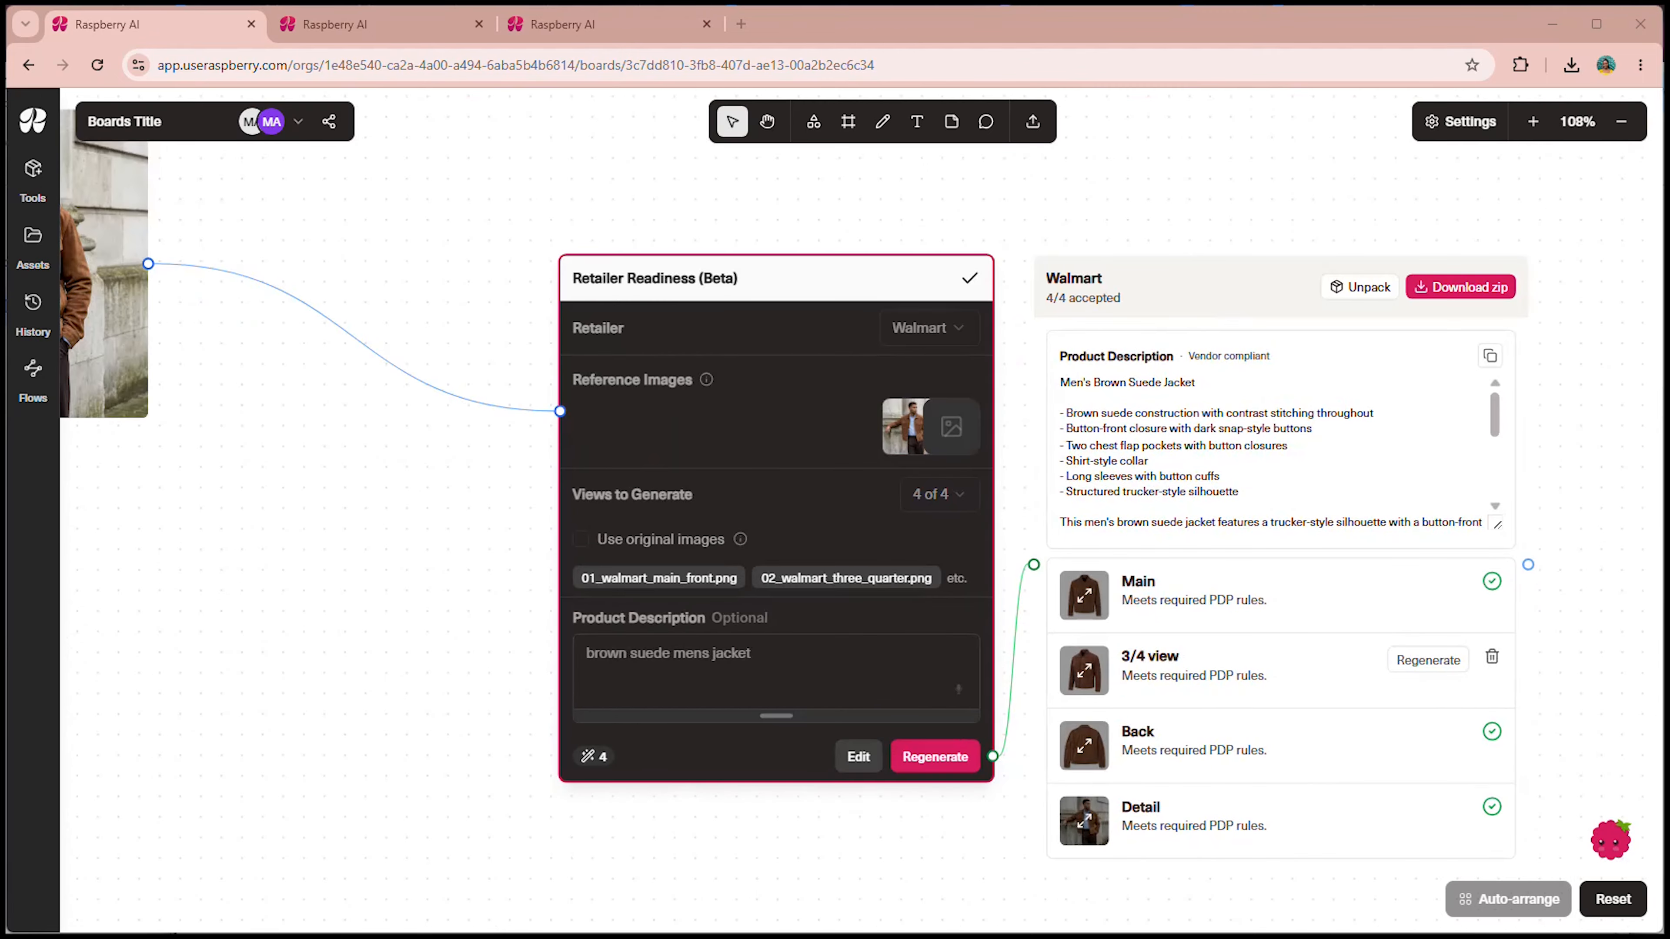
pyautogui.scroll(2, 1477, 682)
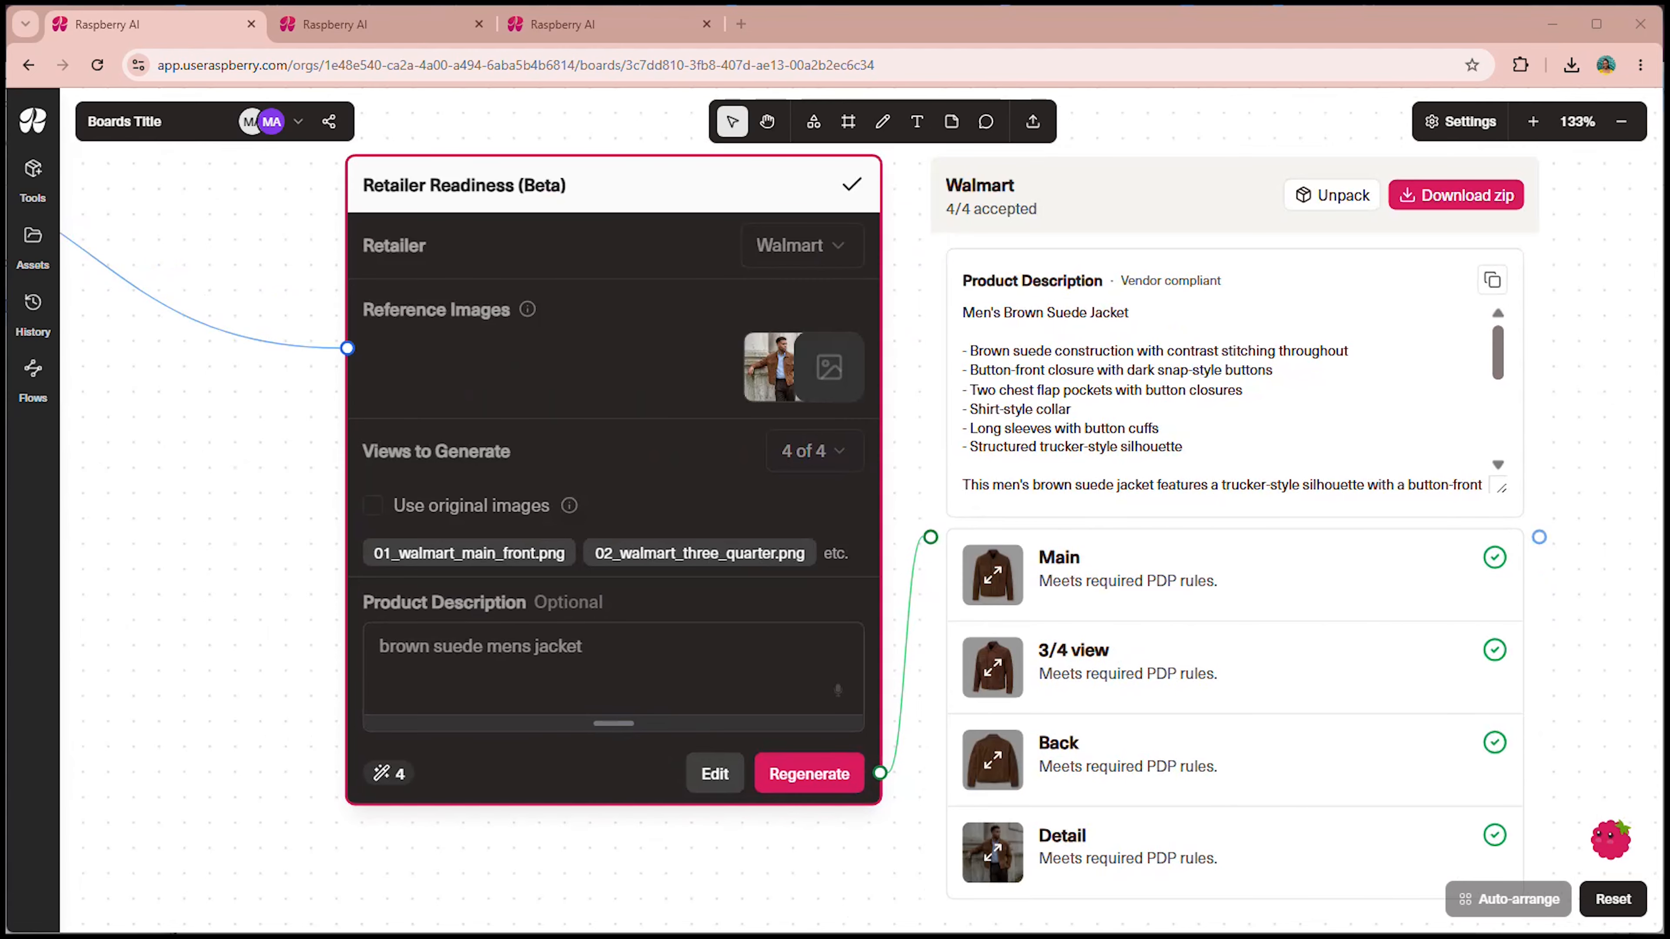
pyautogui.moveTo(1497, 364); pyautogui.dragTo(1505, 439)
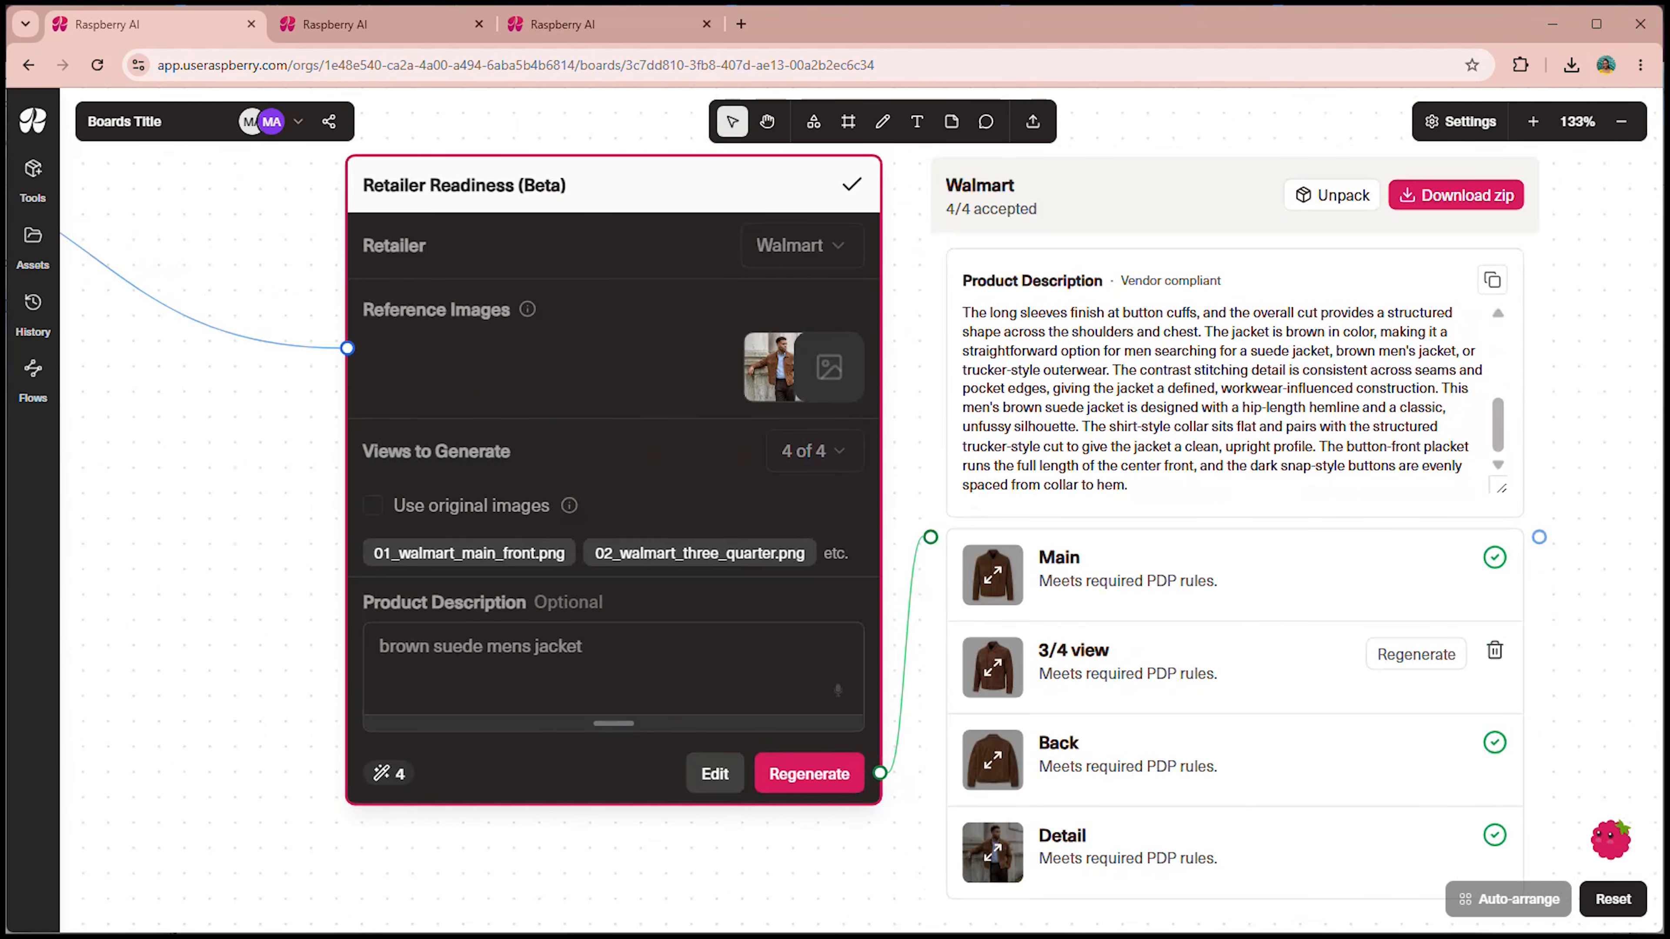
# Step: Preview all four generated jacket images full size and check the regenerate option for the Detail view
pyautogui.click(996, 573)
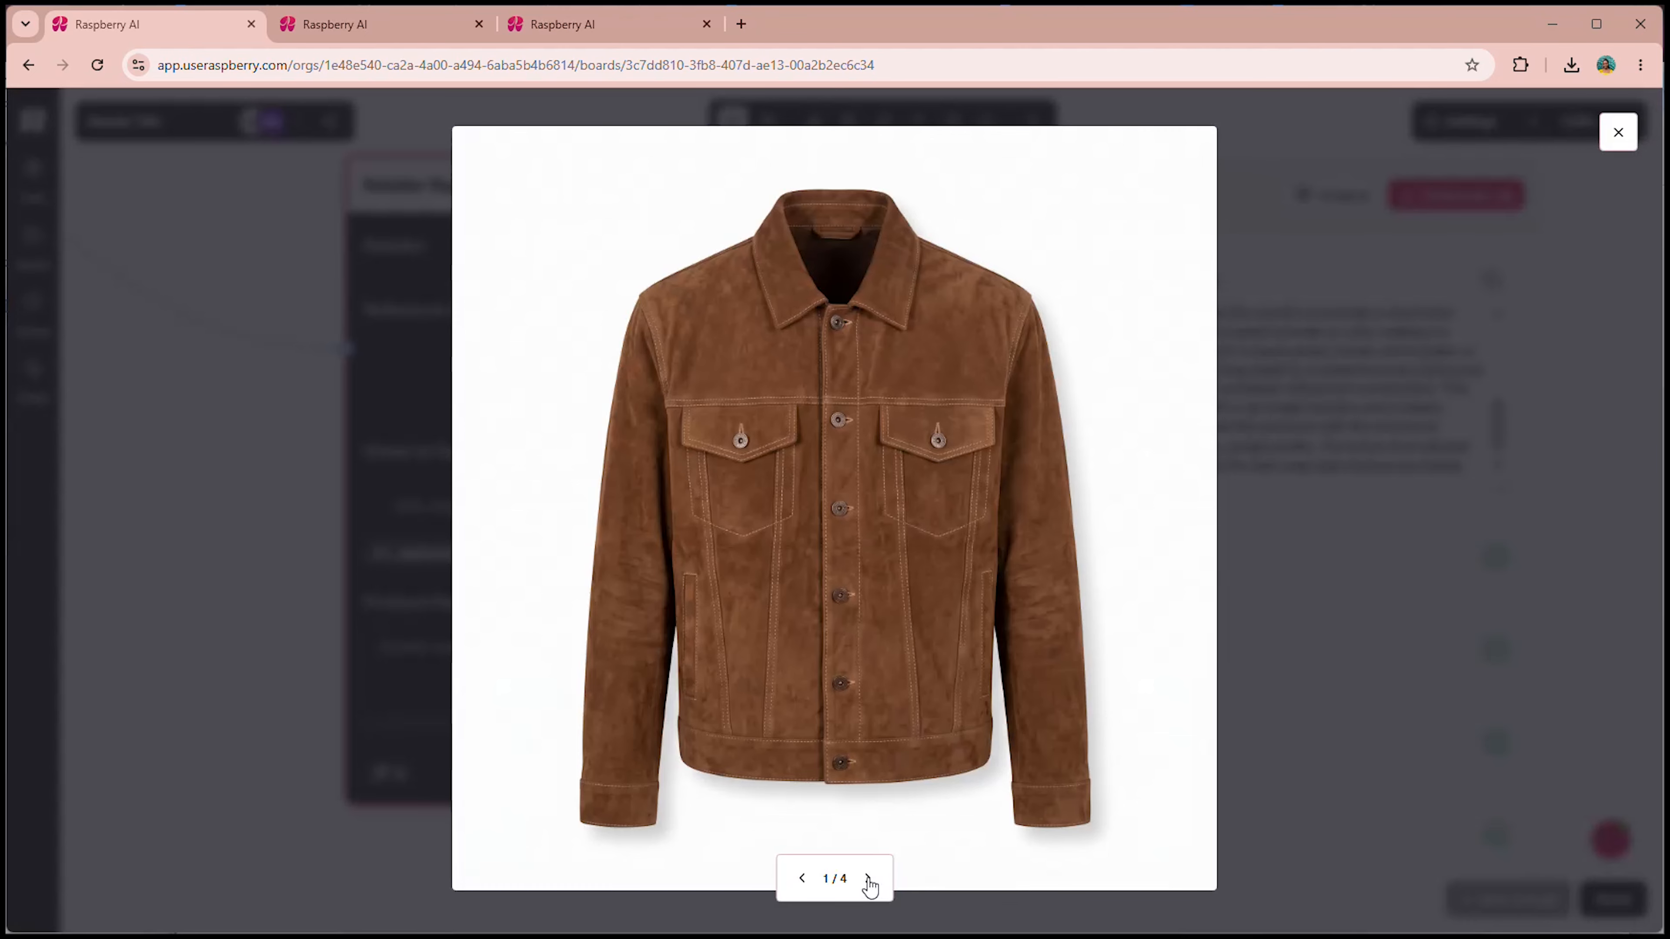
pyautogui.click(870, 882)
pyautogui.click(870, 883)
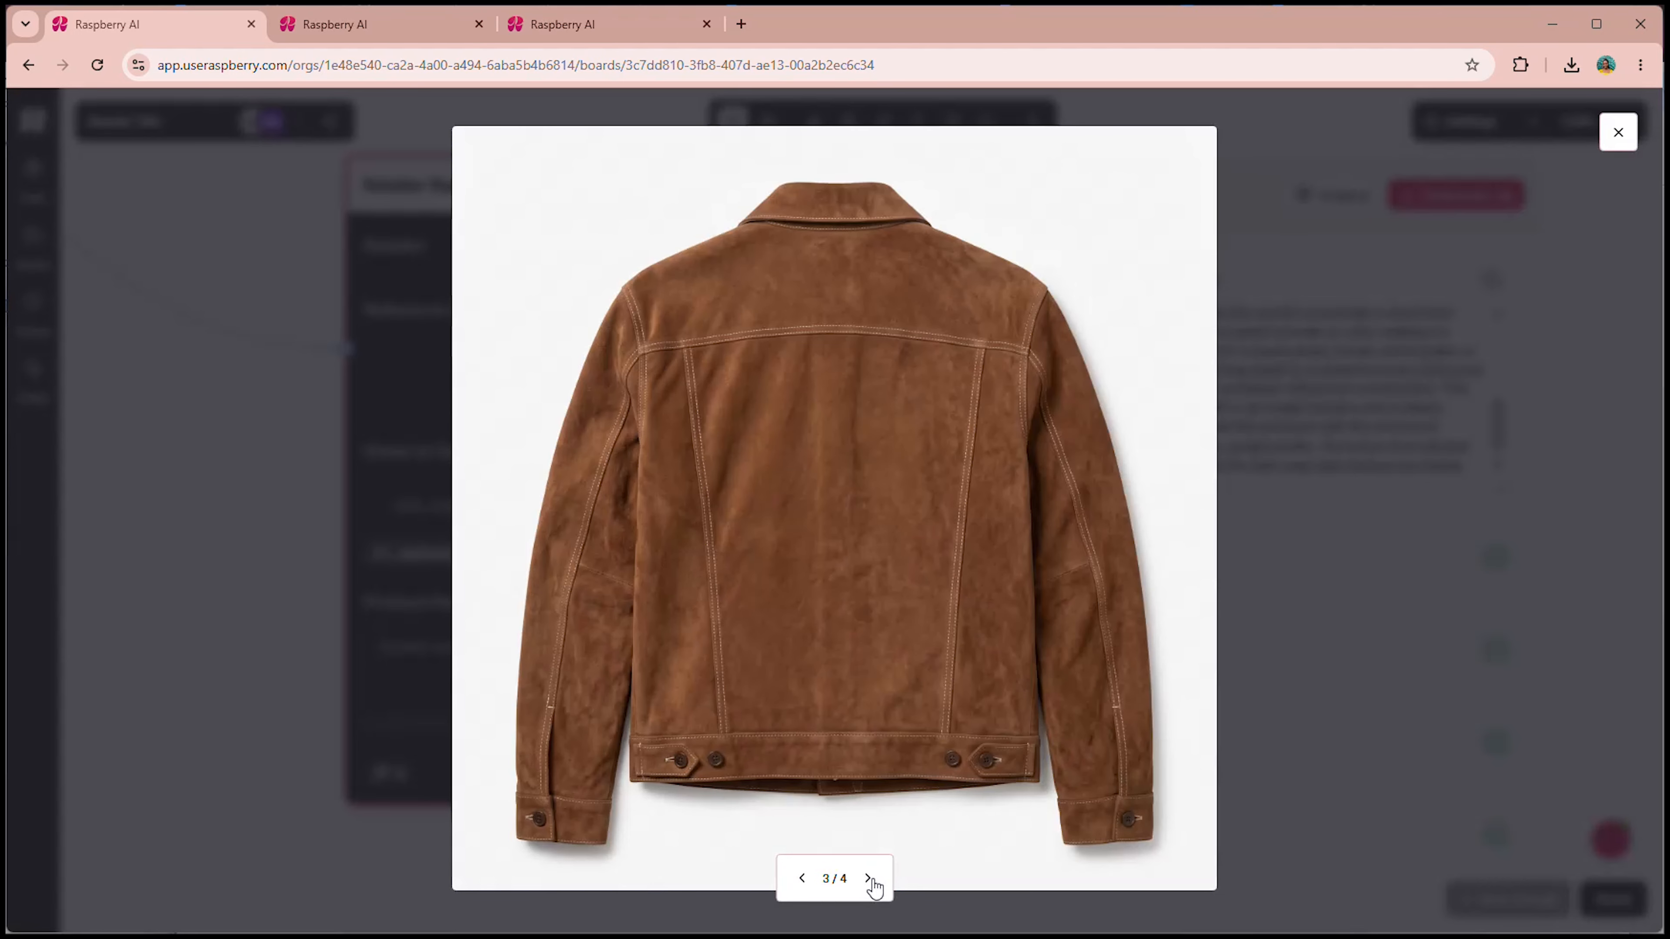
pyautogui.click(872, 884)
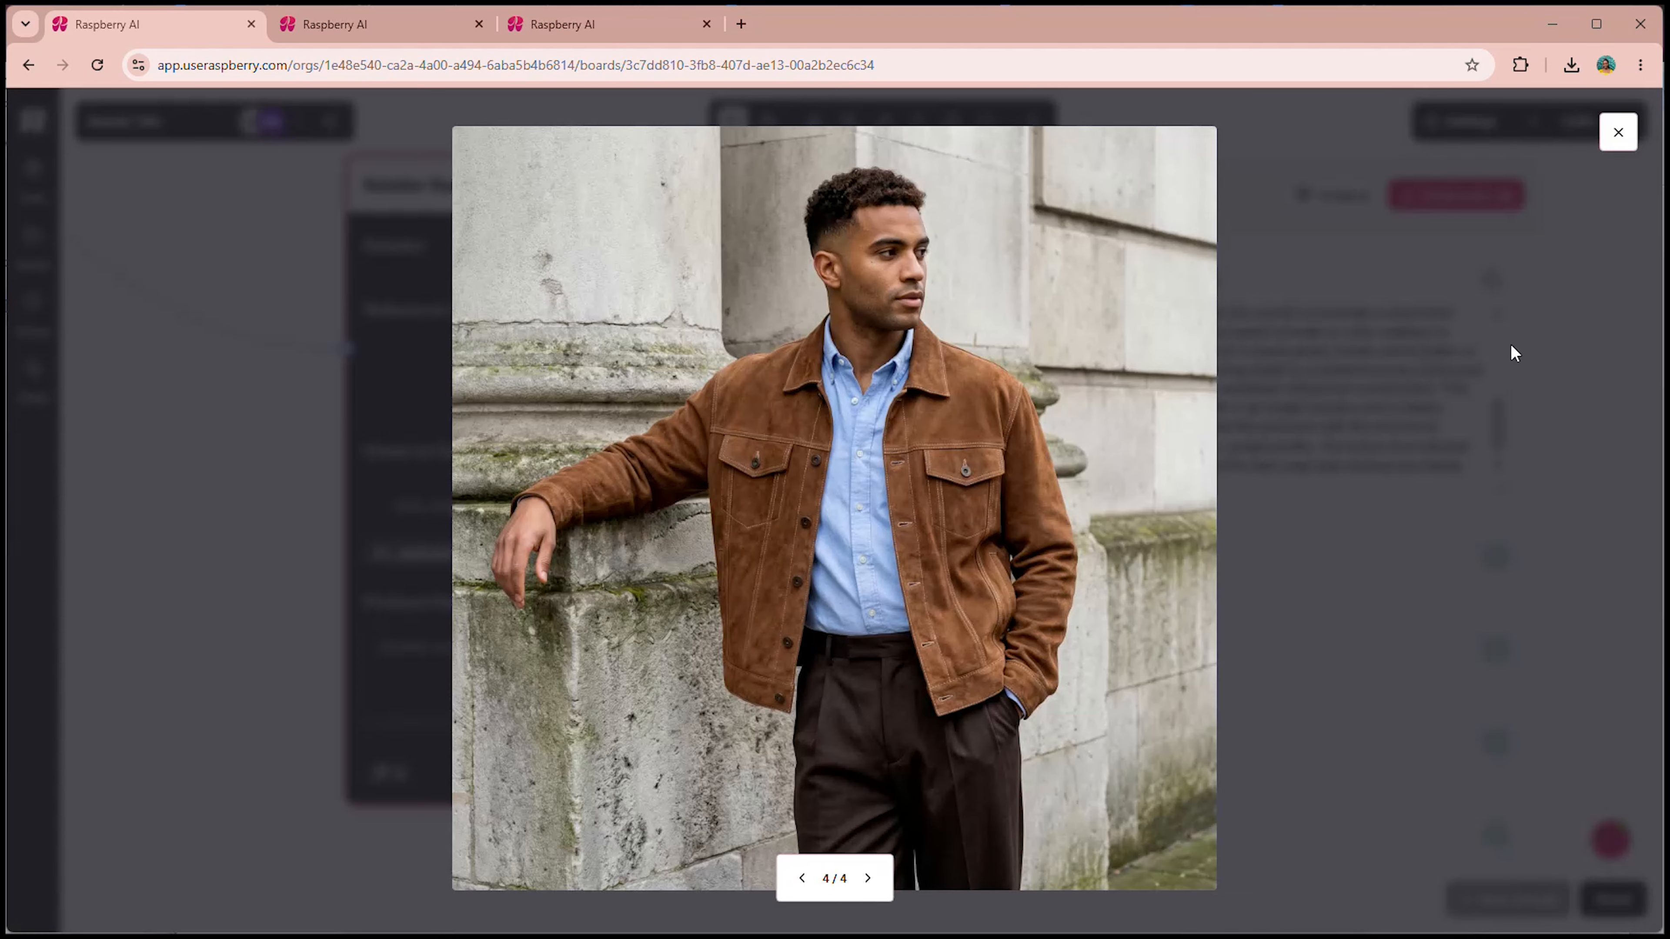
pyautogui.click(1618, 136)
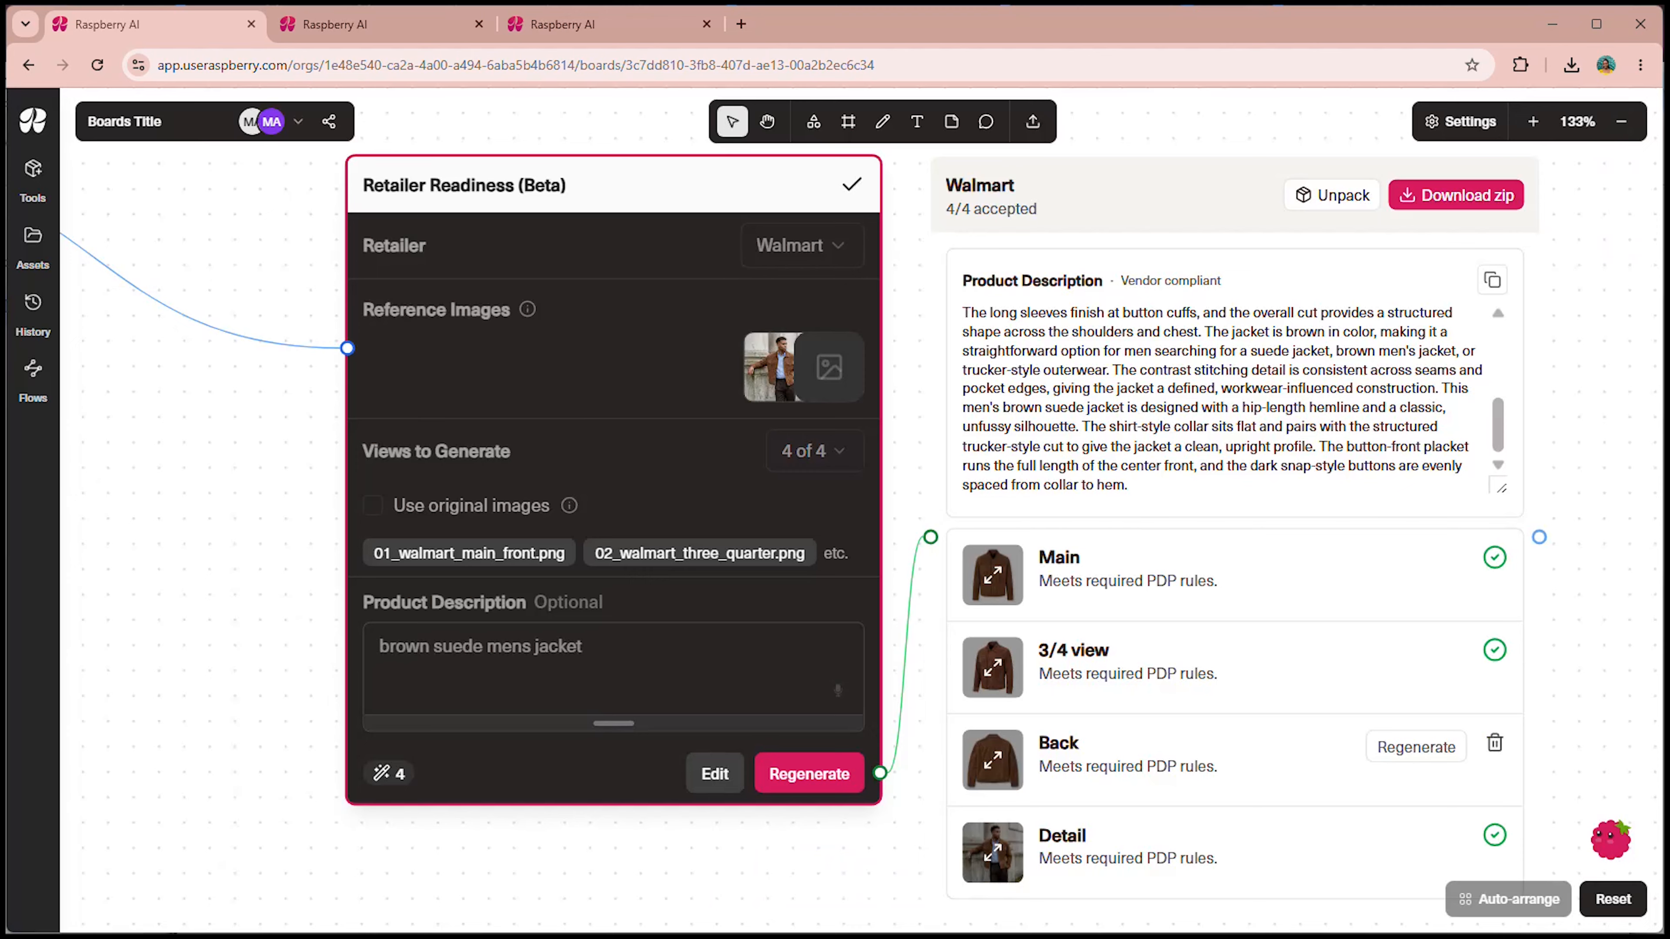
pyautogui.moveTo(1597, 693); pyautogui.dragTo(1564, 568)
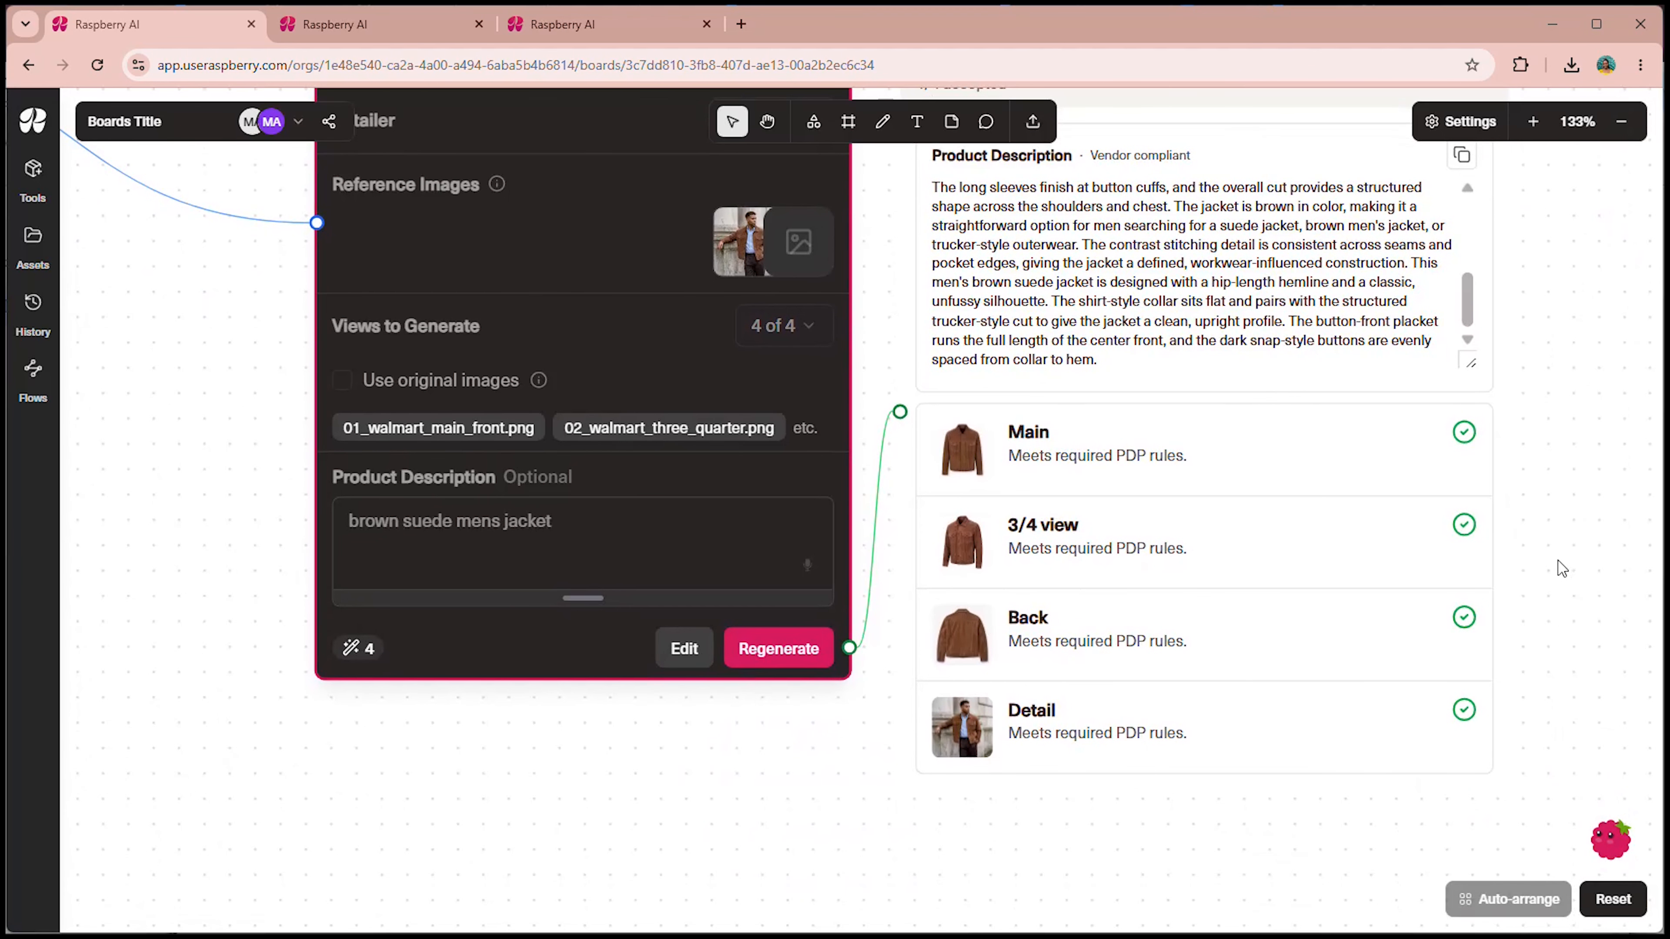
pyautogui.moveTo(1401, 730)
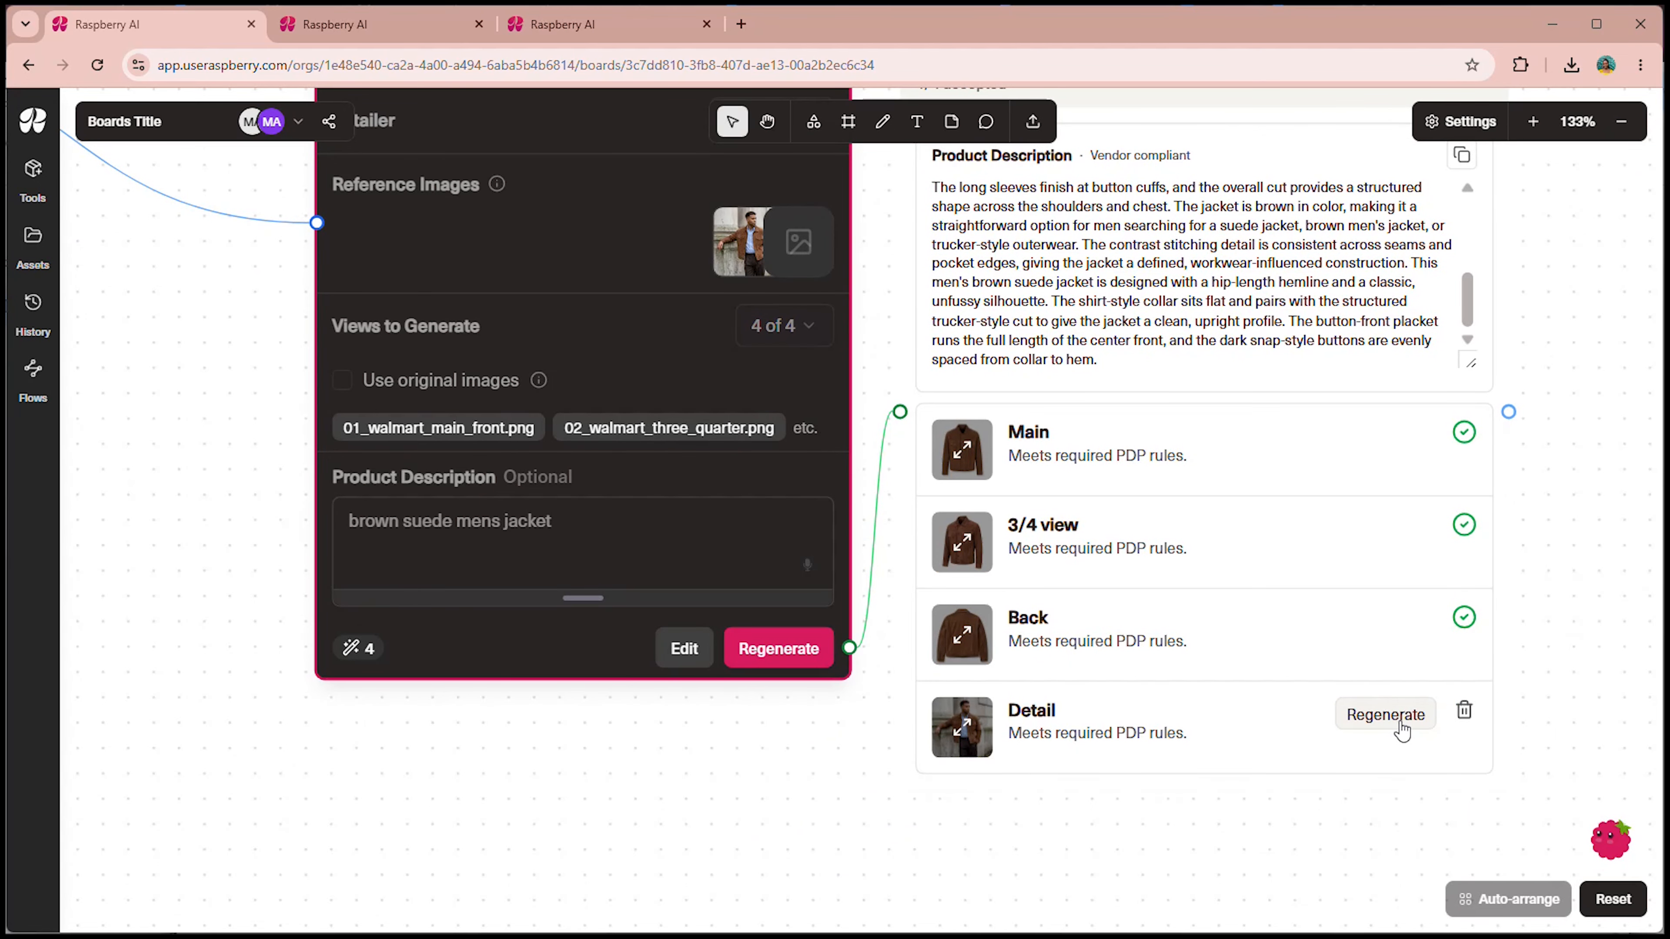
# Step: Add a Retailer Readiness (Beta) node beside the large green crocodile tote render, with the render connected as its reference image
pyautogui.scroll(-2, 1401, 730)
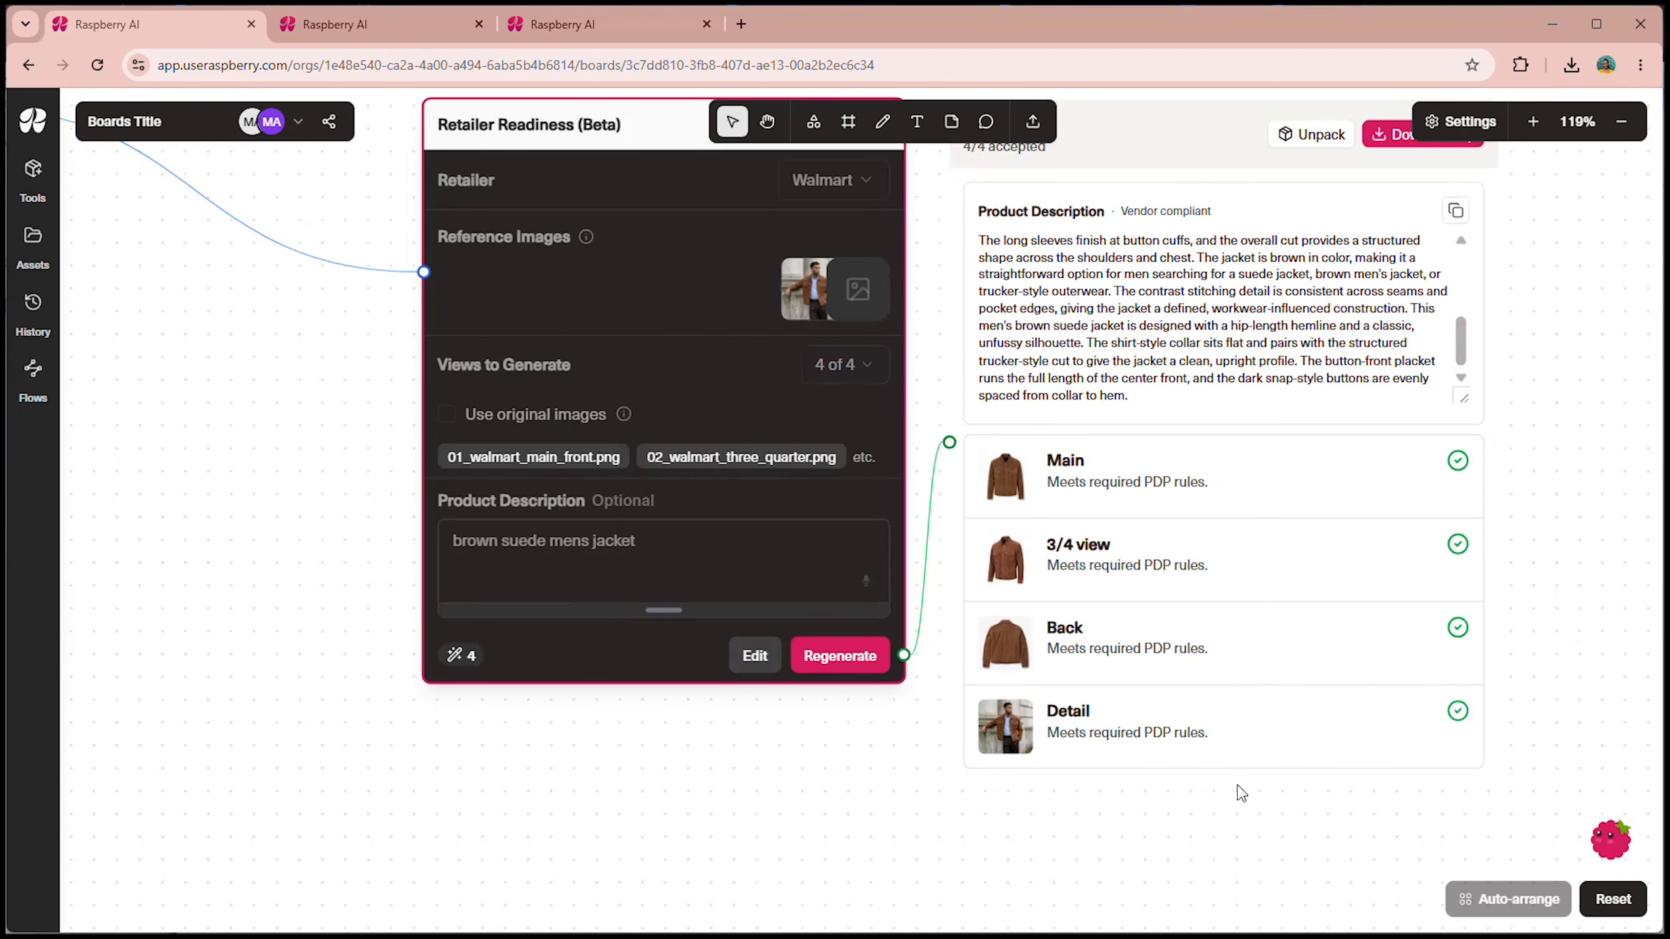
pyautogui.scroll(-3, 1170, 784)
pyautogui.moveTo(914, 750)
pyautogui.mouseDown()
pyautogui.moveTo(1094, 430)
pyautogui.moveTo(1179, 318)
pyautogui.mouseUp()
pyautogui.scroll(-10, 900, 611)
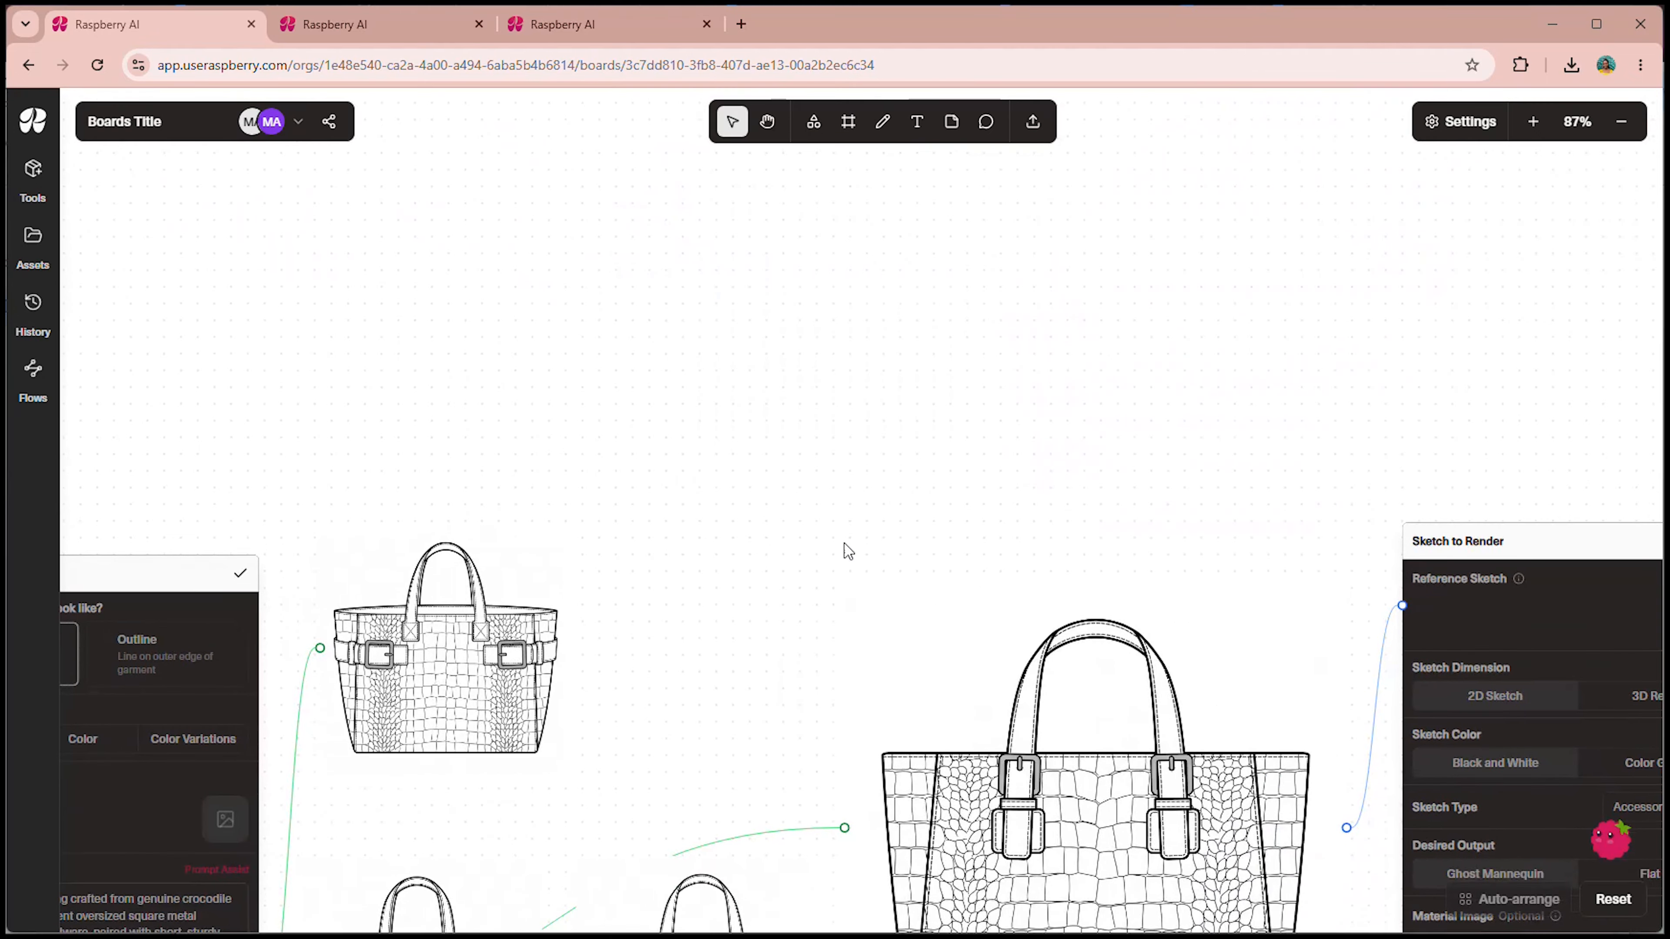
pyautogui.moveTo(1066, 217); pyautogui.dragTo(714, 286)
pyautogui.moveTo(1474, 217)
pyautogui.mouseDown()
pyautogui.moveTo(965, 283)
pyautogui.moveTo(731, 287)
pyautogui.mouseUp()
pyautogui.moveTo(1381, 328); pyautogui.dragTo(876, 279)
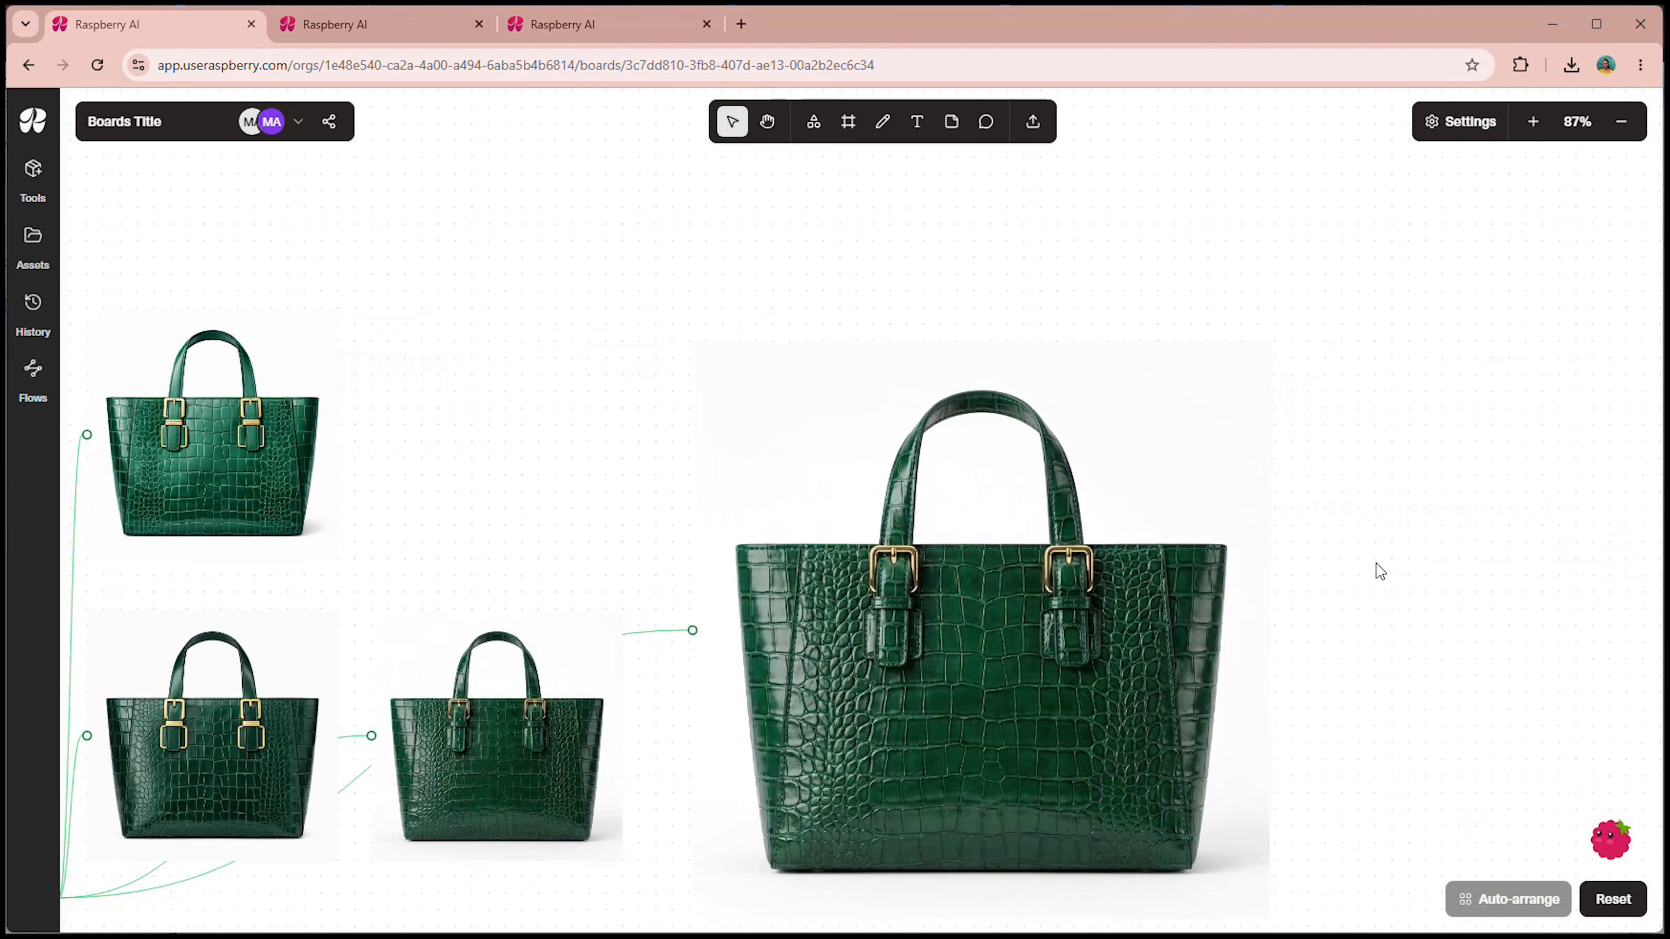
pyautogui.scroll(-3, 1376, 563)
pyautogui.moveTo(1403, 599); pyautogui.dragTo(945, 536)
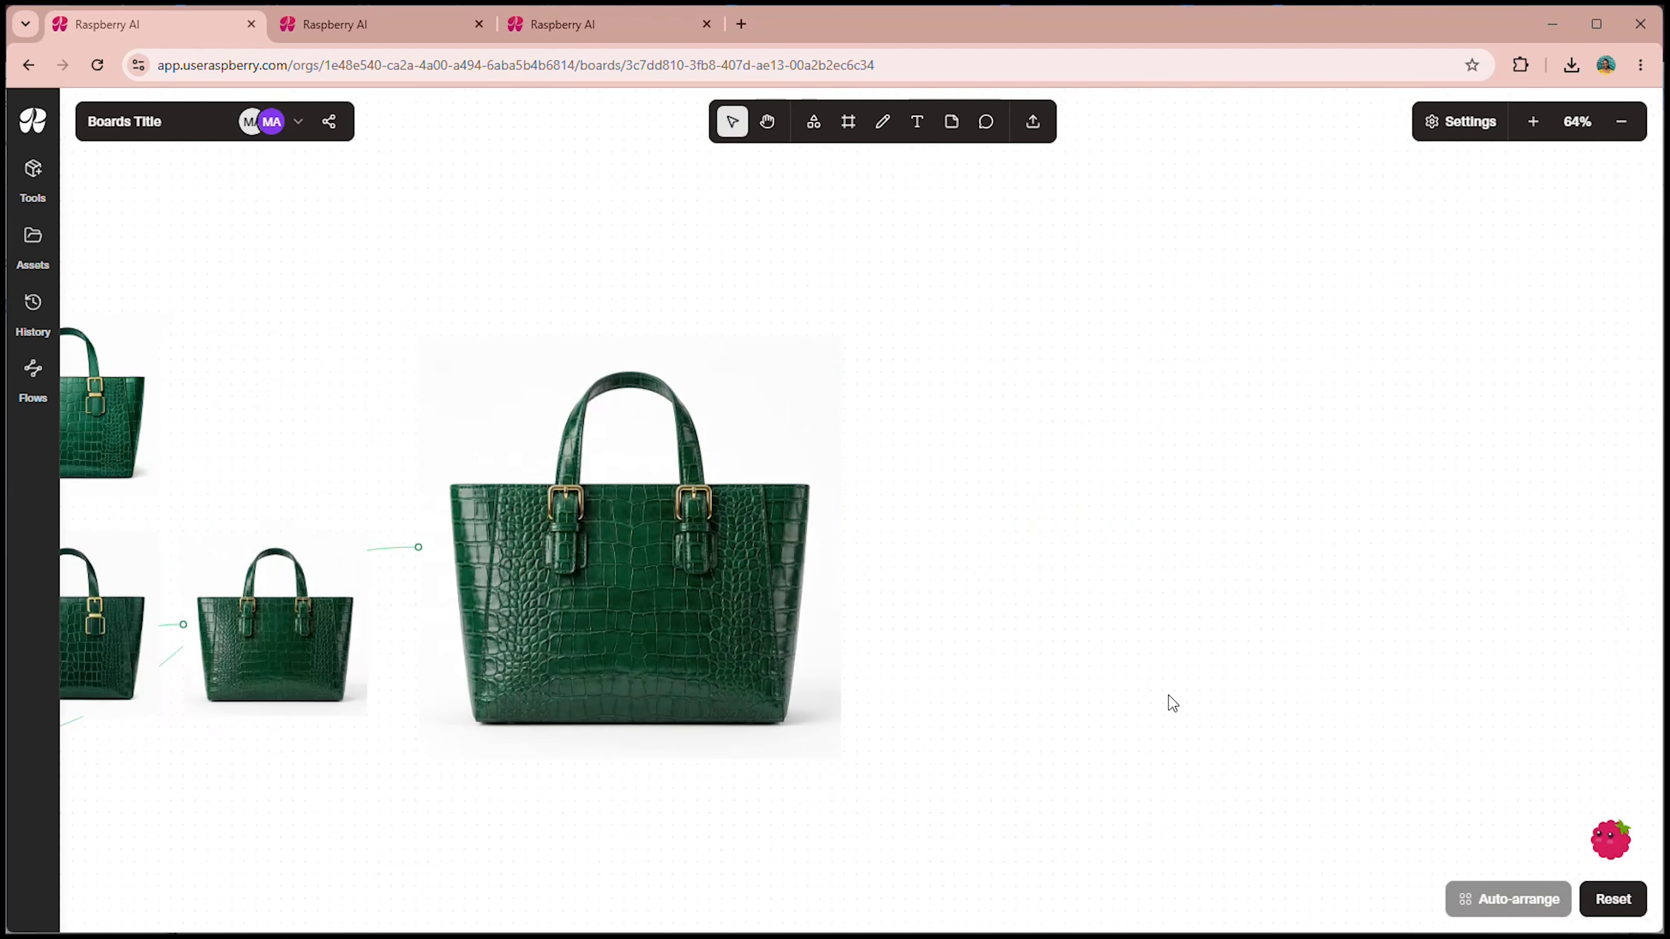
pyautogui.click(32, 176)
pyautogui.moveTo(175, 849); pyautogui.dragTo(1129, 466)
pyautogui.moveTo(840, 547); pyautogui.dragTo(1198, 538)
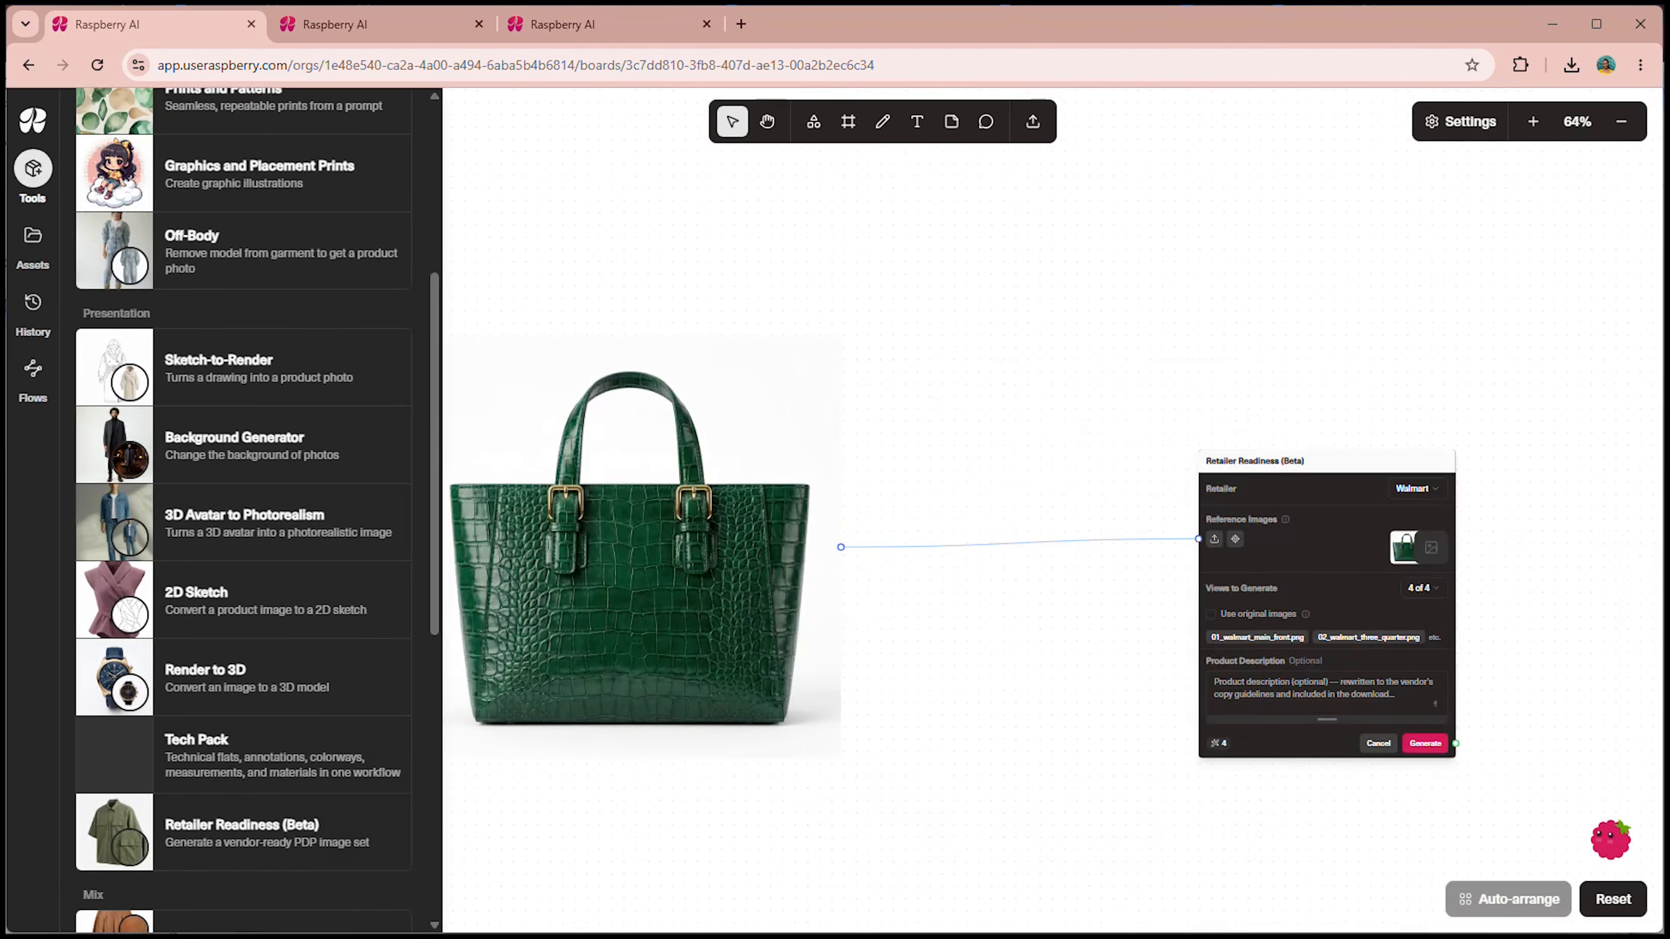
# Step: Set the tote node's retailer to Amazon and generate all six views in the General product category
pyautogui.scroll(5, 1560, 730)
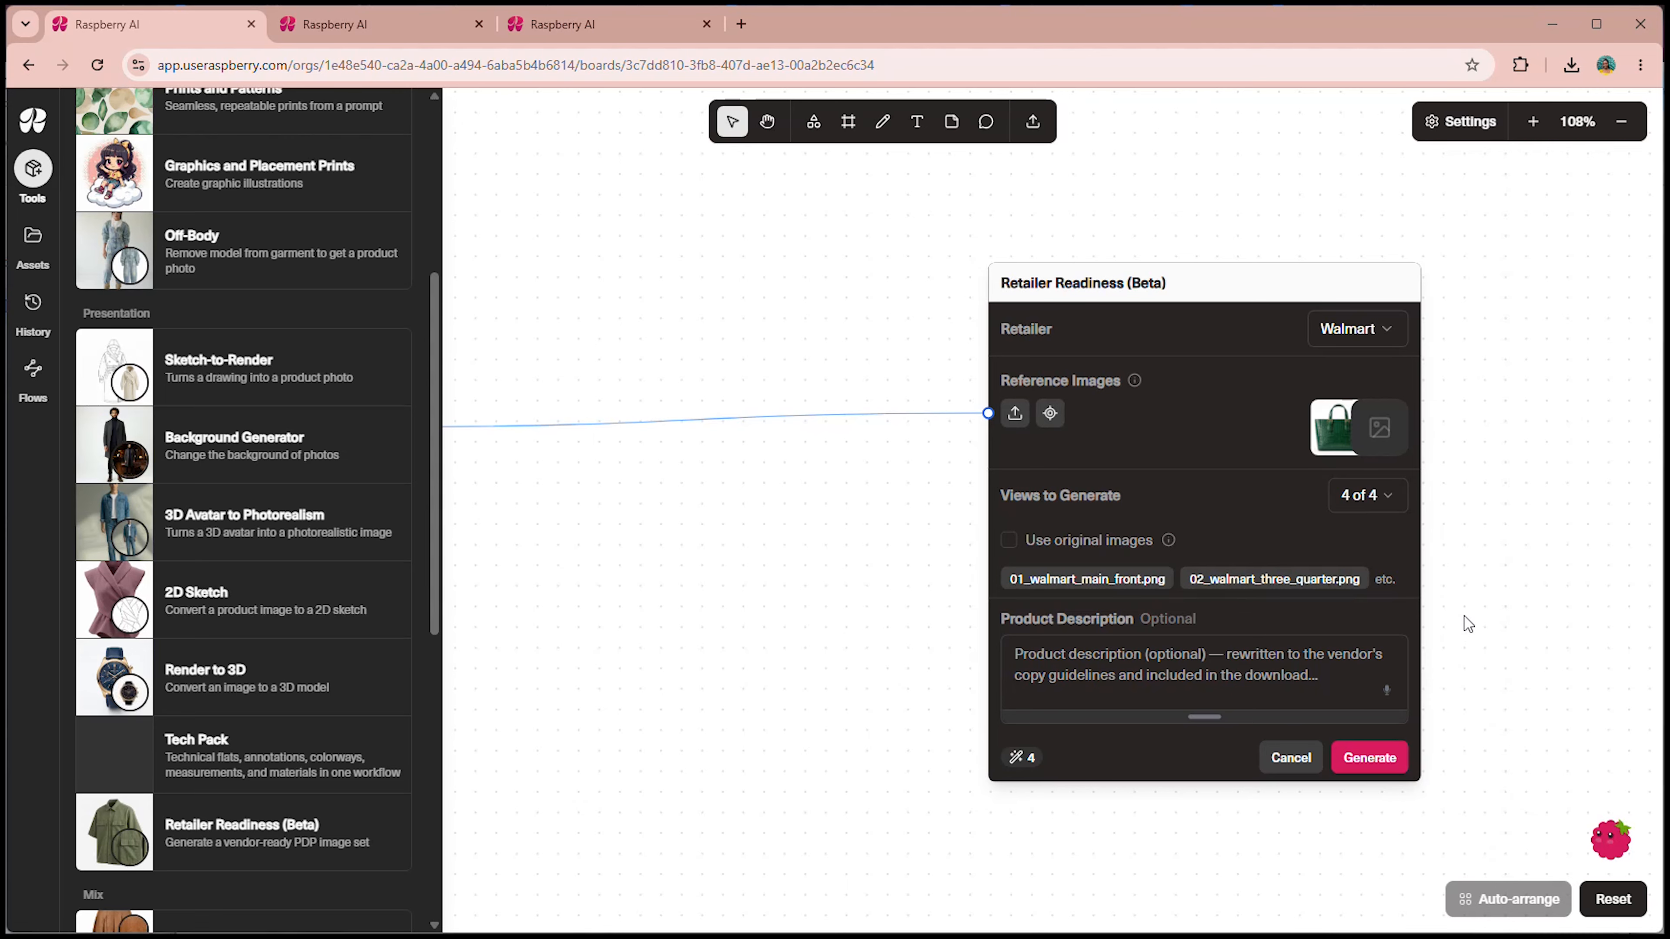
pyautogui.click(1356, 331)
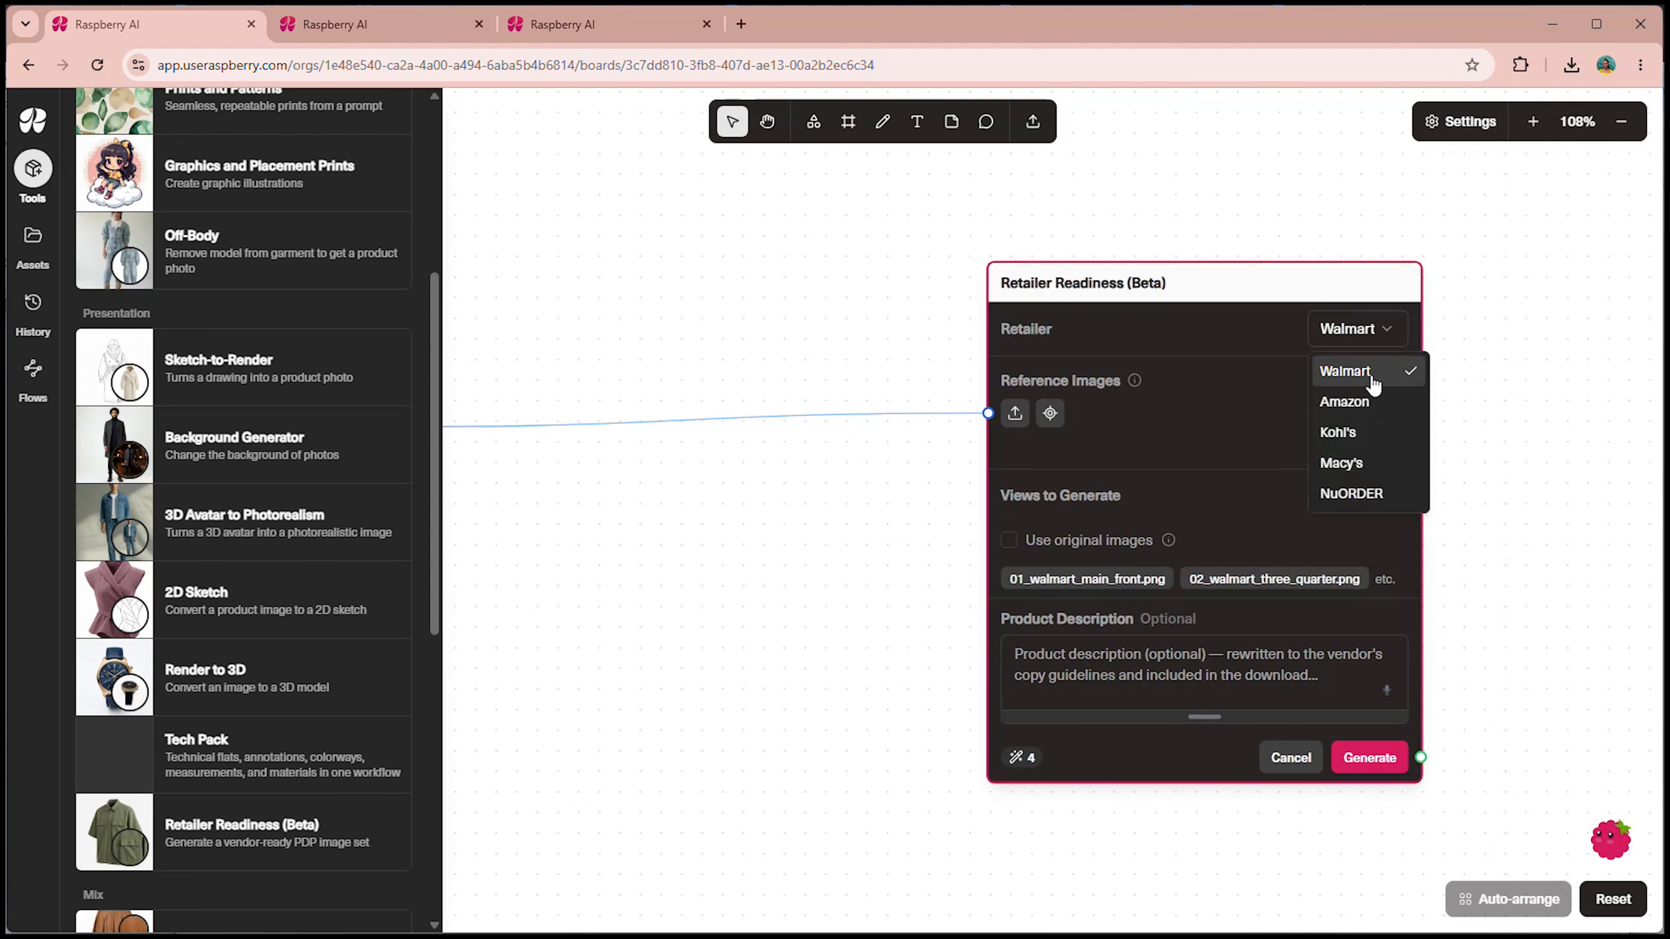
pyautogui.click(1369, 401)
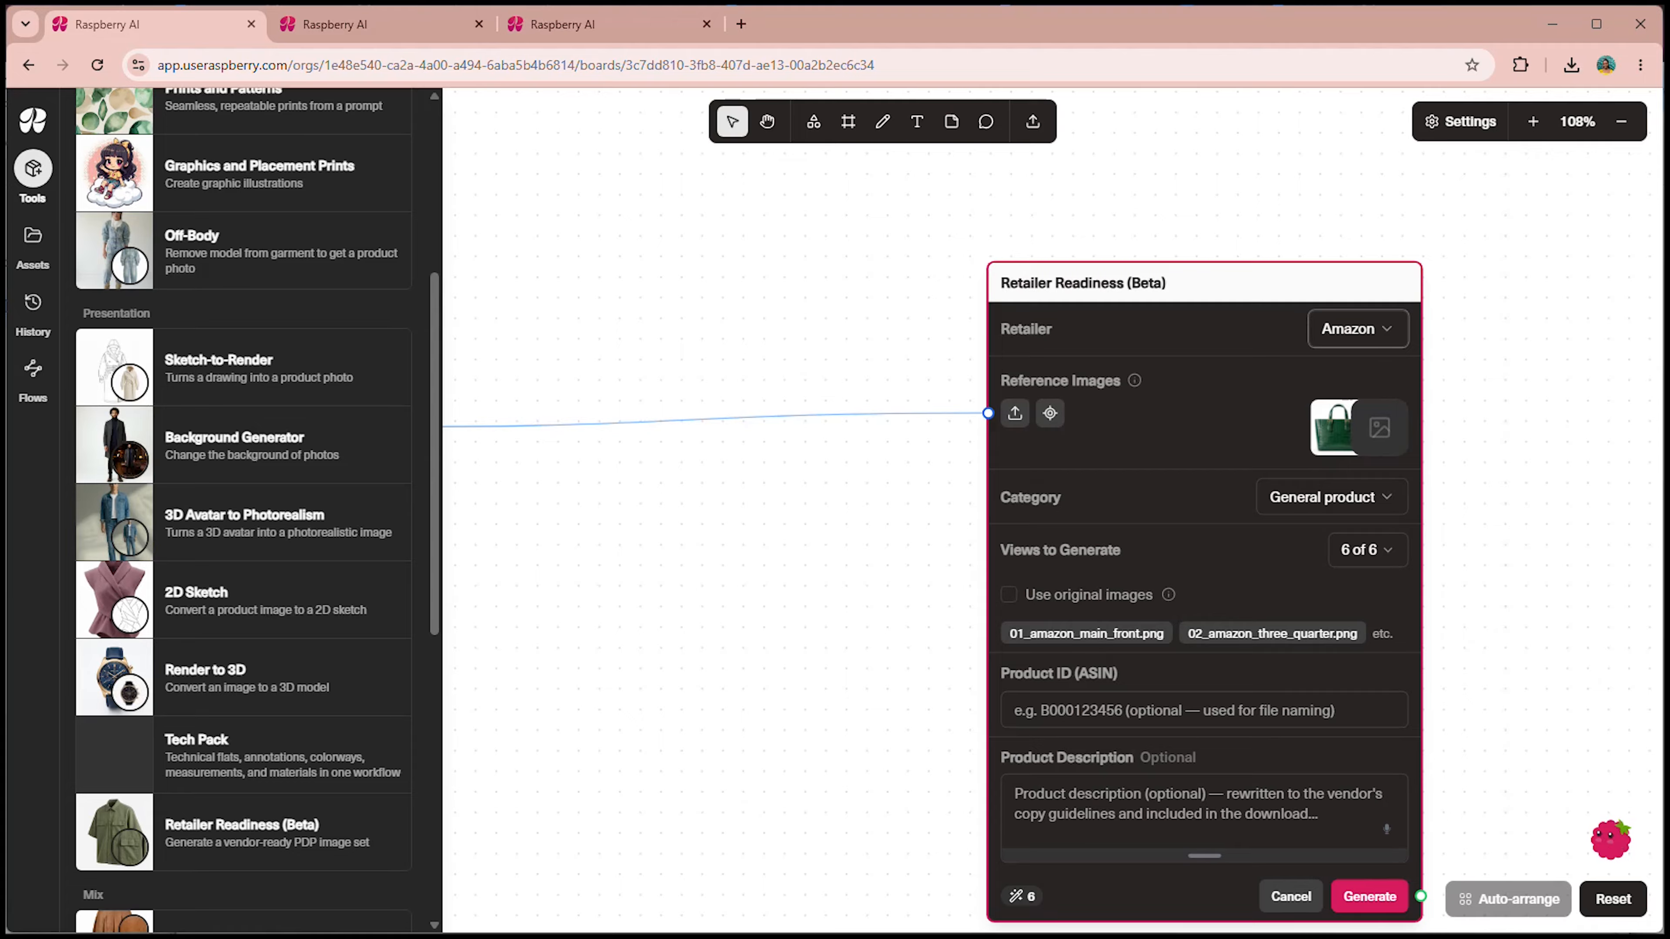
pyautogui.click(1370, 897)
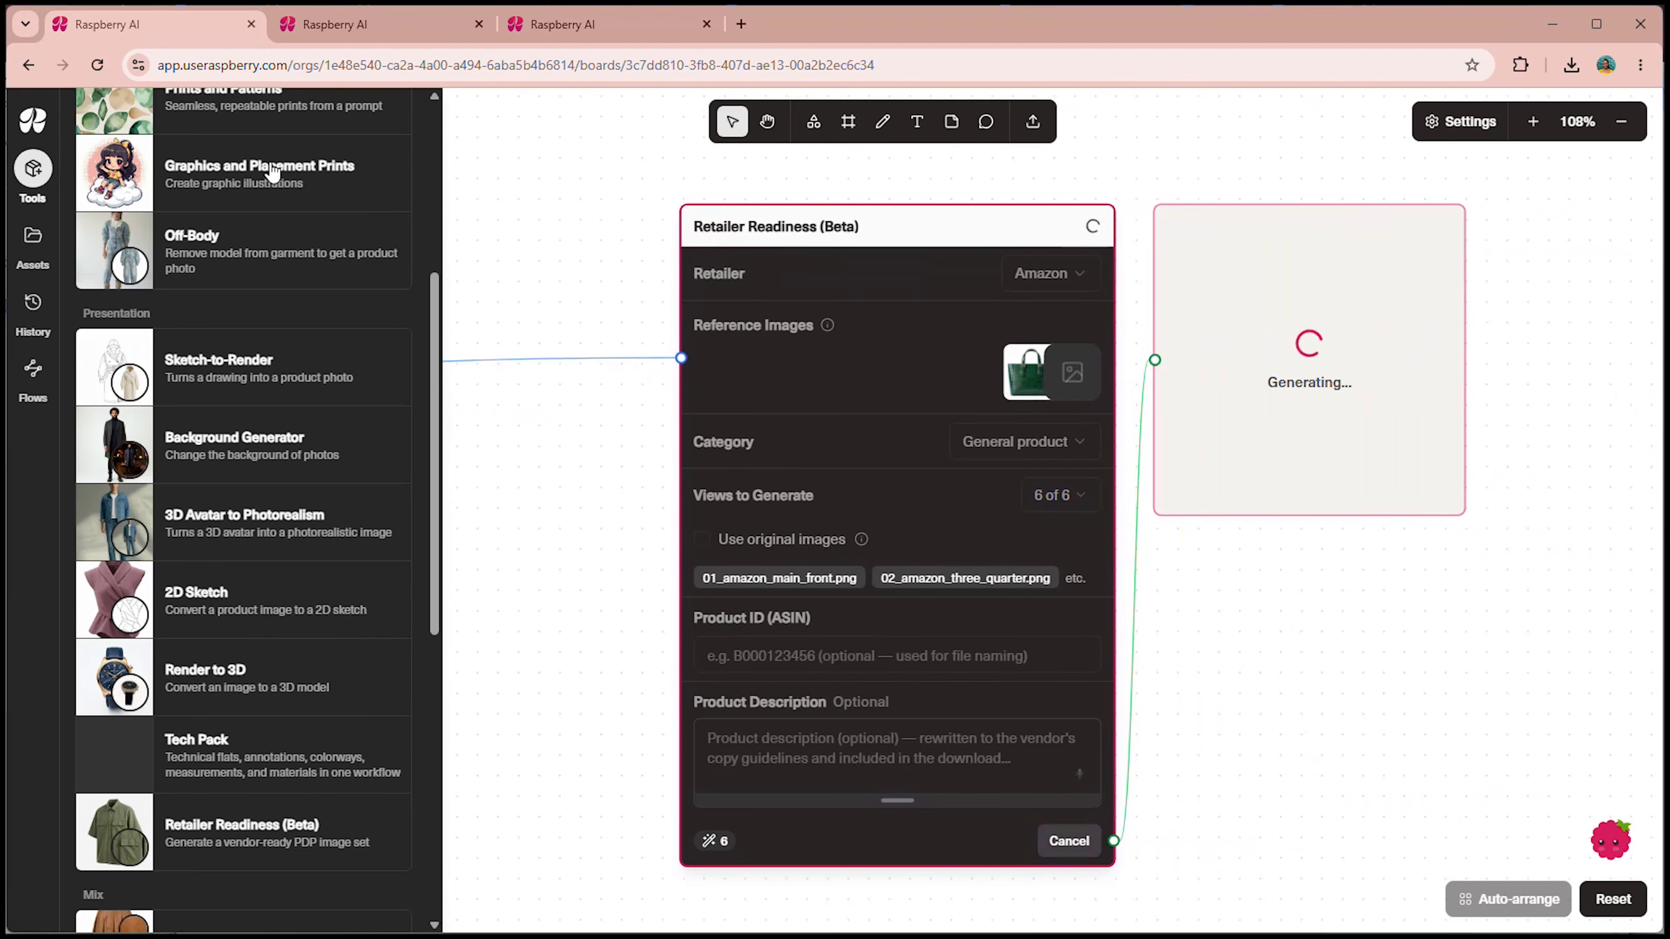
pyautogui.click(34, 169)
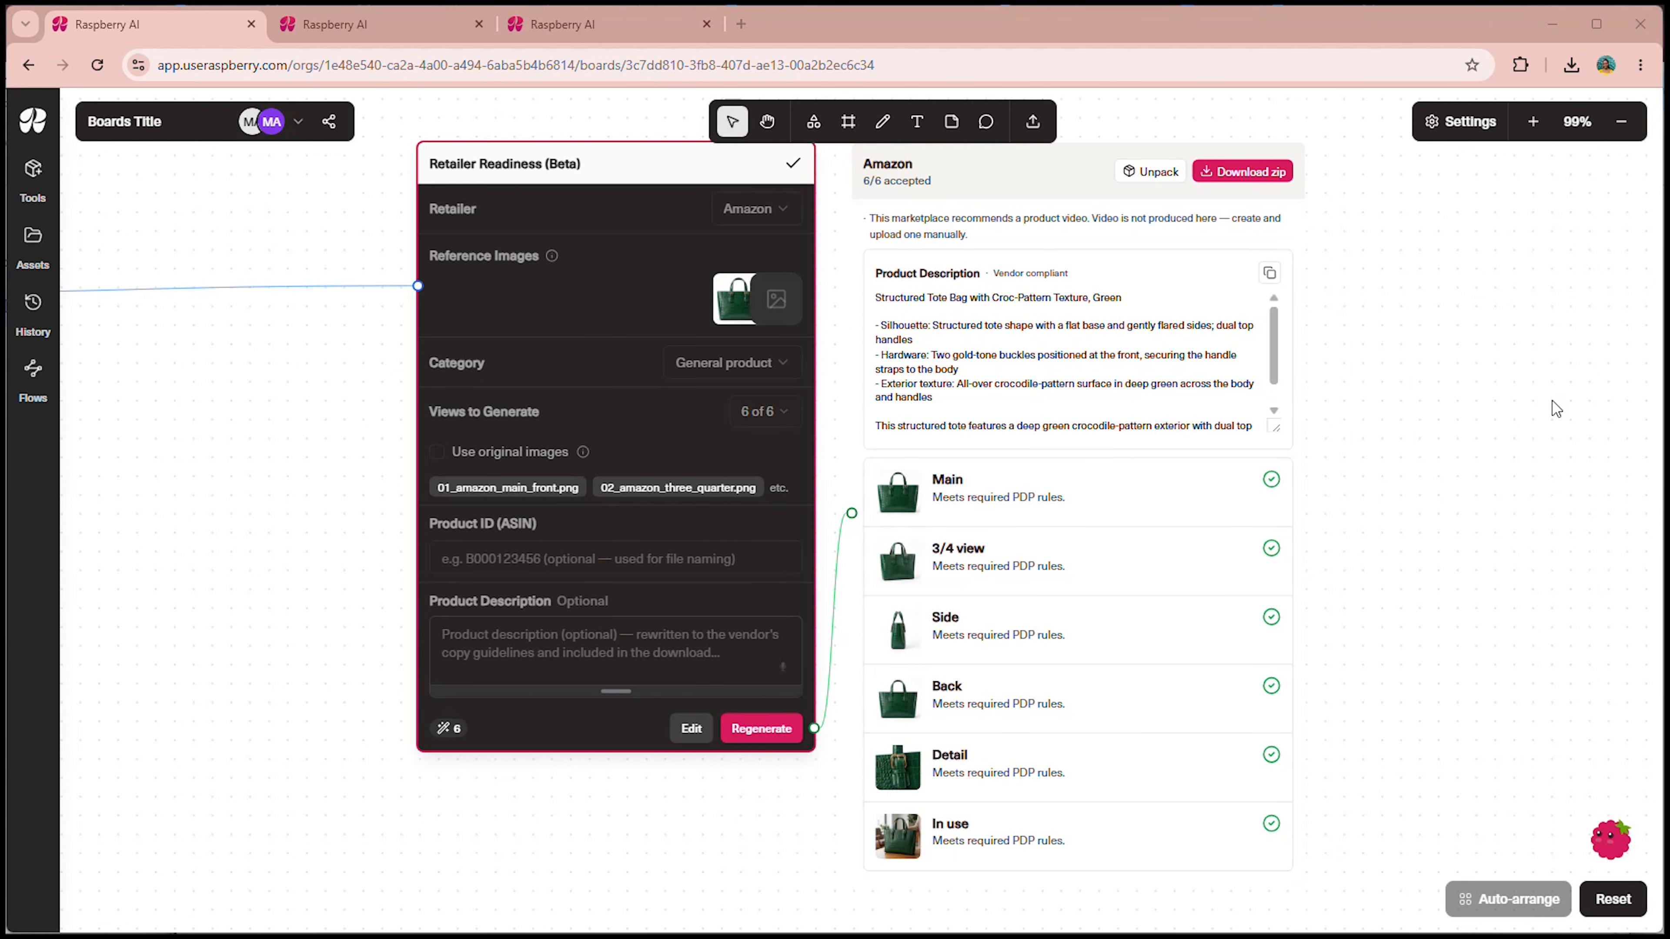
# Step: Preview all six generated Amazon tote images full size, from the Main view through the In use view
pyautogui.moveTo(1157, 492)
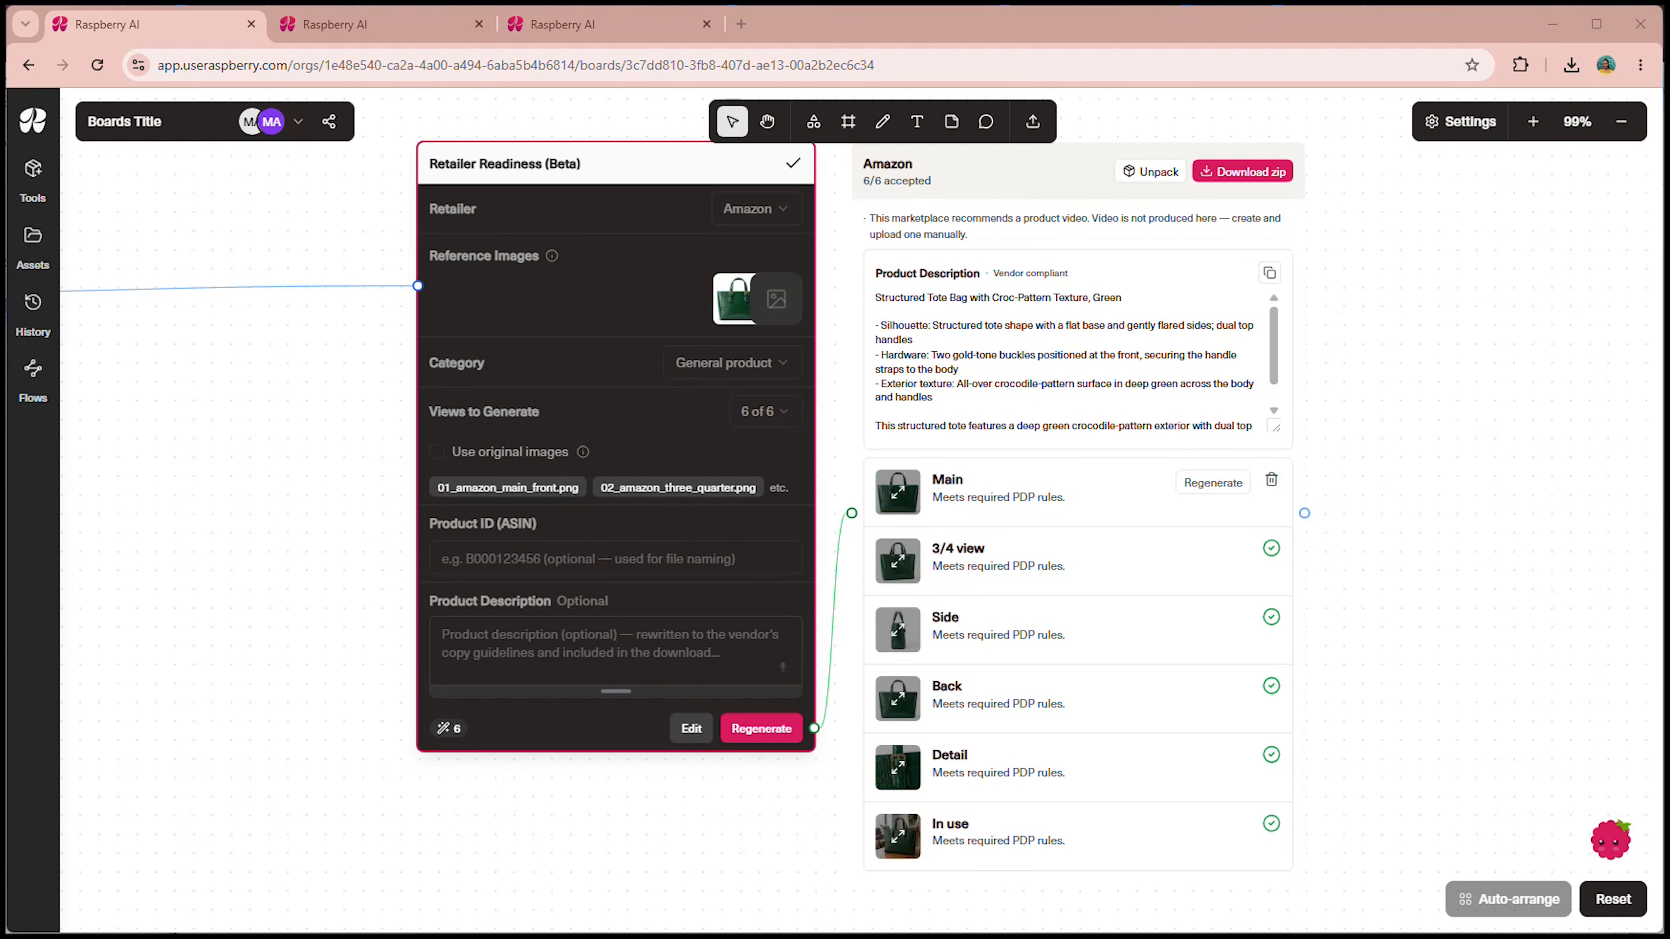
pyautogui.click(916, 506)
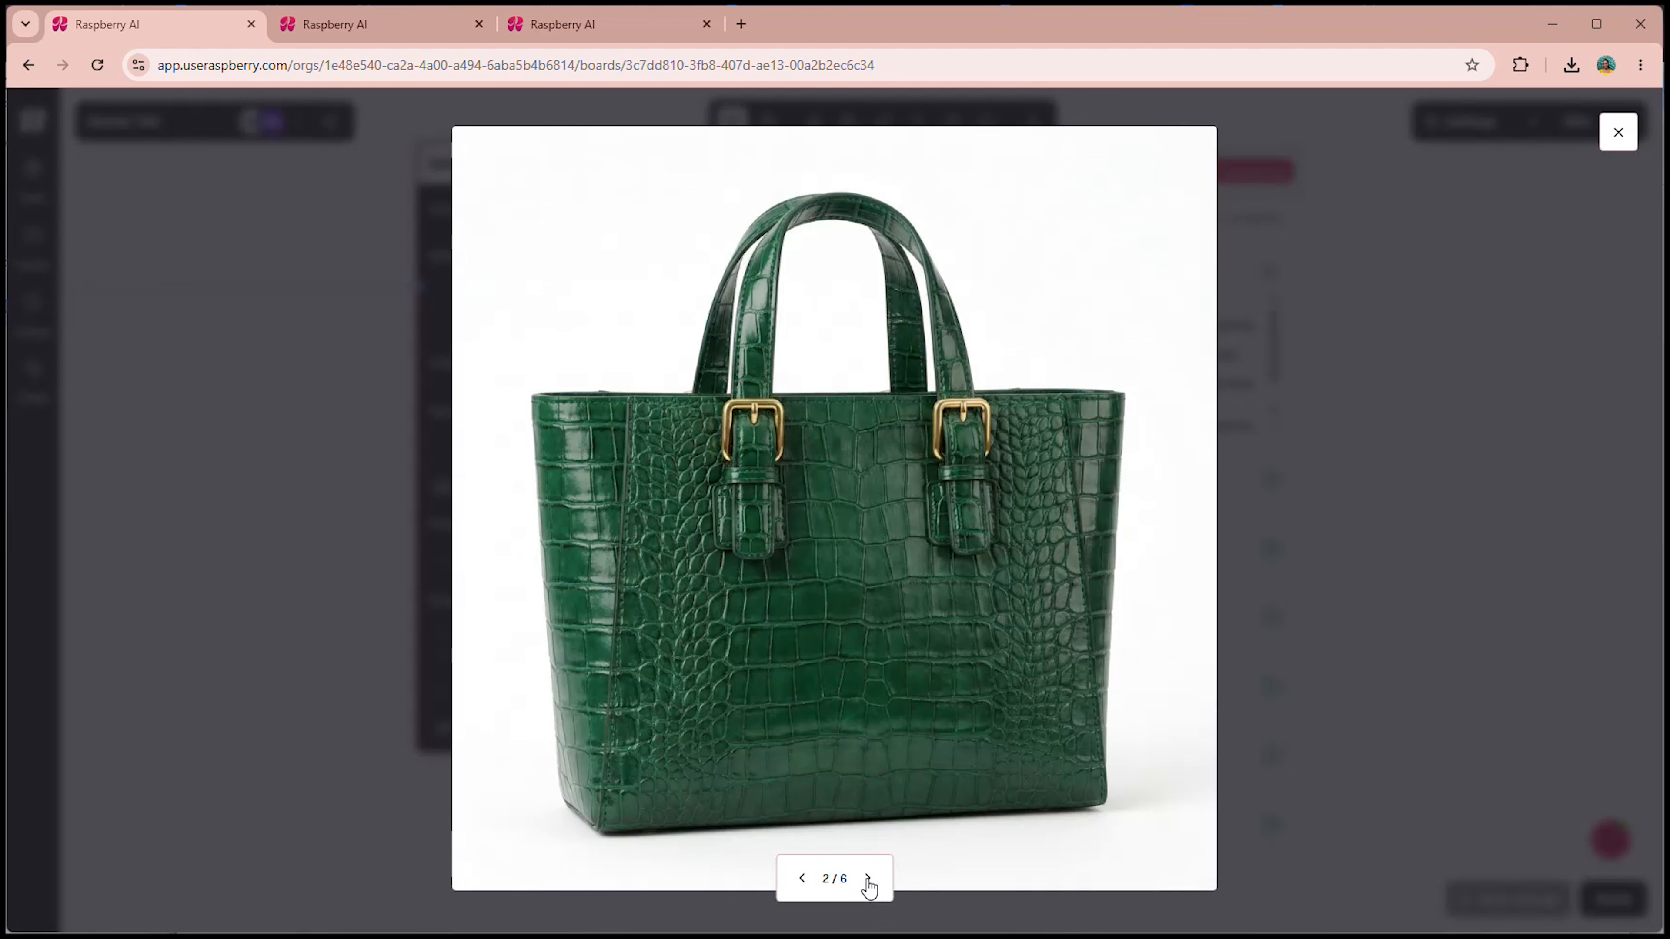
pyautogui.click(868, 880)
pyautogui.click(868, 880)
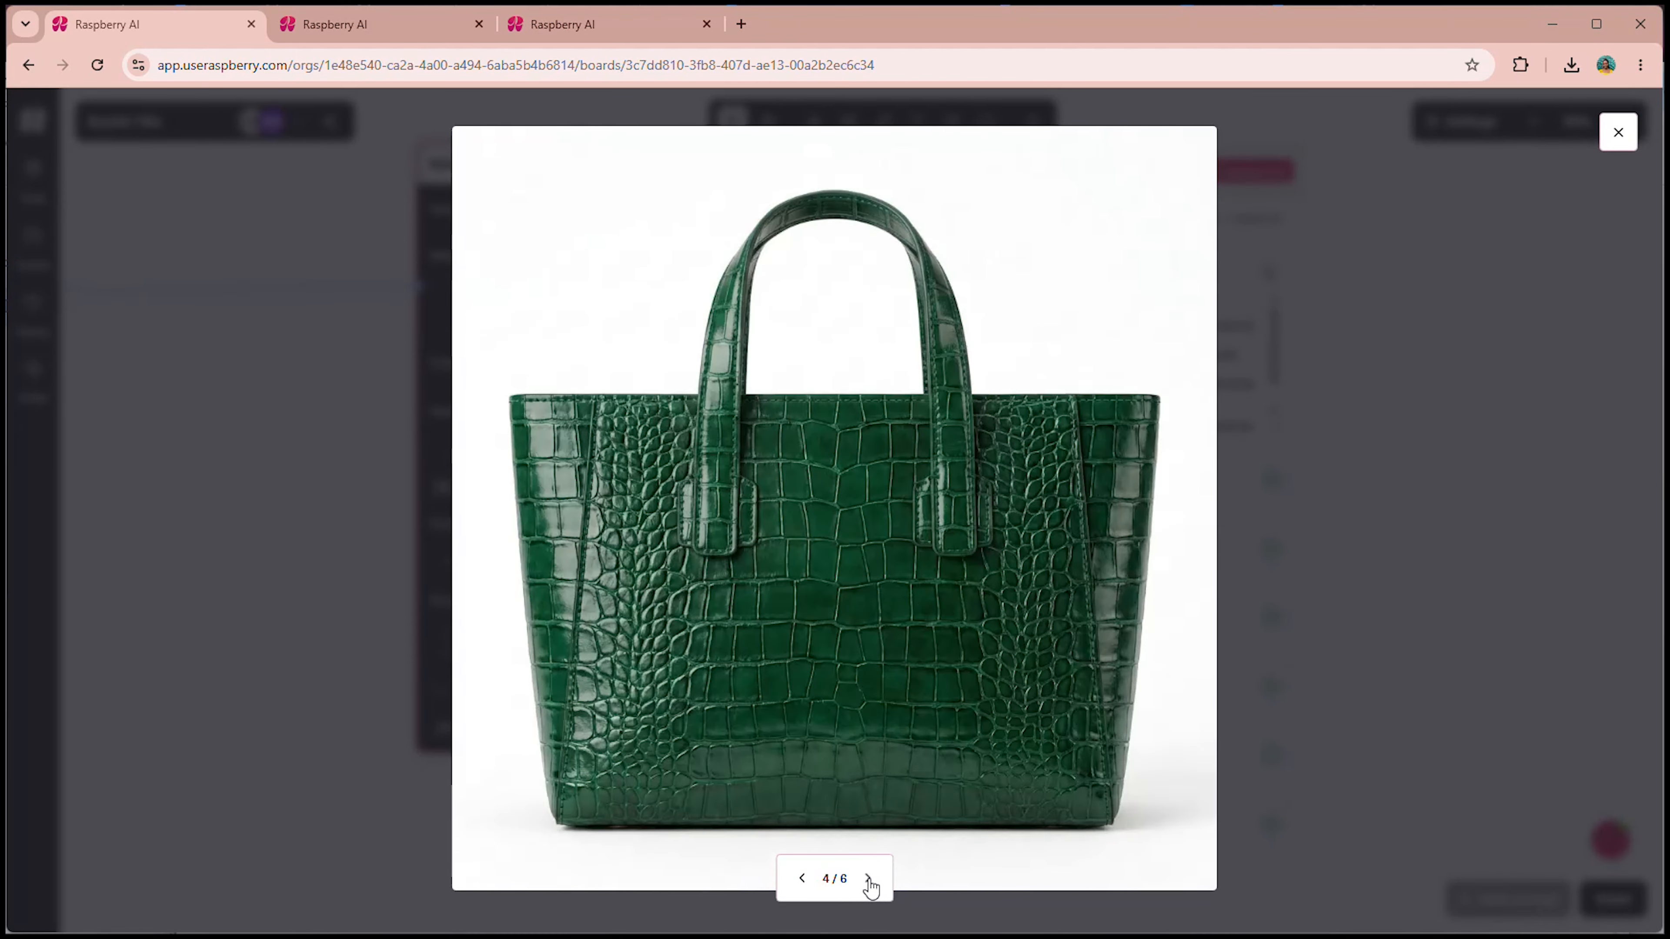
pyautogui.click(868, 880)
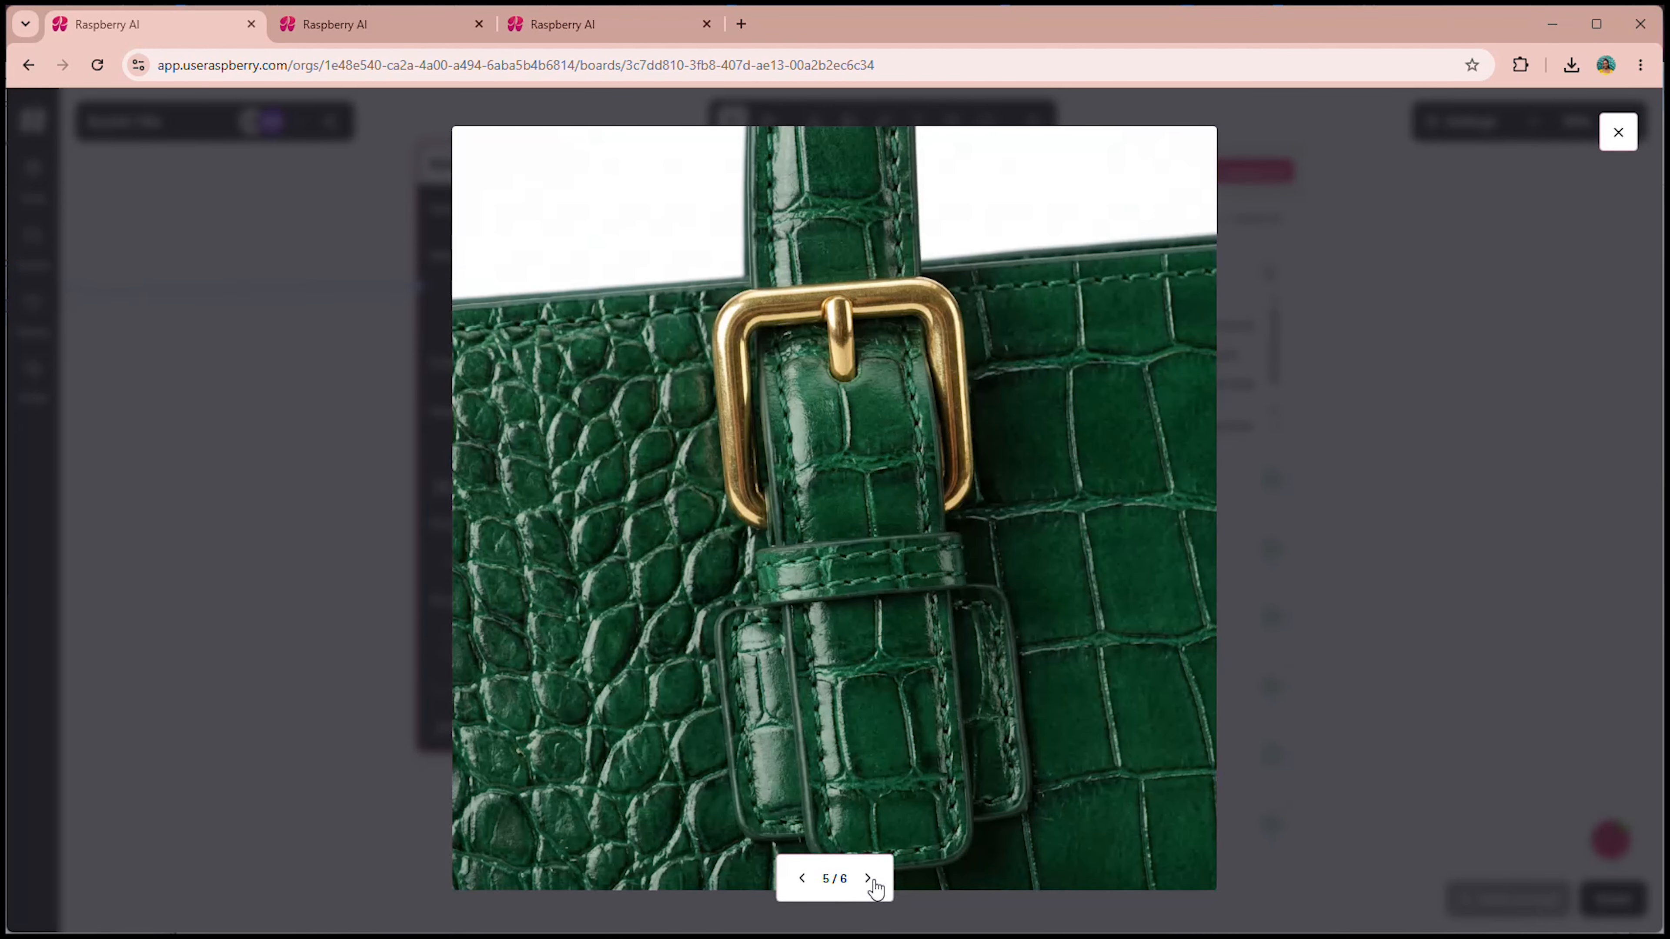
pyautogui.click(868, 880)
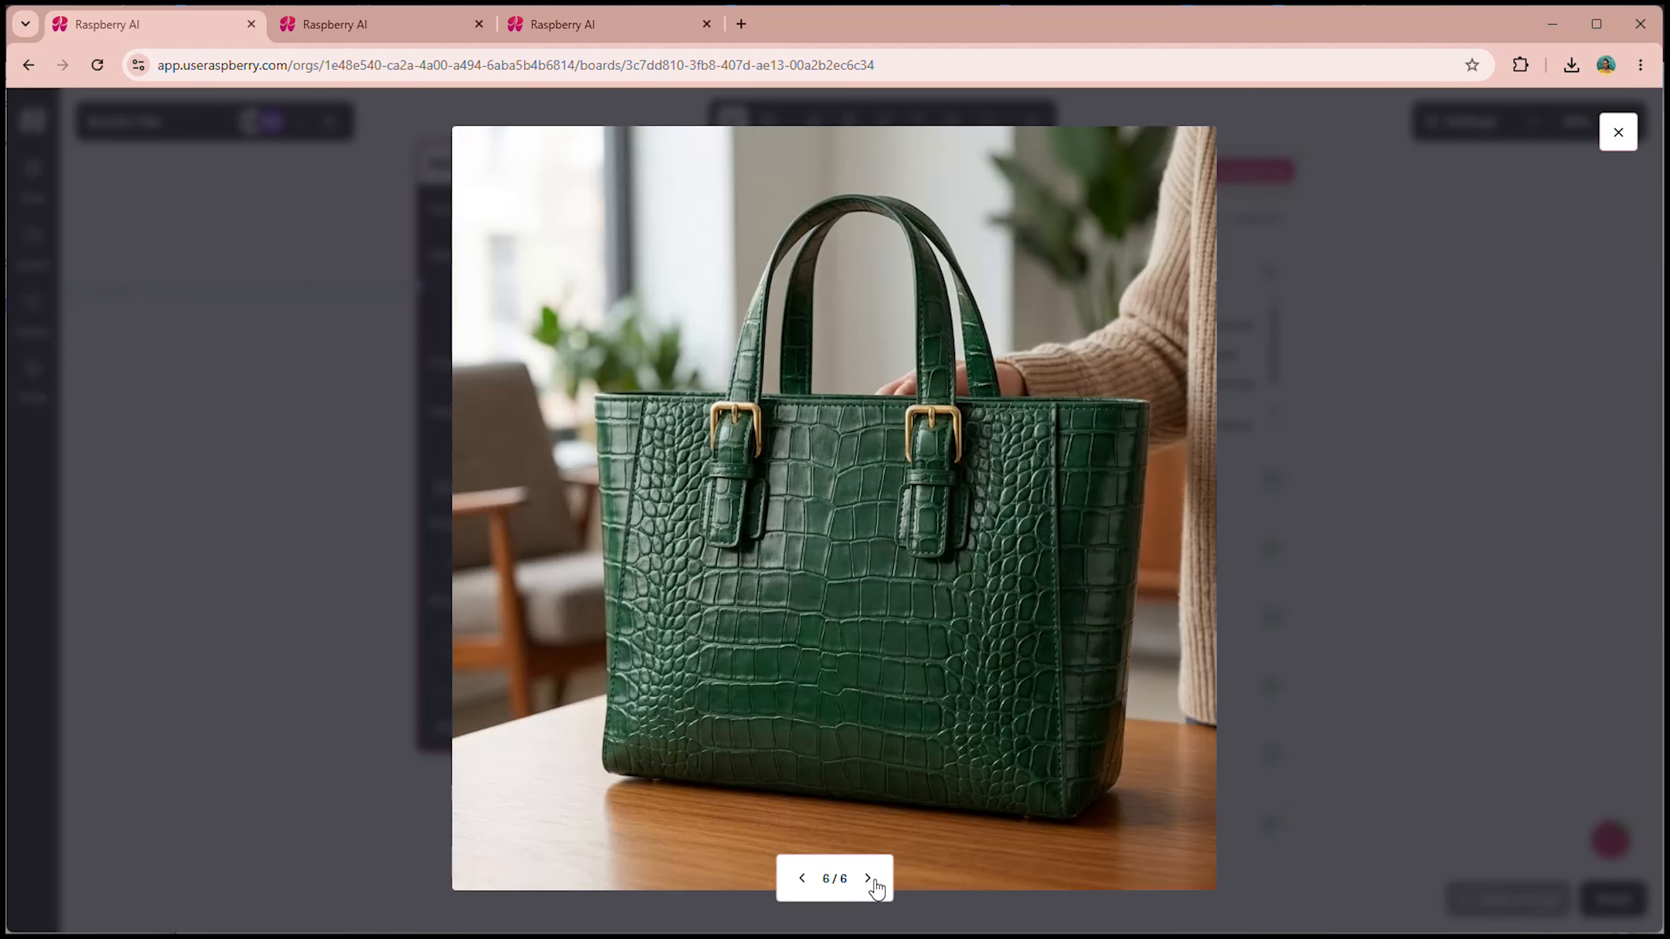
pyautogui.click(1615, 132)
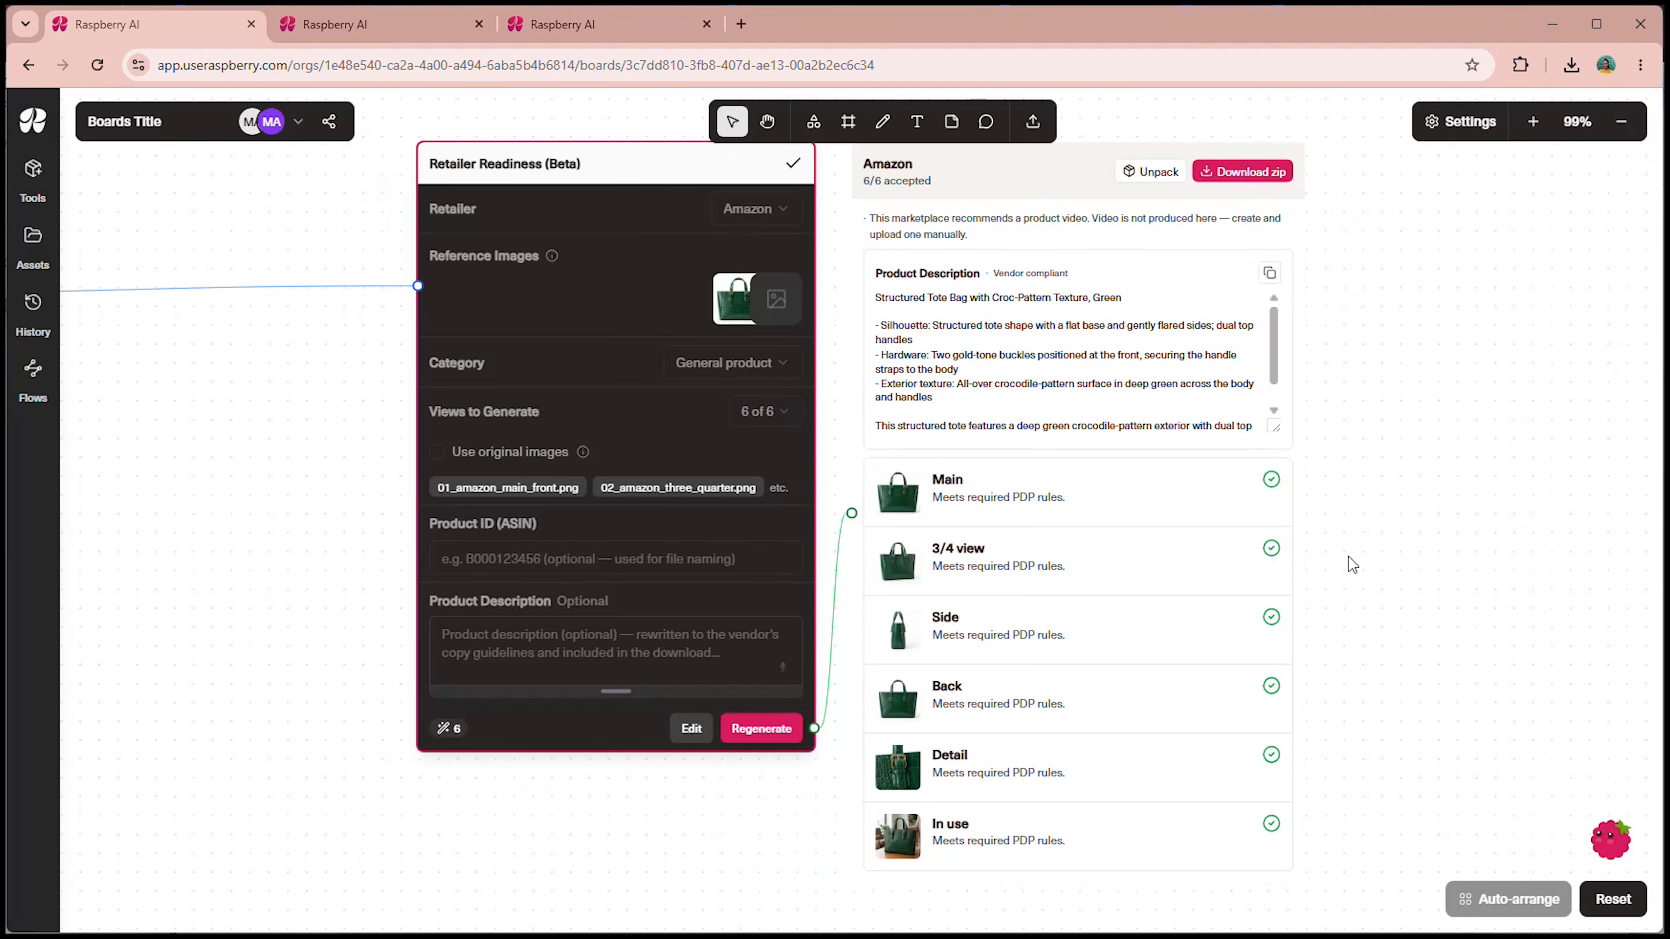
# Step: Add a Retailer Readiness (Beta) node beside the large floral-embroidered blouse render, with the render connected as its reference image
pyautogui.scroll(-4, 1352, 565)
pyautogui.moveTo(727, 781); pyautogui.dragTo(1159, 354)
pyautogui.scroll(-2, 861, 503)
pyautogui.moveTo(606, 520); pyautogui.dragTo(1166, 333)
pyautogui.scroll(4, 1189, 373)
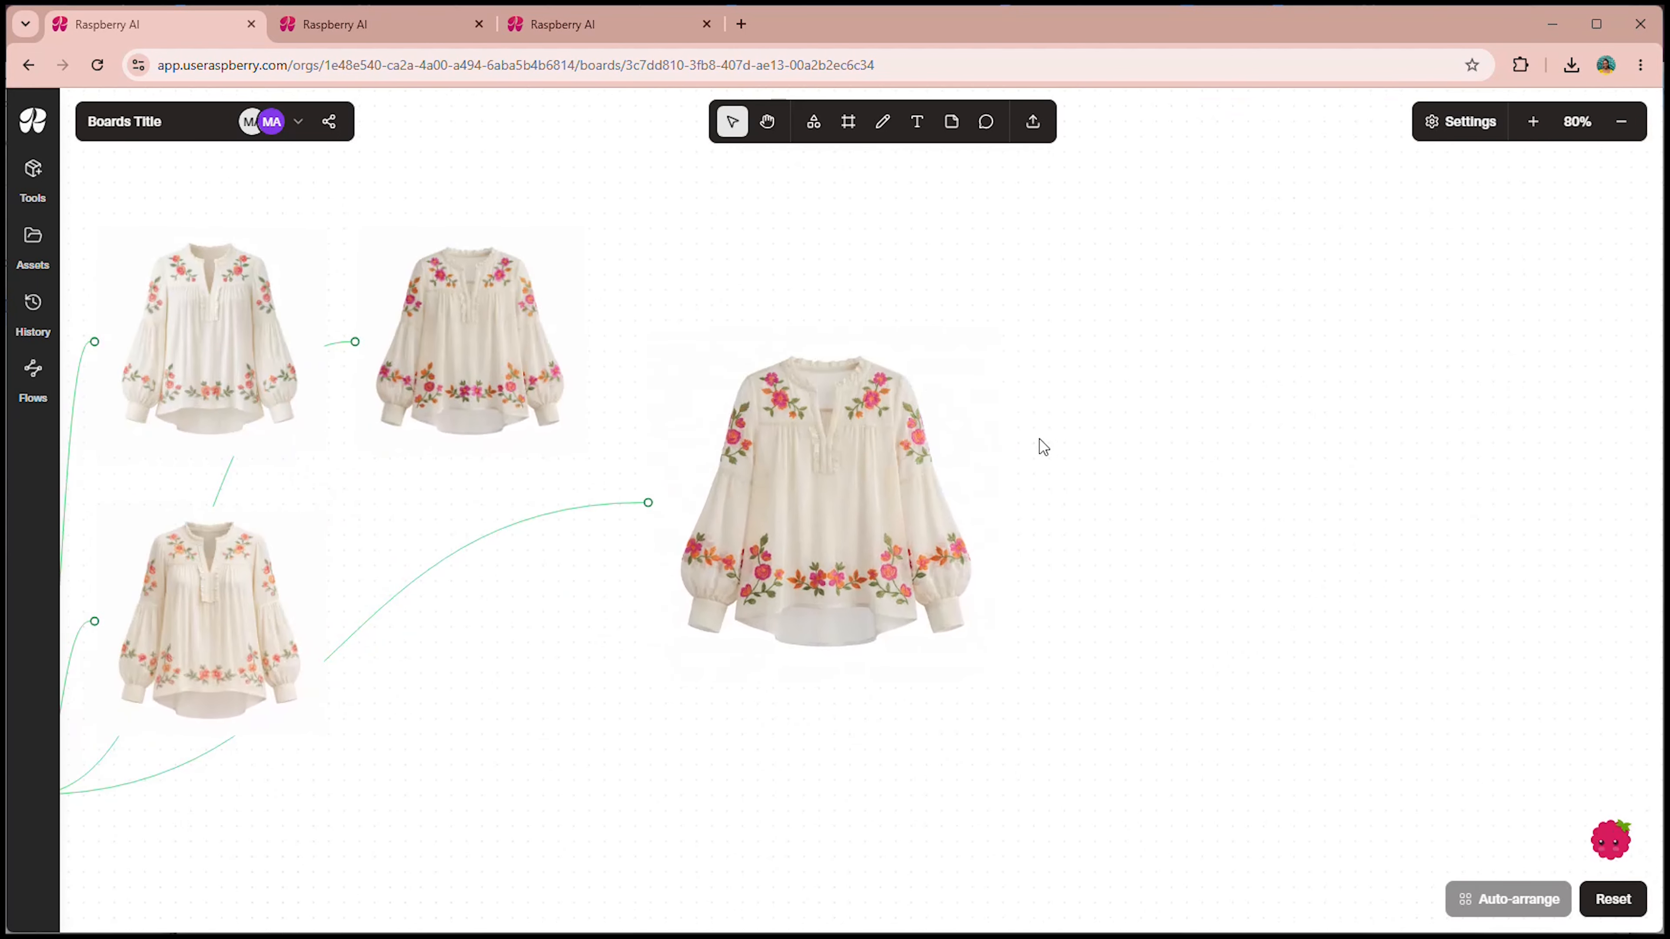
pyautogui.click(41, 172)
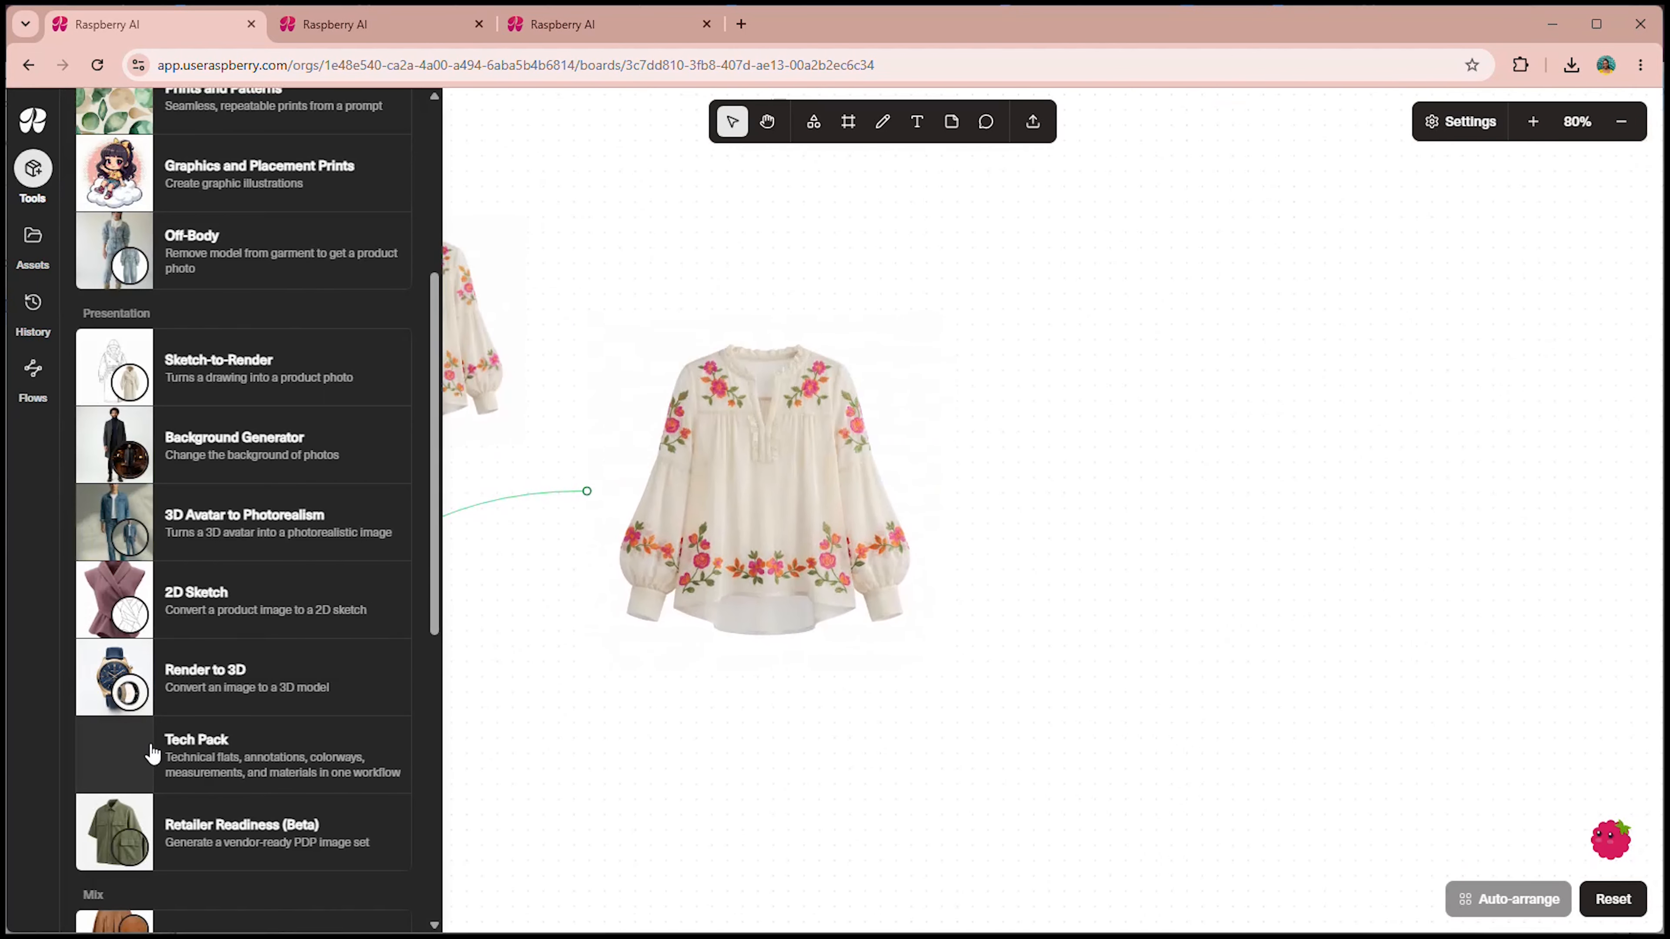
pyautogui.moveTo(213, 853); pyautogui.dragTo(1222, 342)
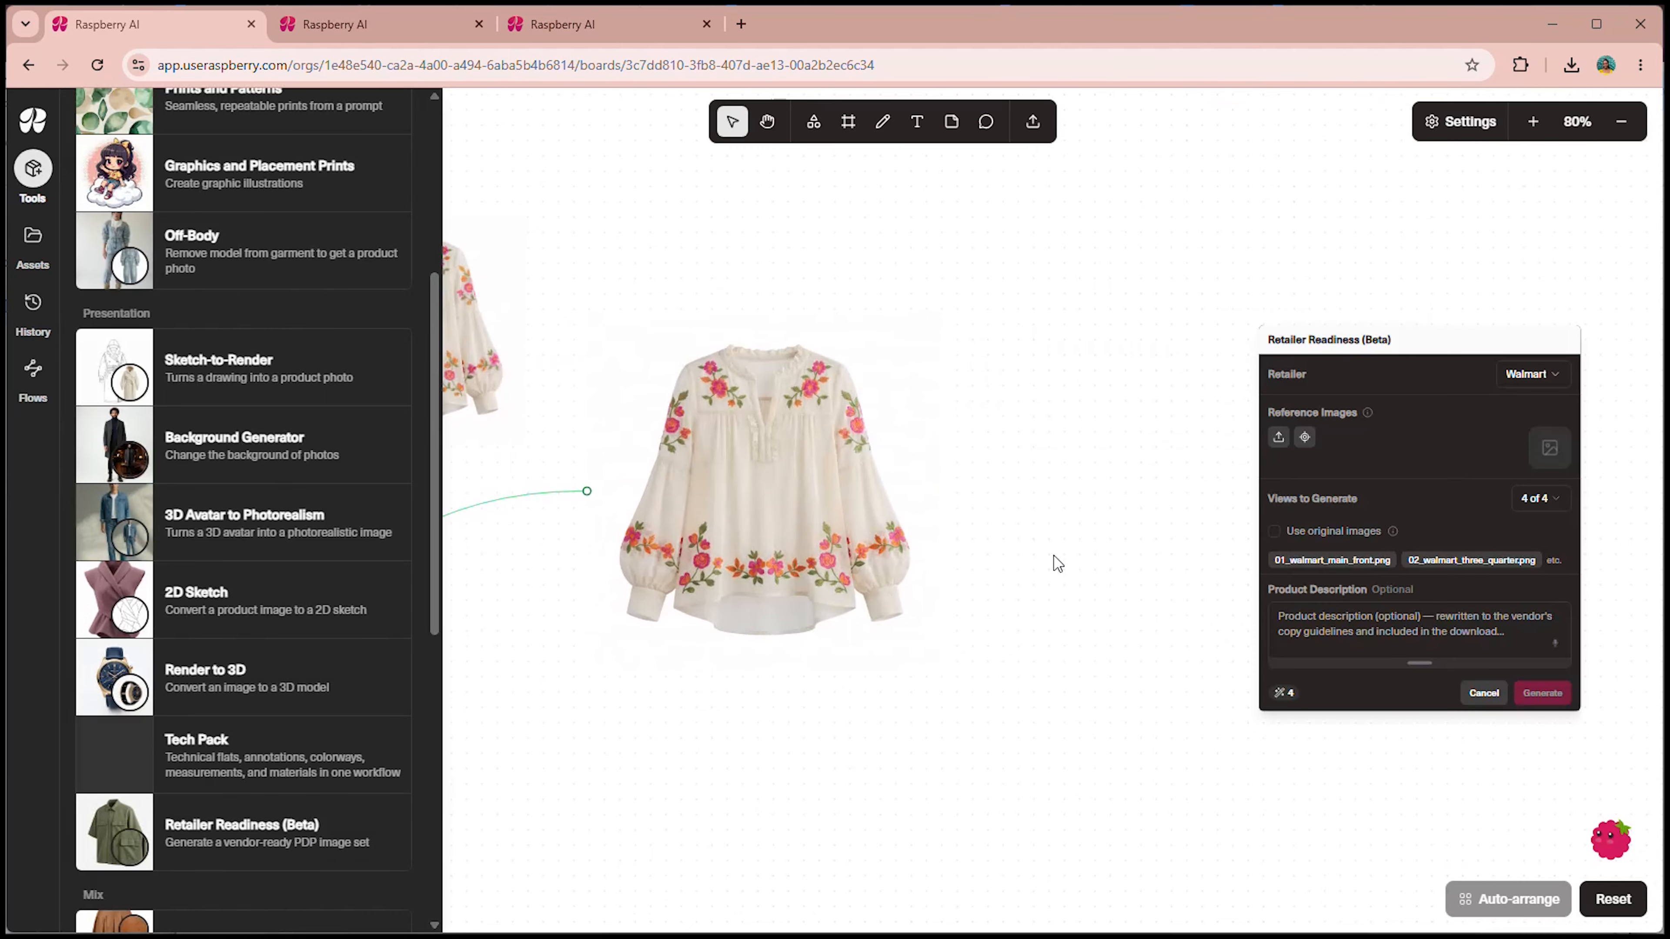
pyautogui.moveTo(943, 490); pyautogui.dragTo(1259, 436)
pyautogui.moveTo(1238, 660); pyautogui.dragTo(1044, 665)
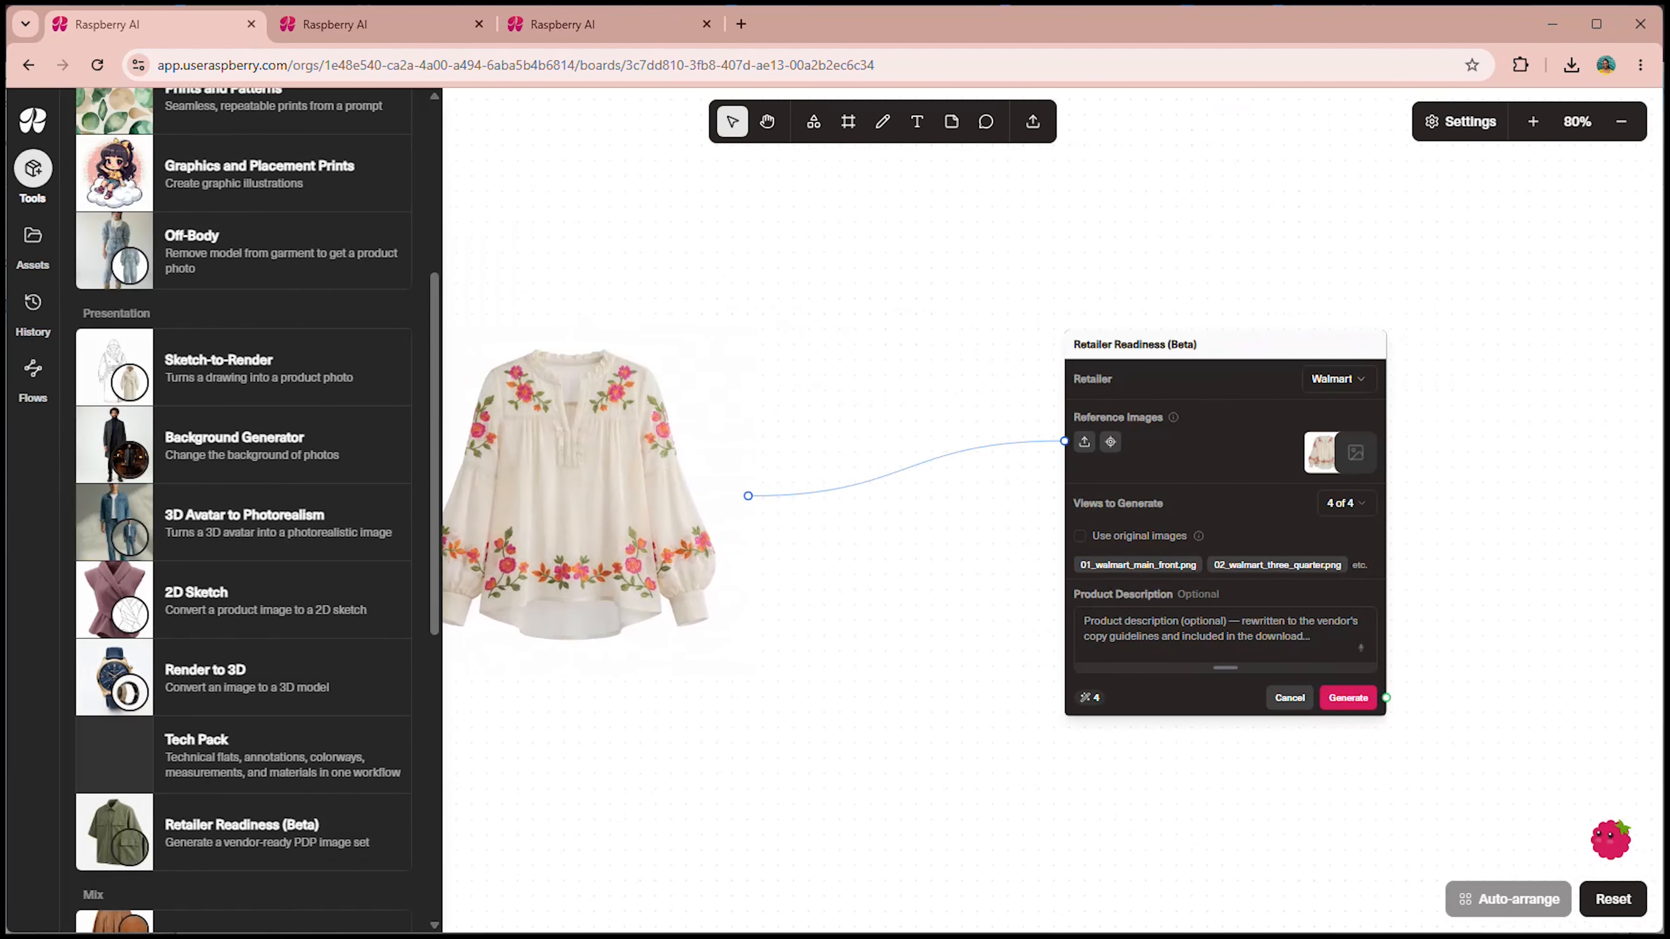
# Step: Set the blouse node's retailer to NuORDER
pyautogui.moveTo(1511, 629); pyautogui.dragTo(1368, 623)
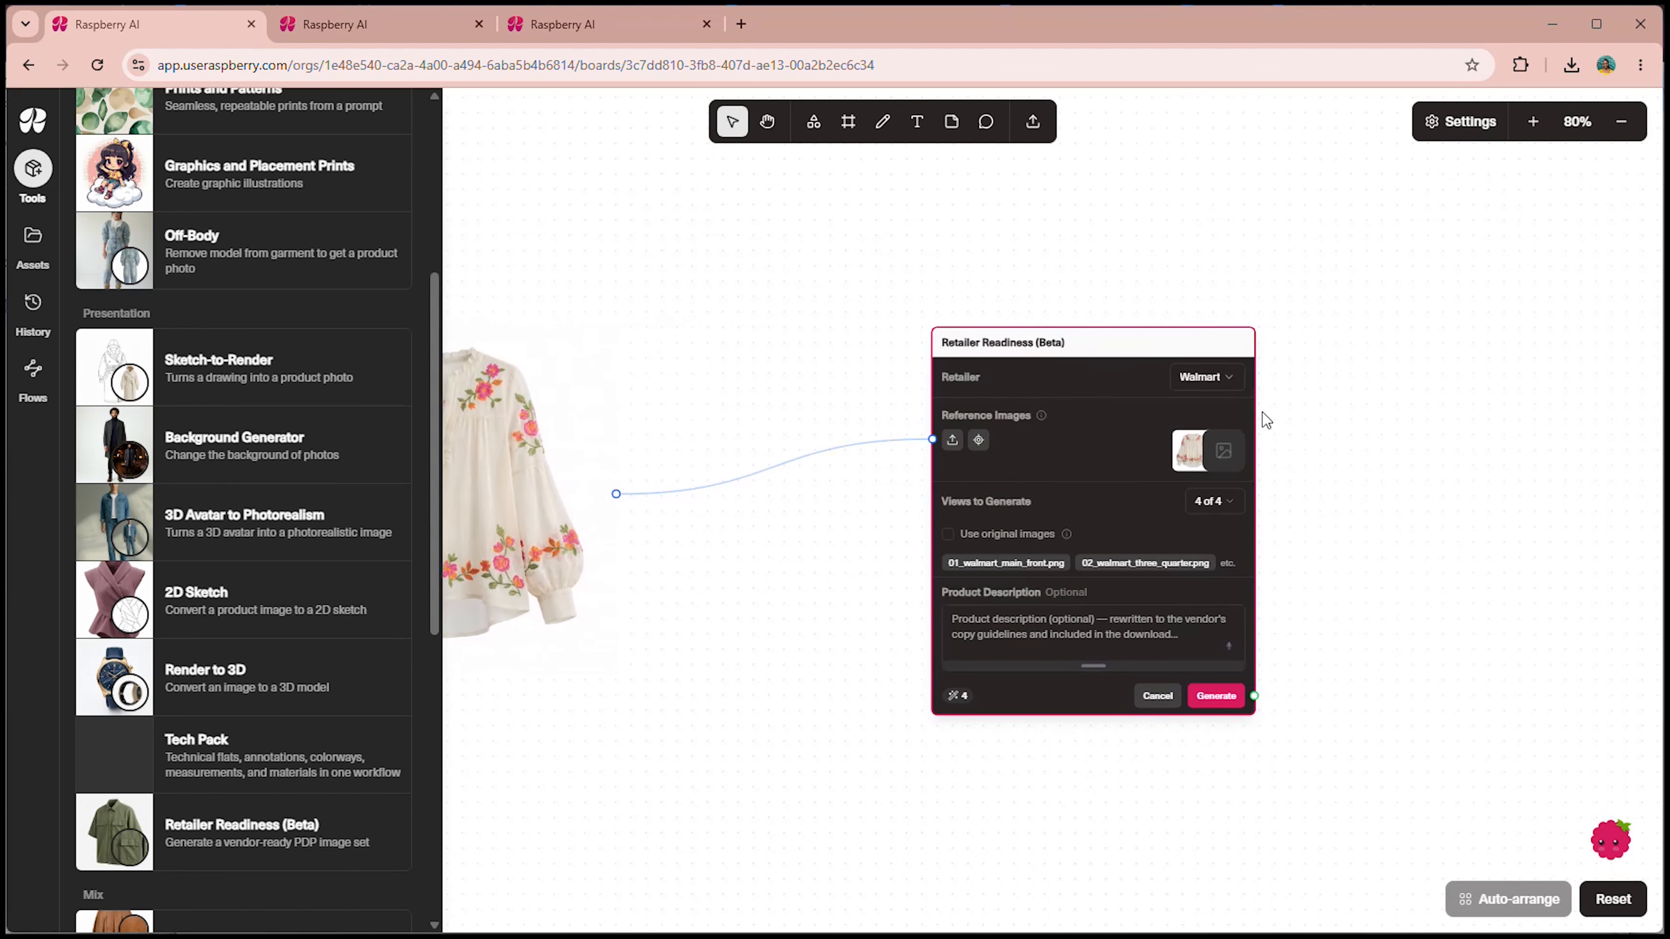
pyautogui.click(1215, 377)
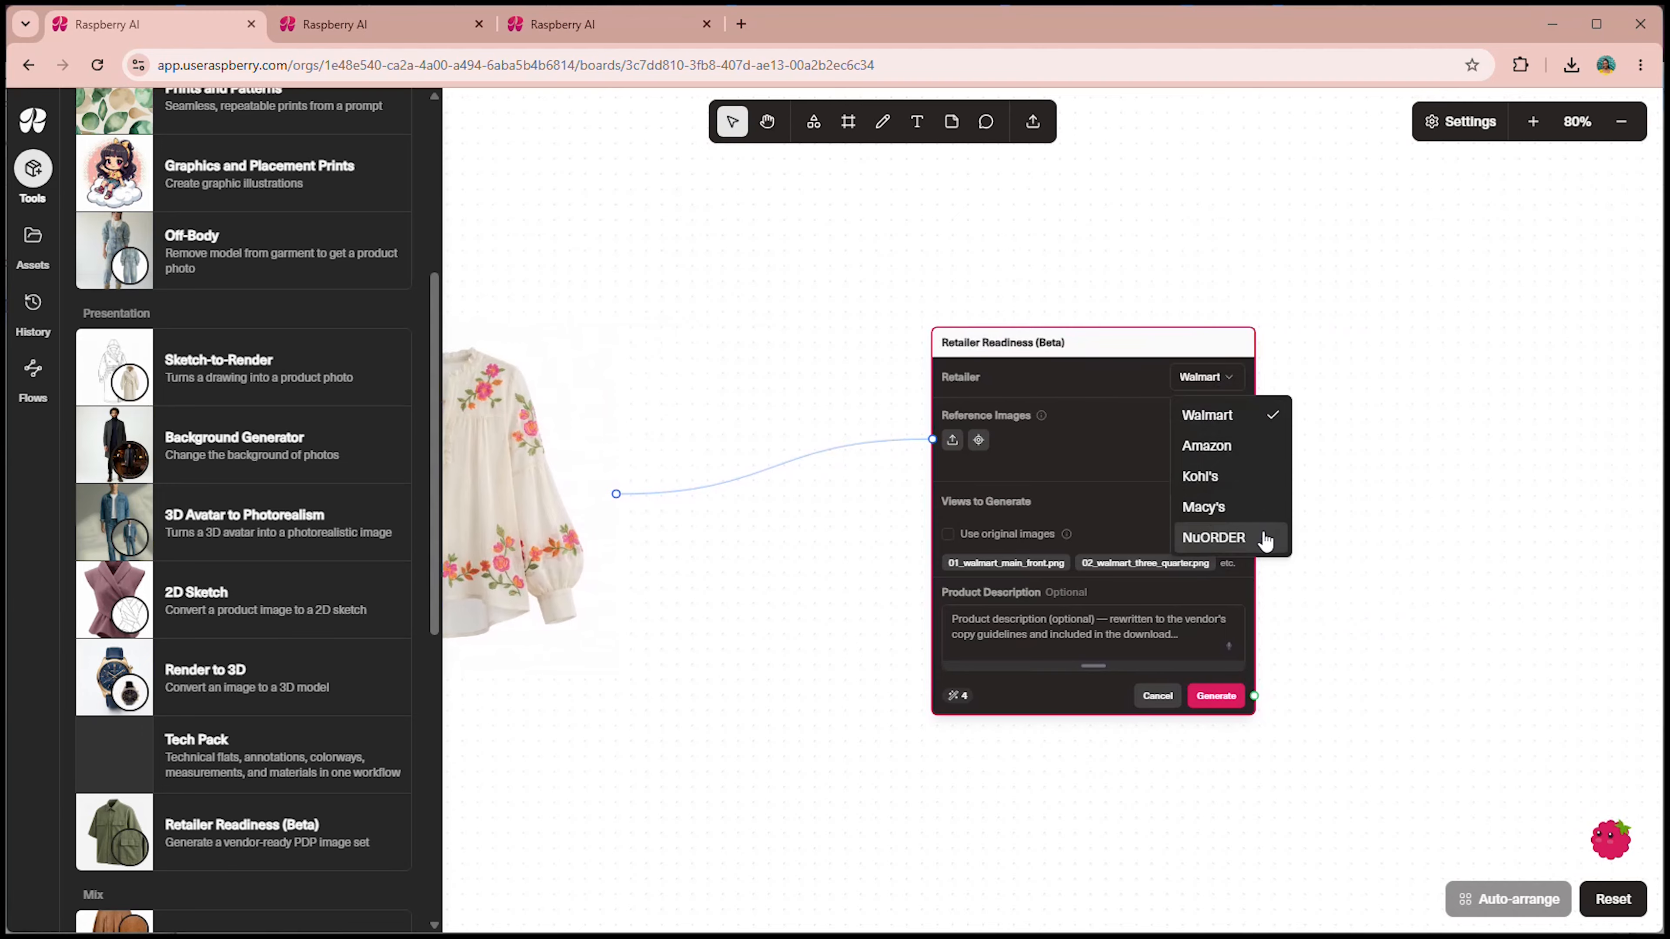
pyautogui.click(1213, 538)
pyautogui.moveTo(1428, 596); pyautogui.dragTo(1132, 547)
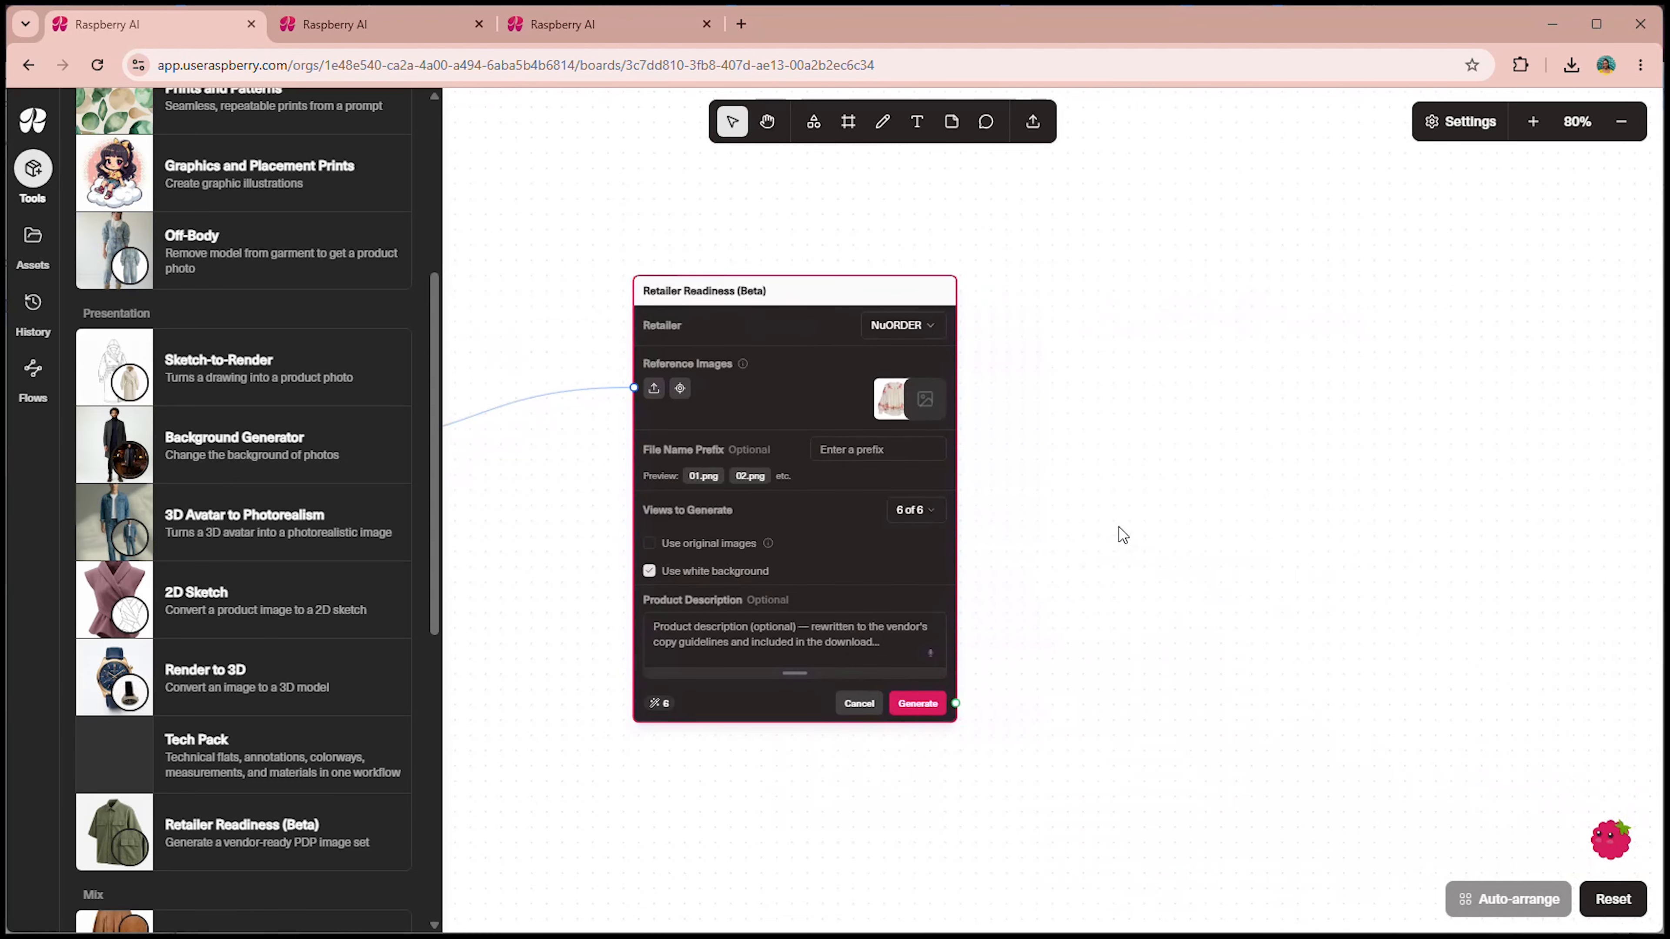
pyautogui.scroll(4, 977, 547)
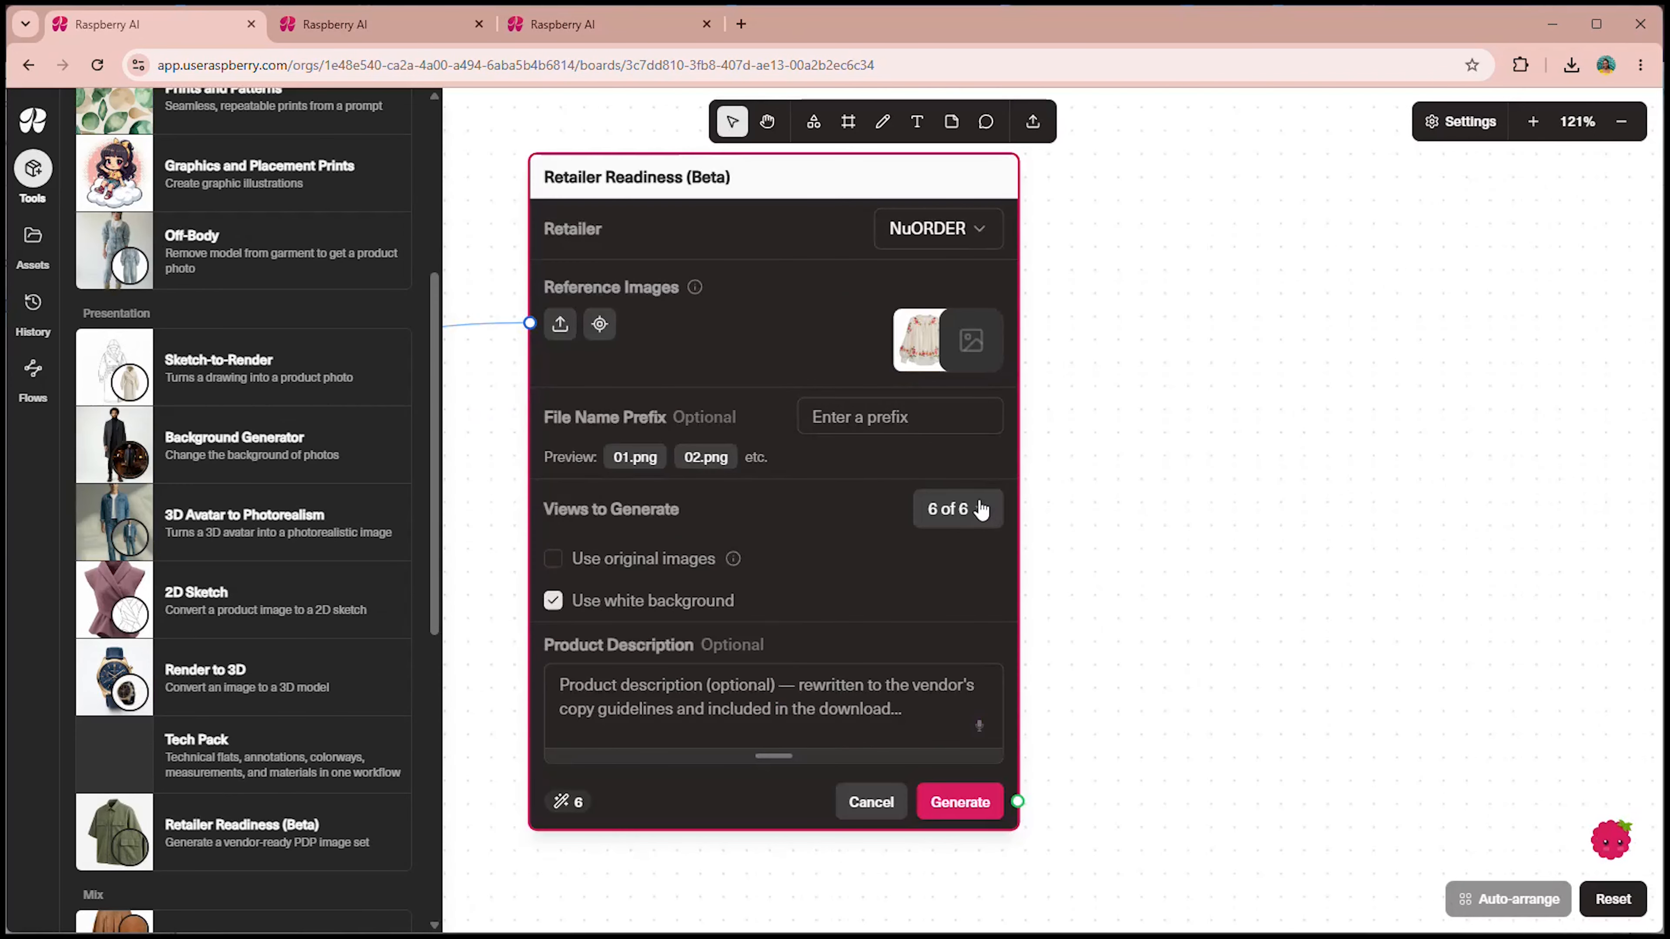
# Step: Check the list of NuORDER views, turn off the white background option, and generate all six blouse views
pyautogui.click(981, 508)
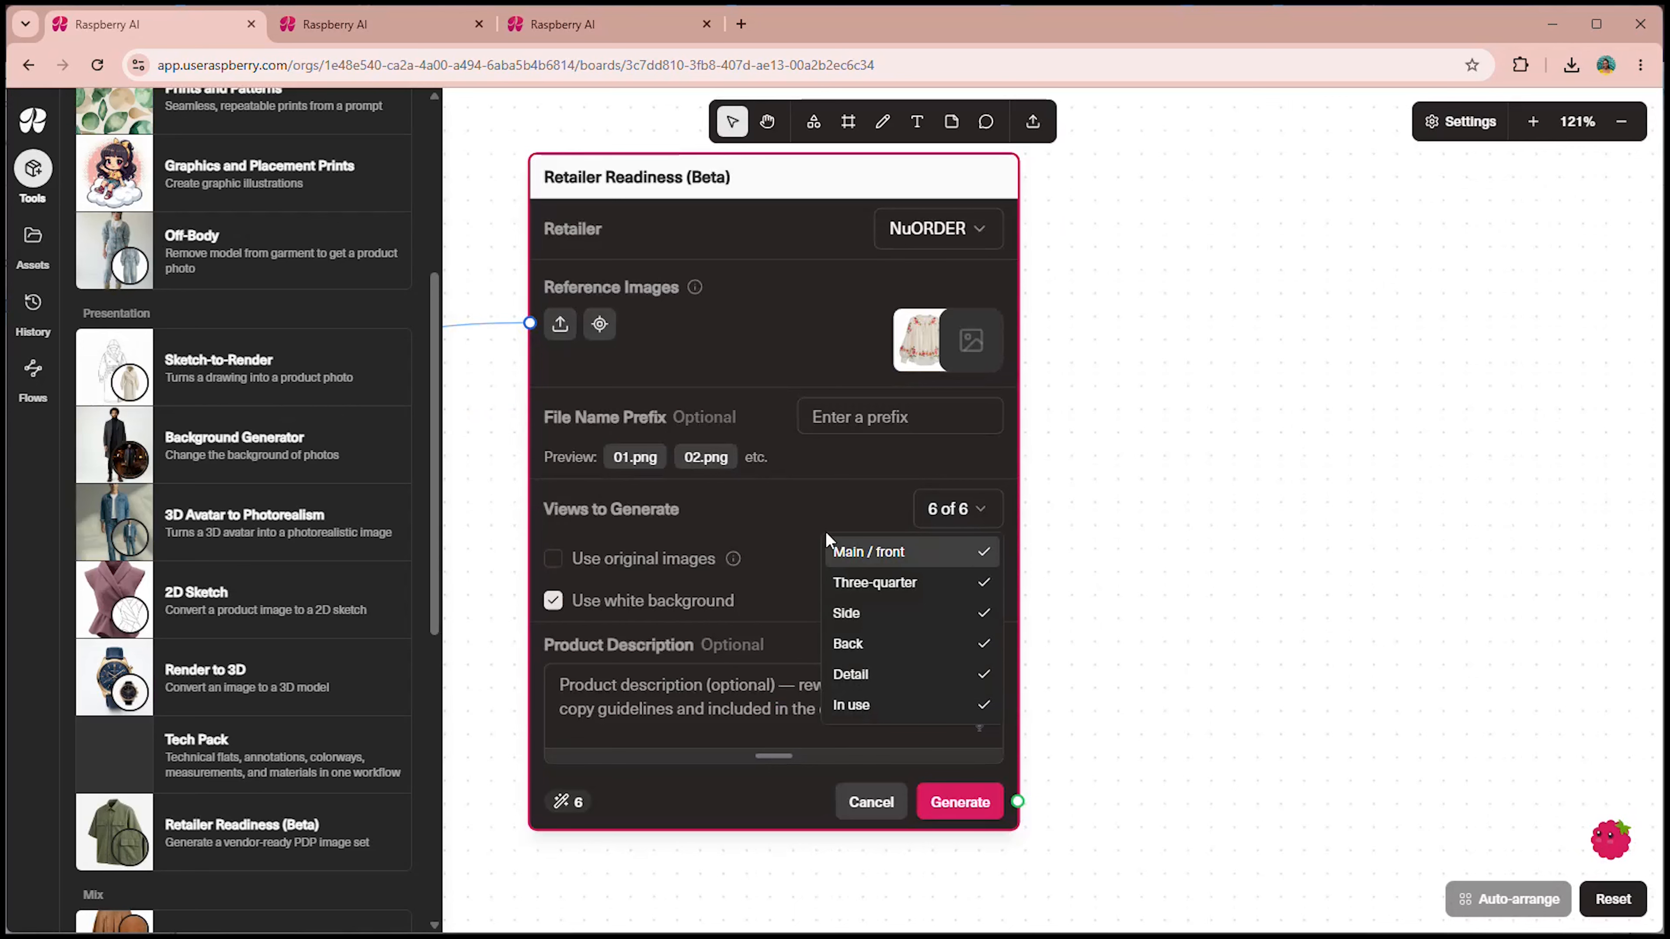
pyautogui.press('Escape')
pyautogui.click(554, 611)
pyautogui.click(554, 611)
pyautogui.click(555, 612)
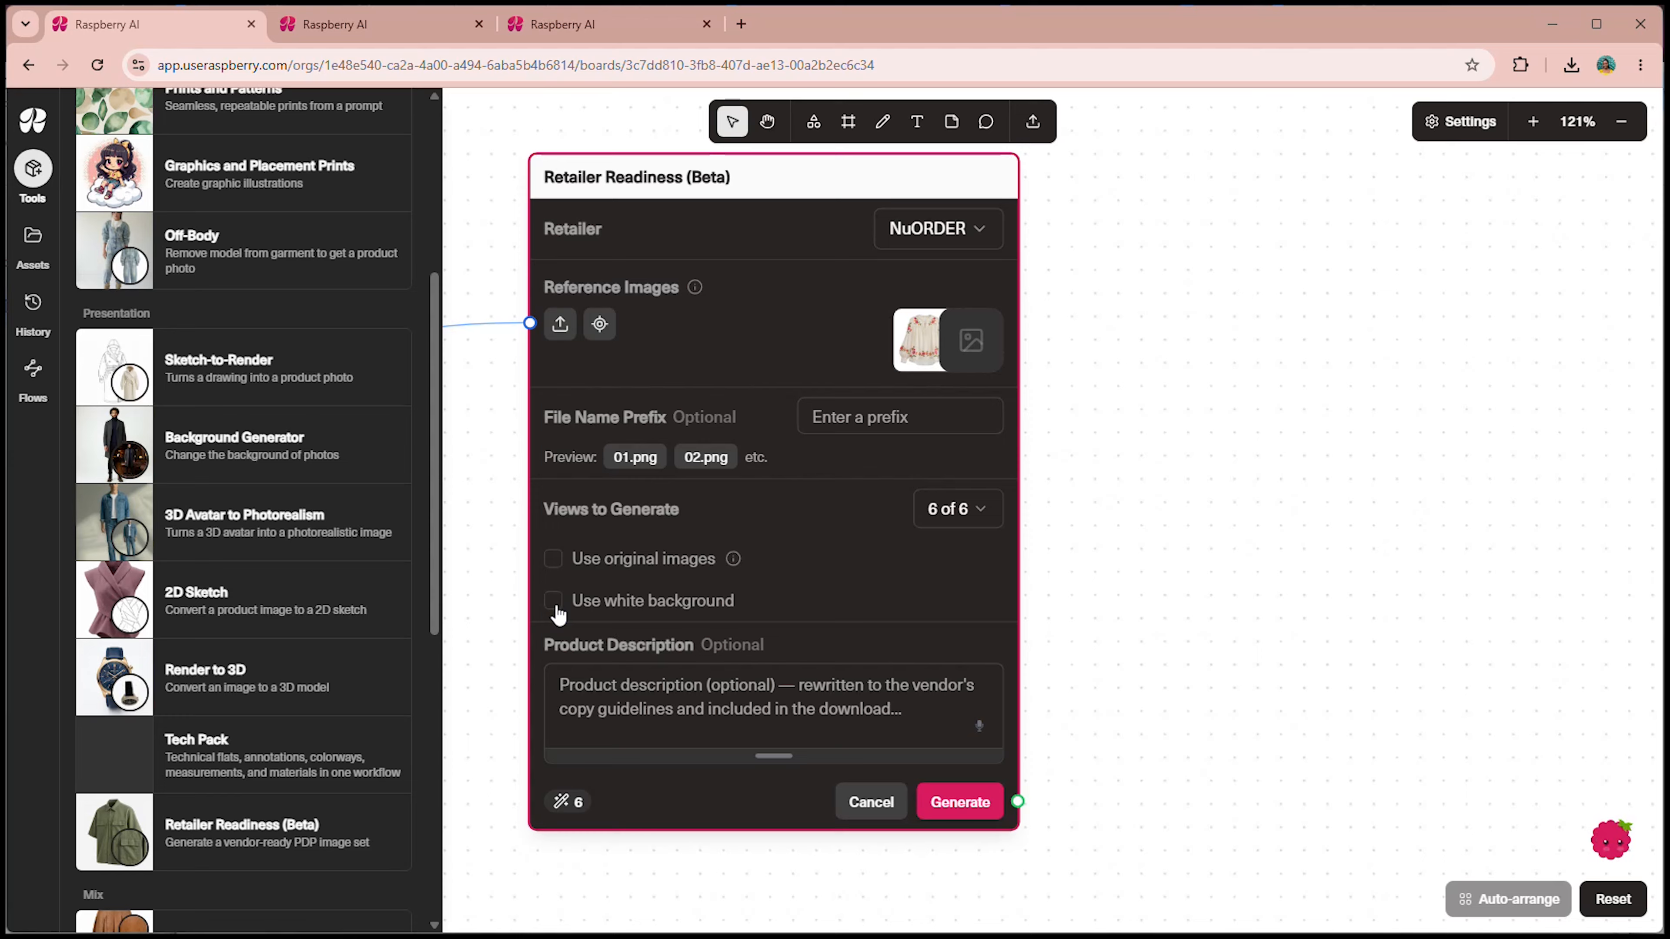
pyautogui.click(960, 802)
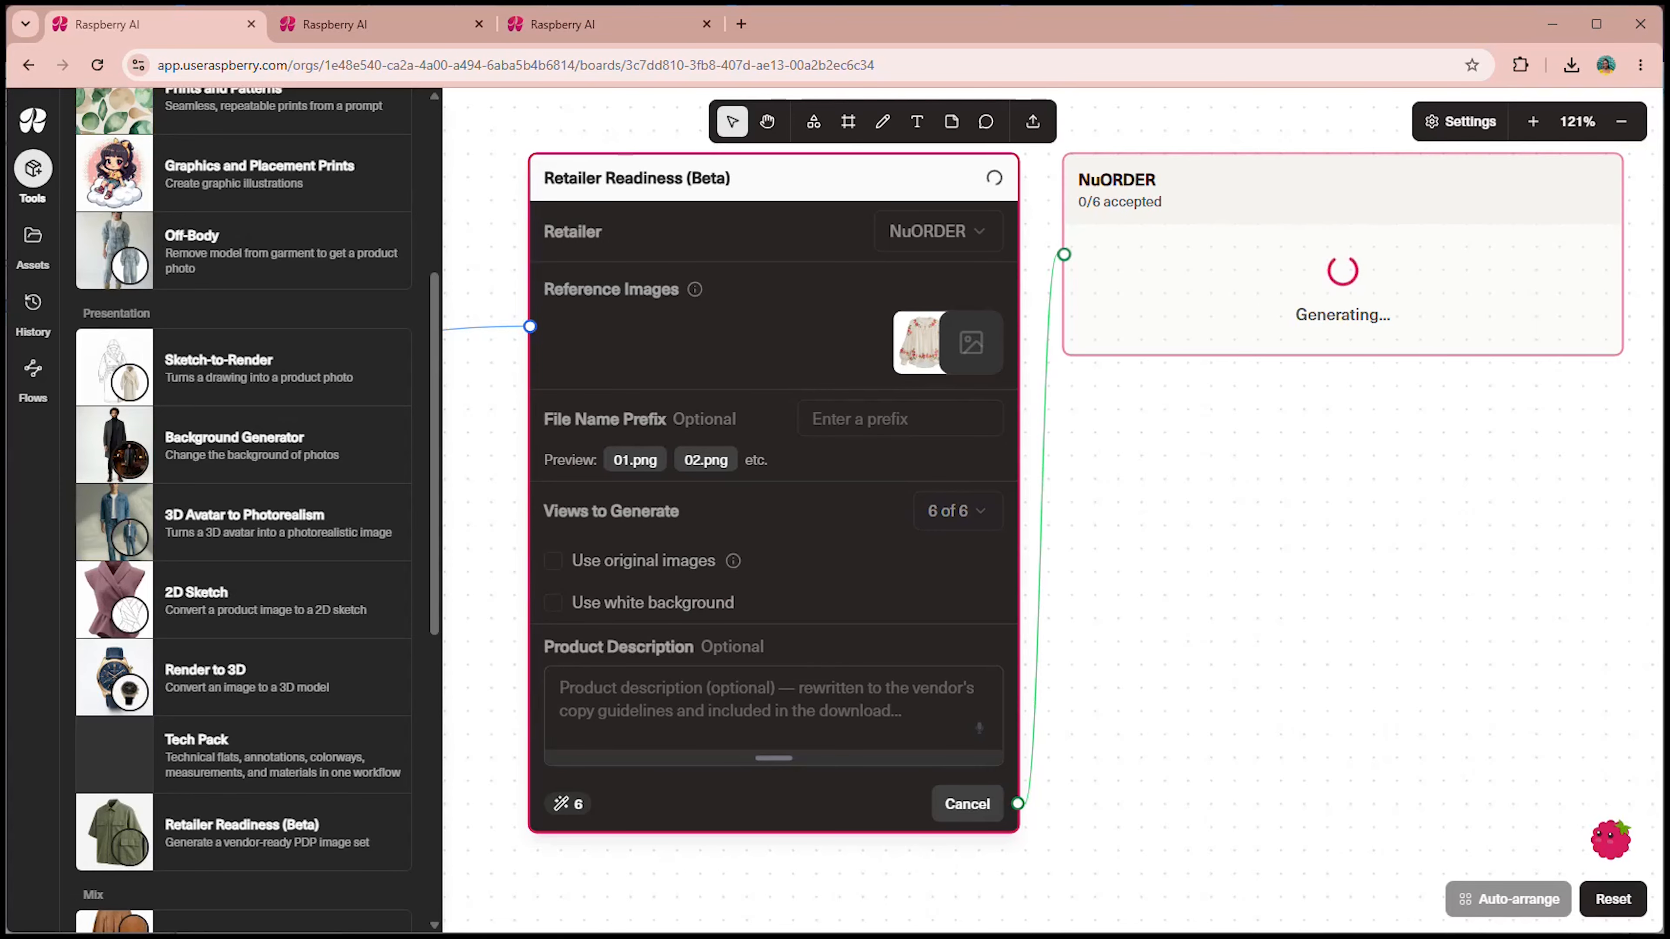
pyautogui.click(33, 167)
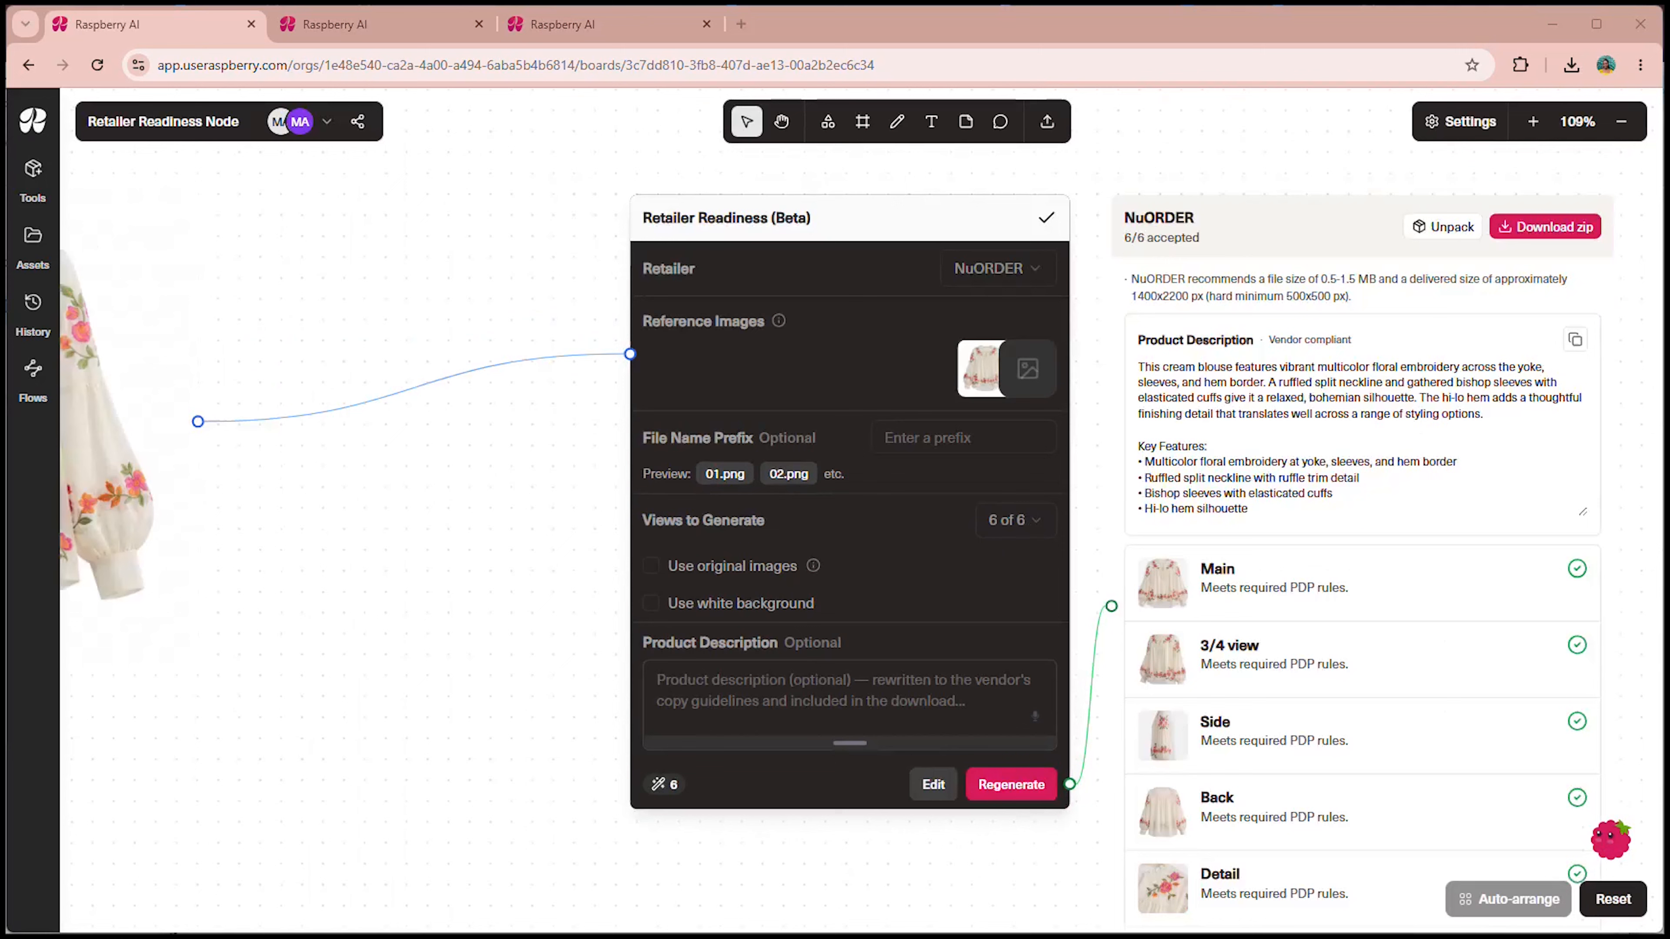
# Step: Preview all six generated NuORDER blouse images full size, from the Main view through the In use view
pyautogui.click(1167, 588)
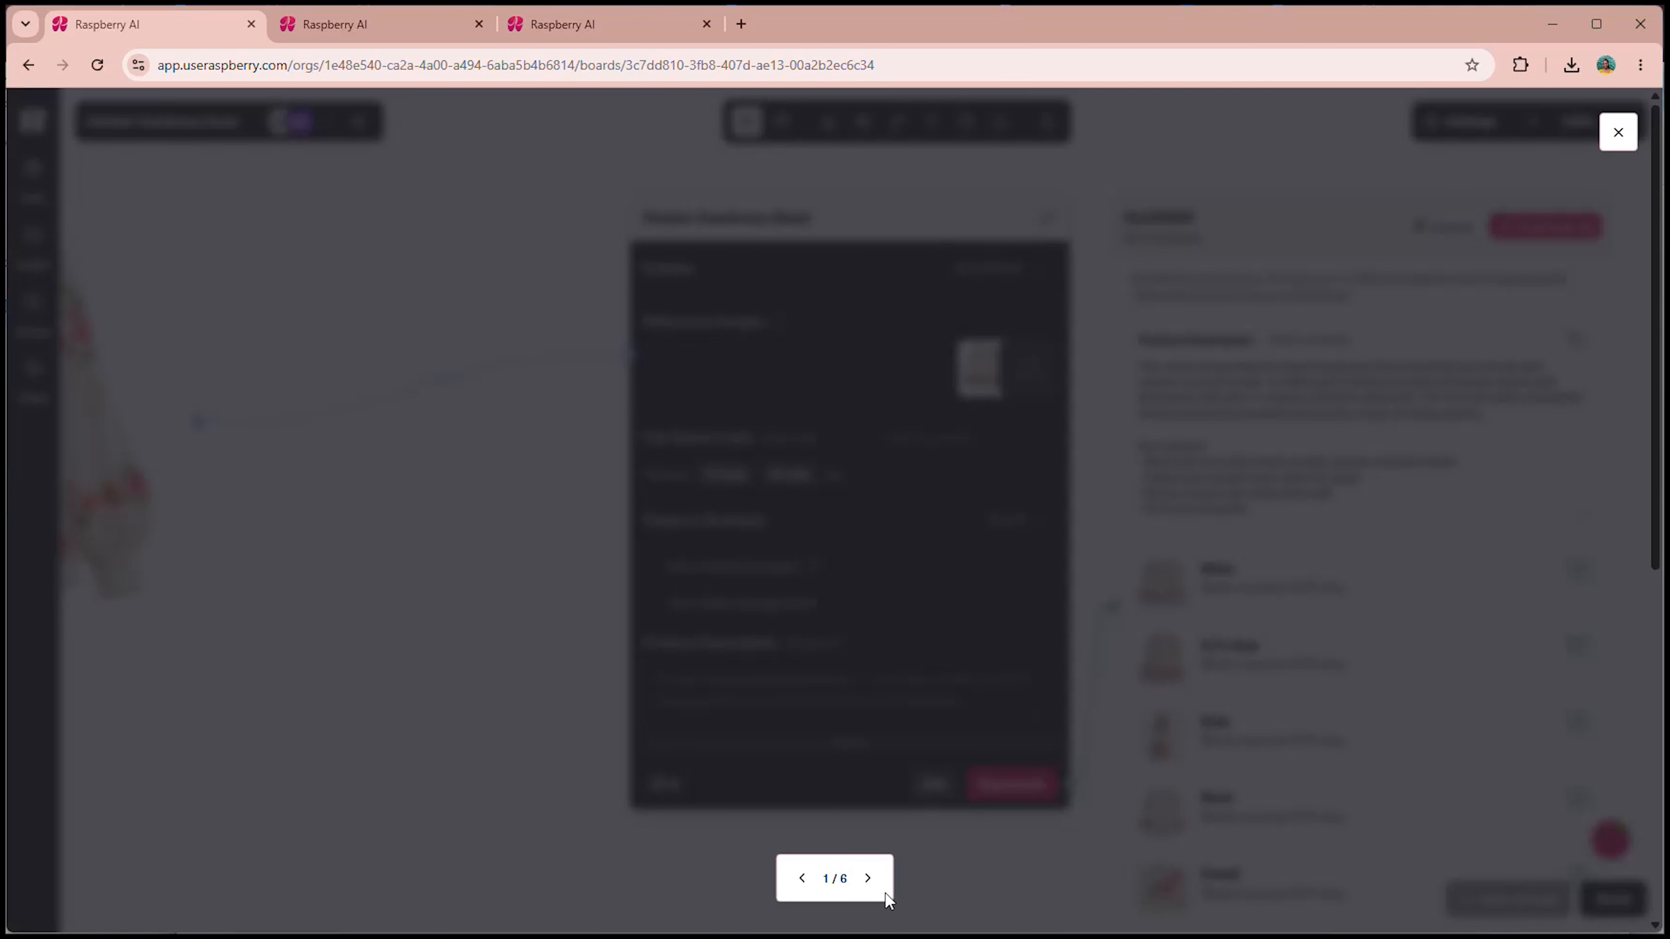
pyautogui.click(869, 879)
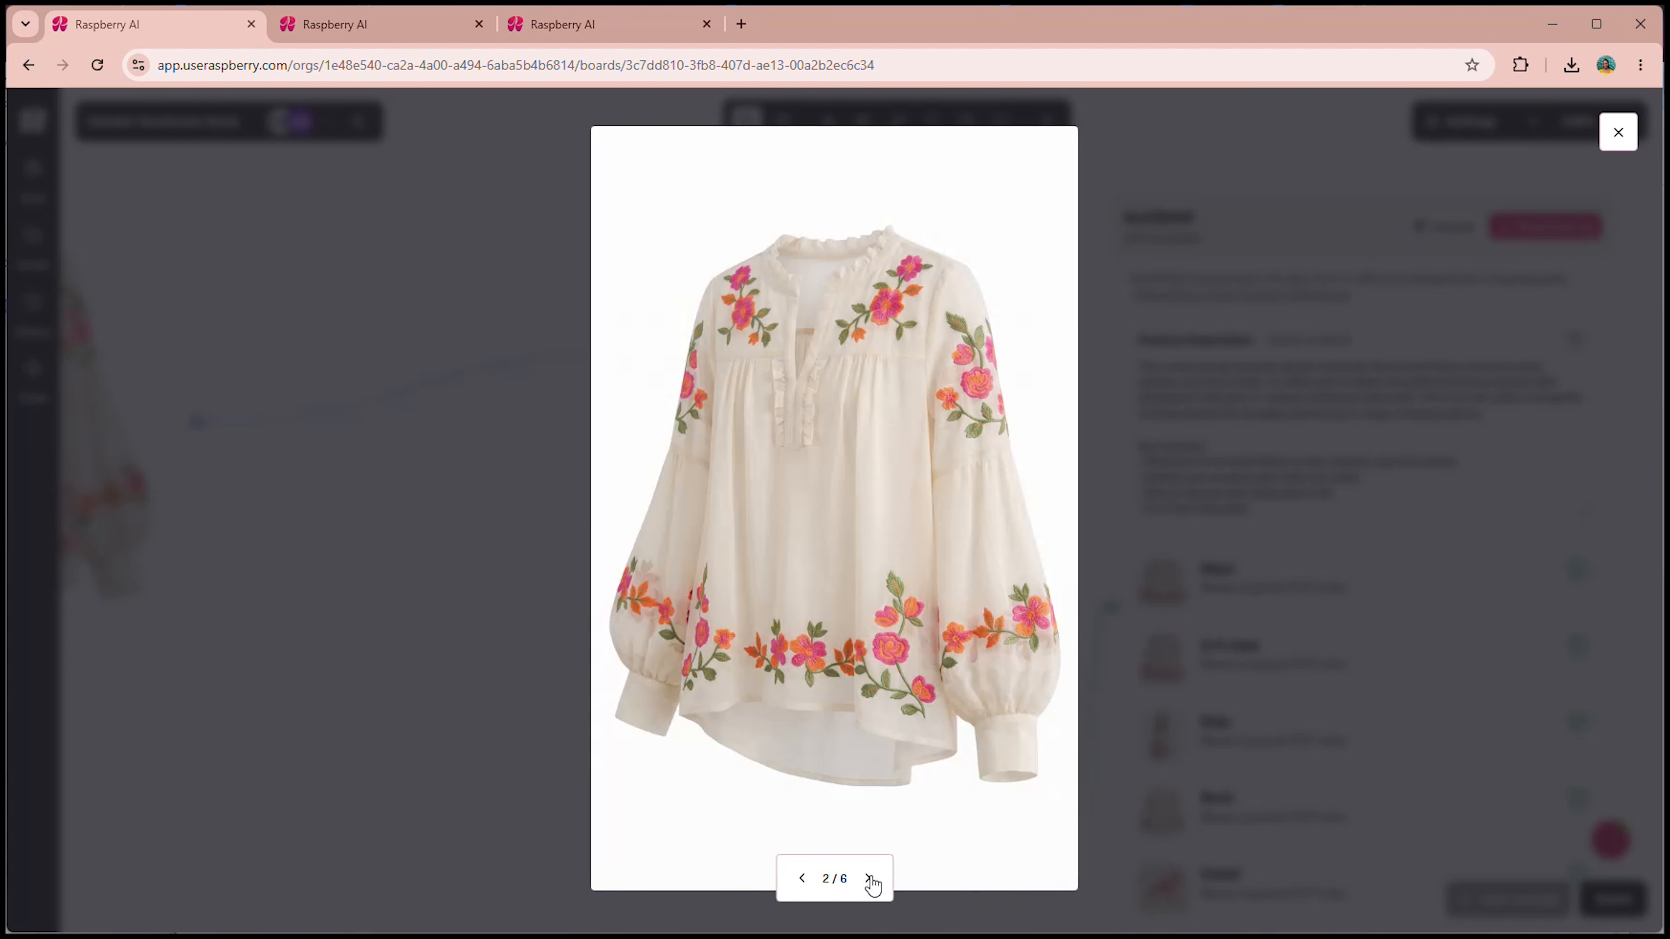
pyautogui.click(869, 879)
pyautogui.click(869, 879)
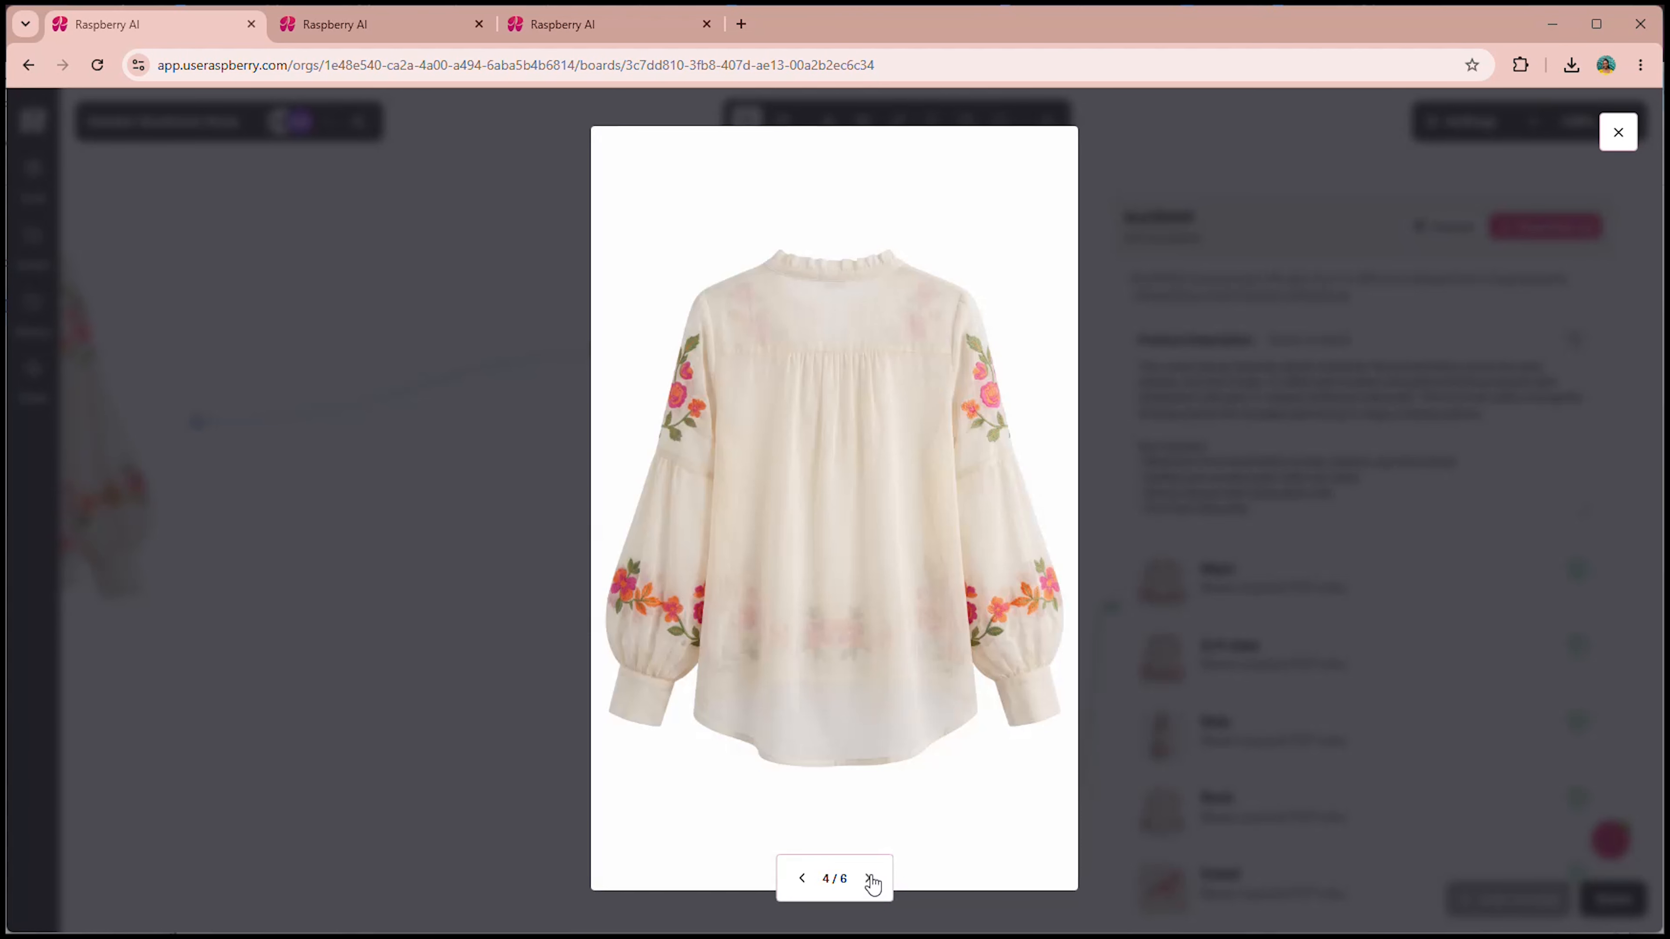
pyautogui.click(870, 879)
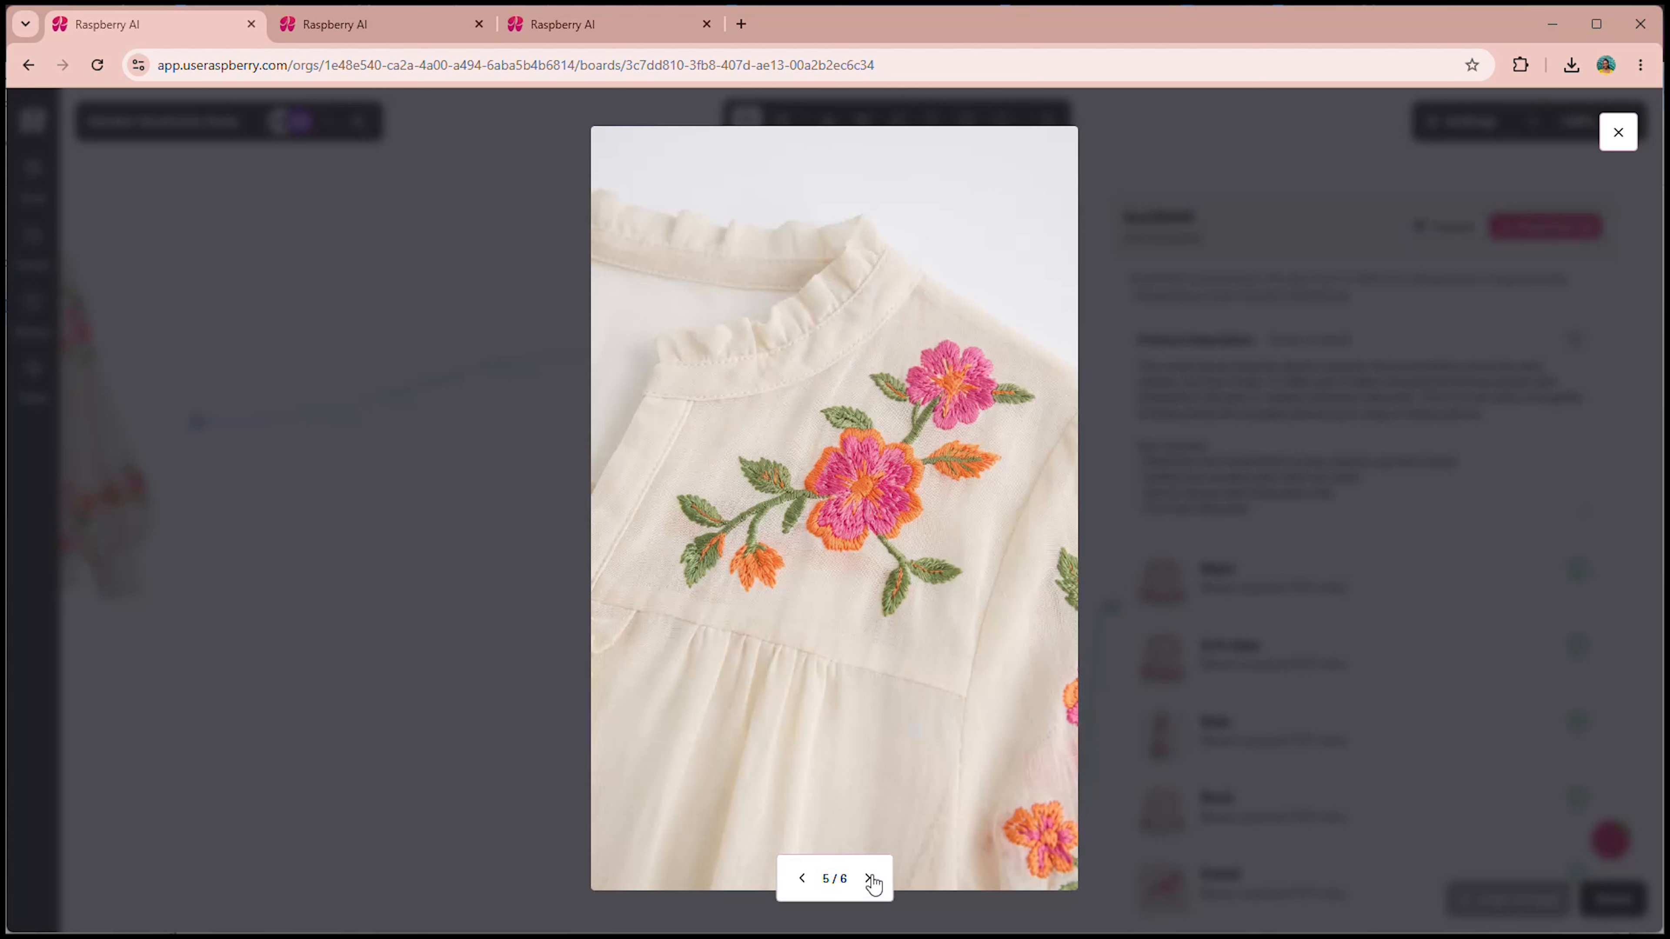
pyautogui.click(869, 879)
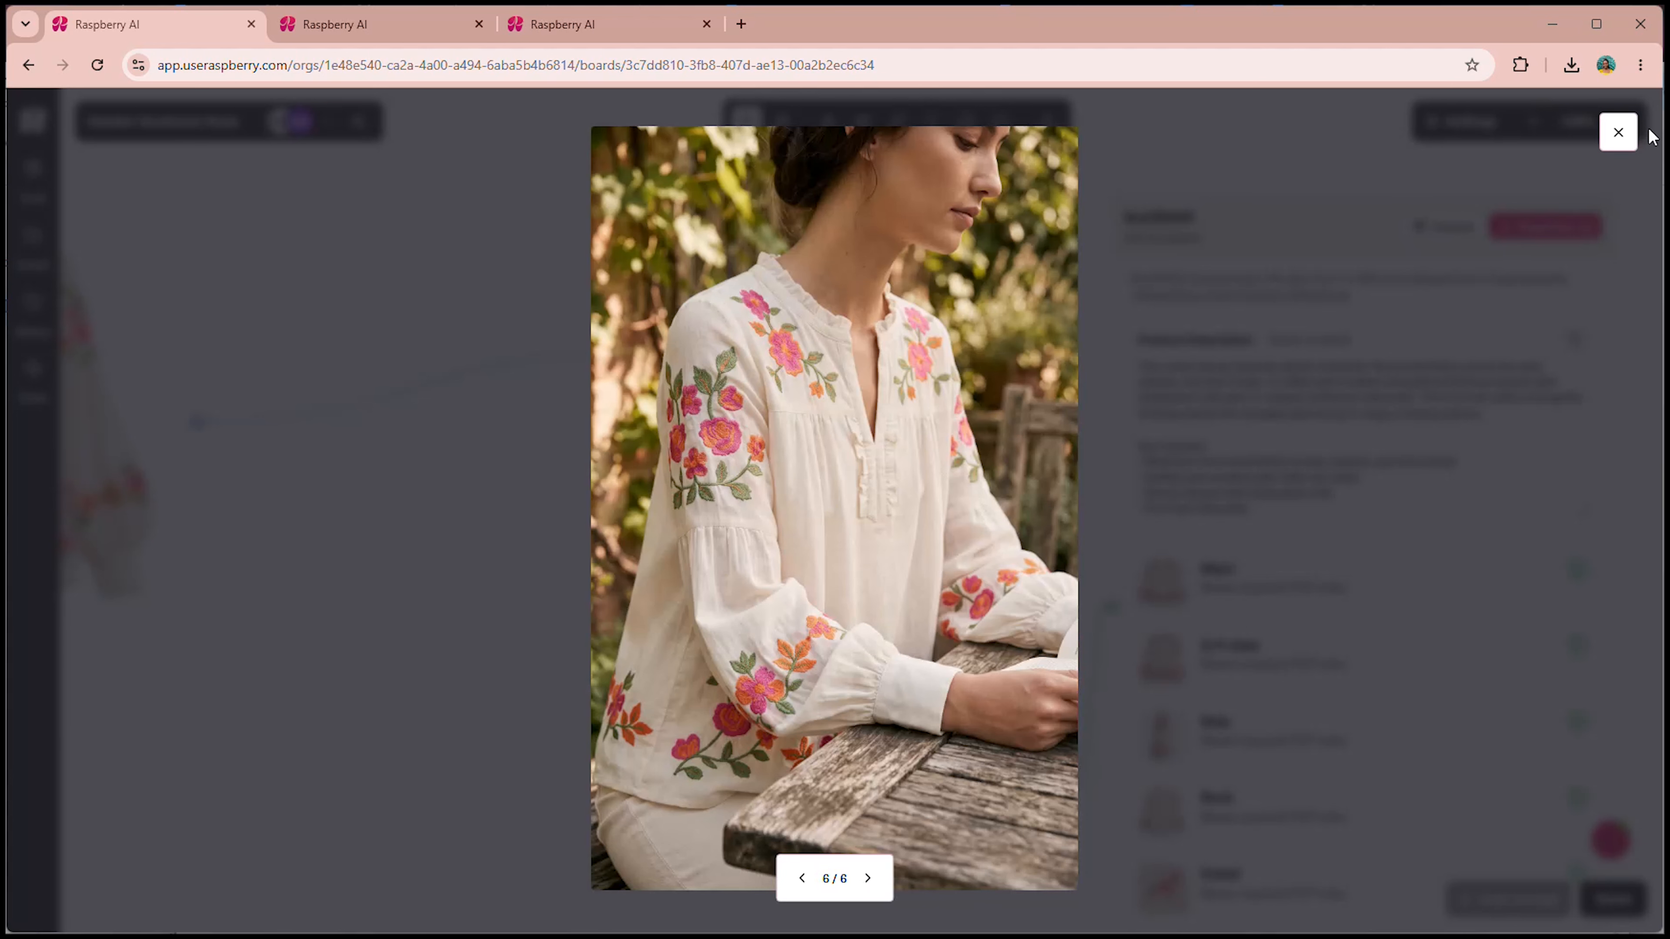
pyautogui.click(1619, 134)
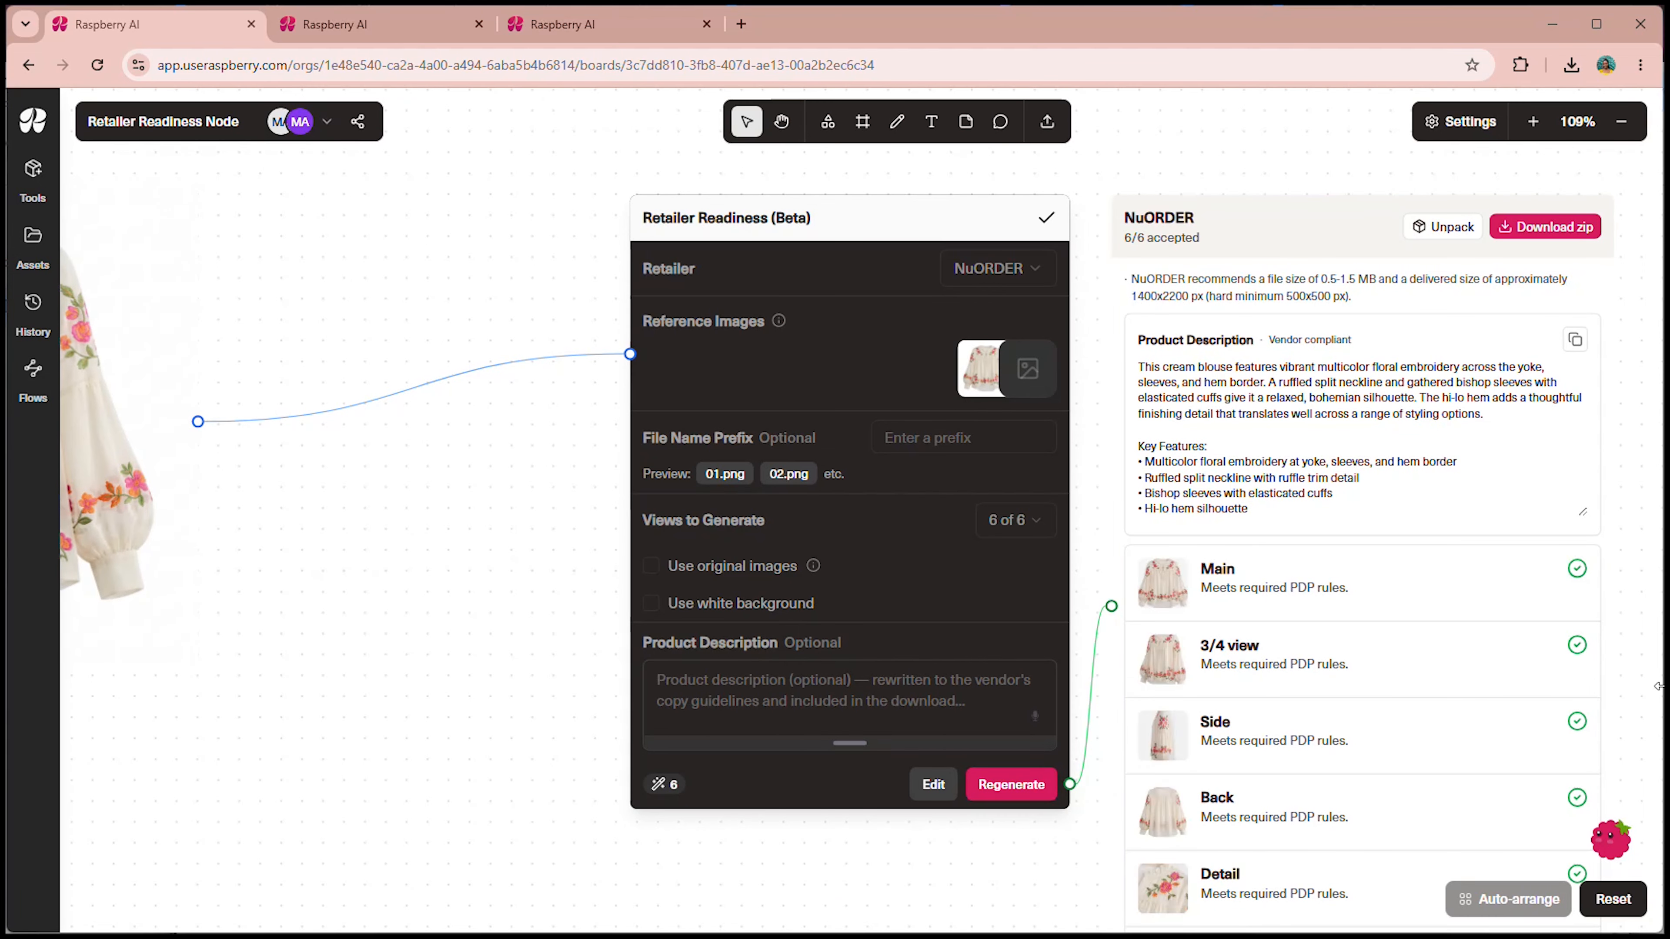
# Step: Download the NuORDER blouse image set as a zip file
pyautogui.click(1541, 225)
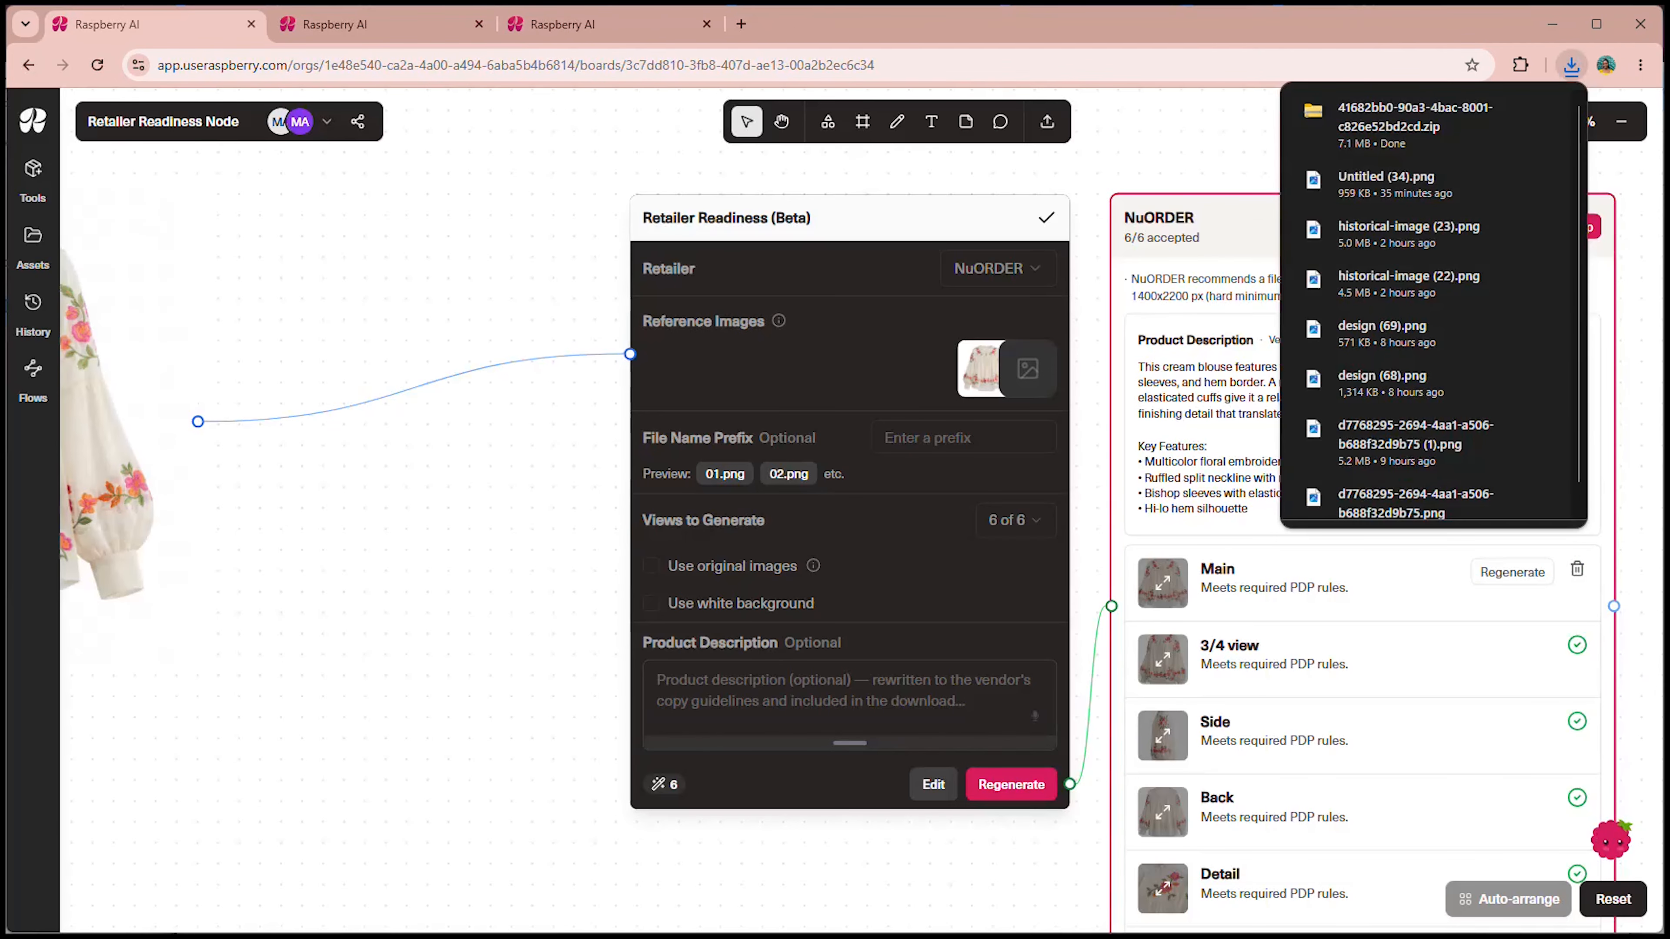
# Step: Review the NuORDER blouse results again, paging through all six images full size from Main to In use, and close the preview
pyautogui.click(1630, 608)
pyautogui.moveTo(1625, 610); pyautogui.dragTo(1444, 664)
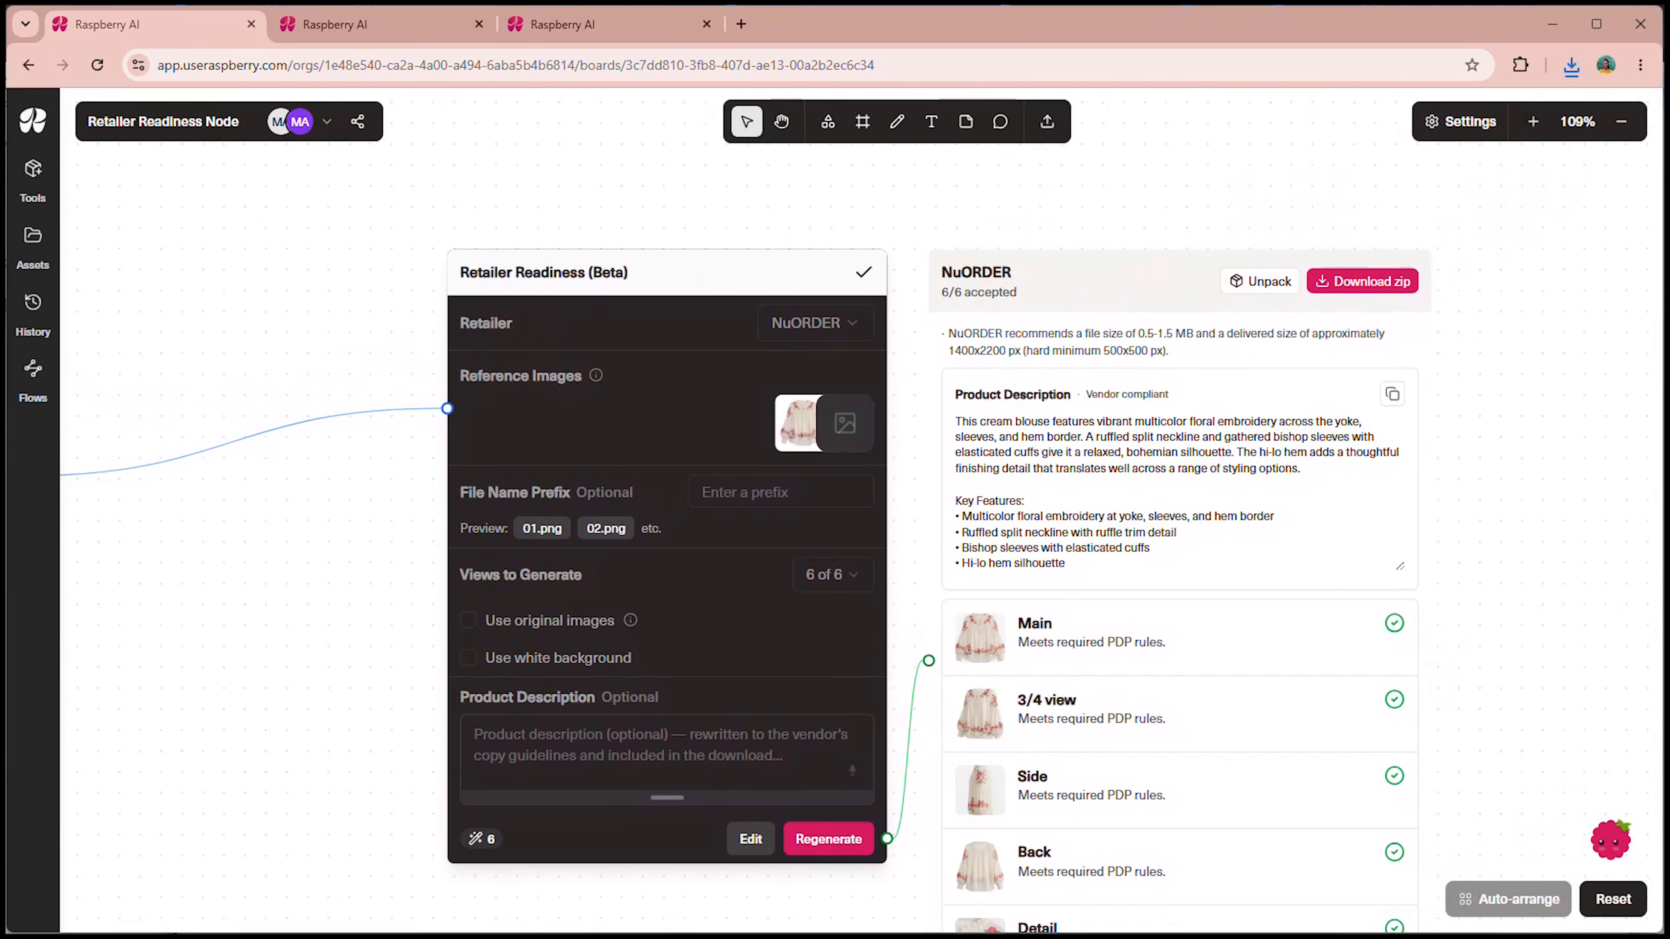
pyautogui.moveTo(1505, 665); pyautogui.dragTo(1471, 437)
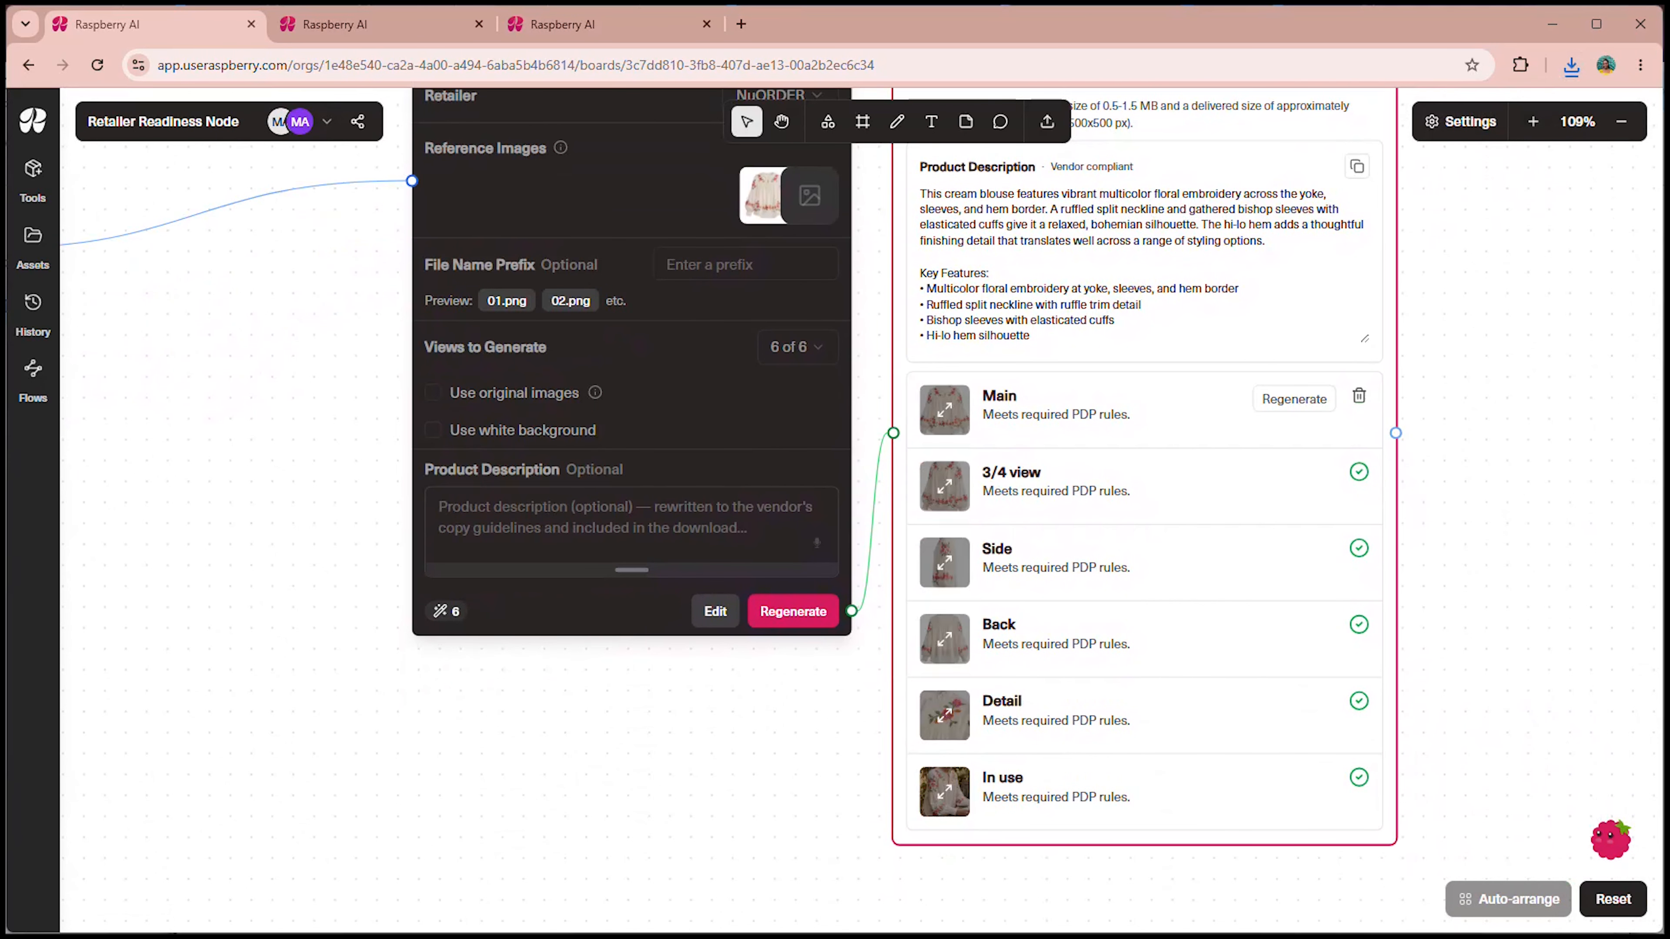
pyautogui.click(954, 416)
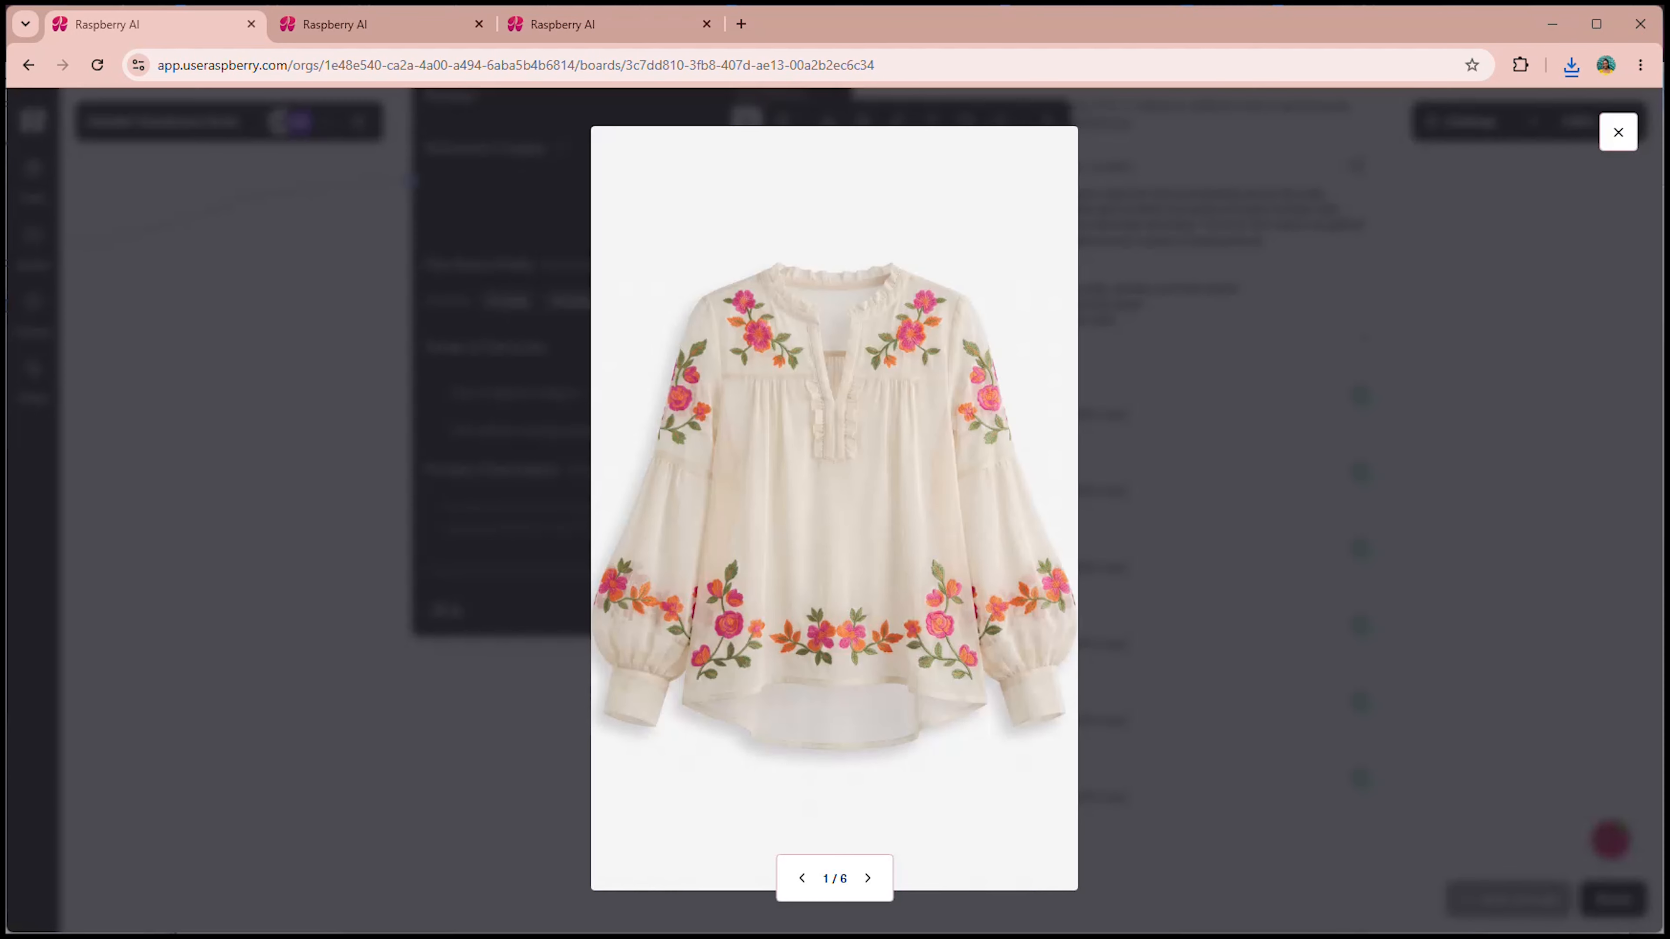
pyautogui.click(868, 879)
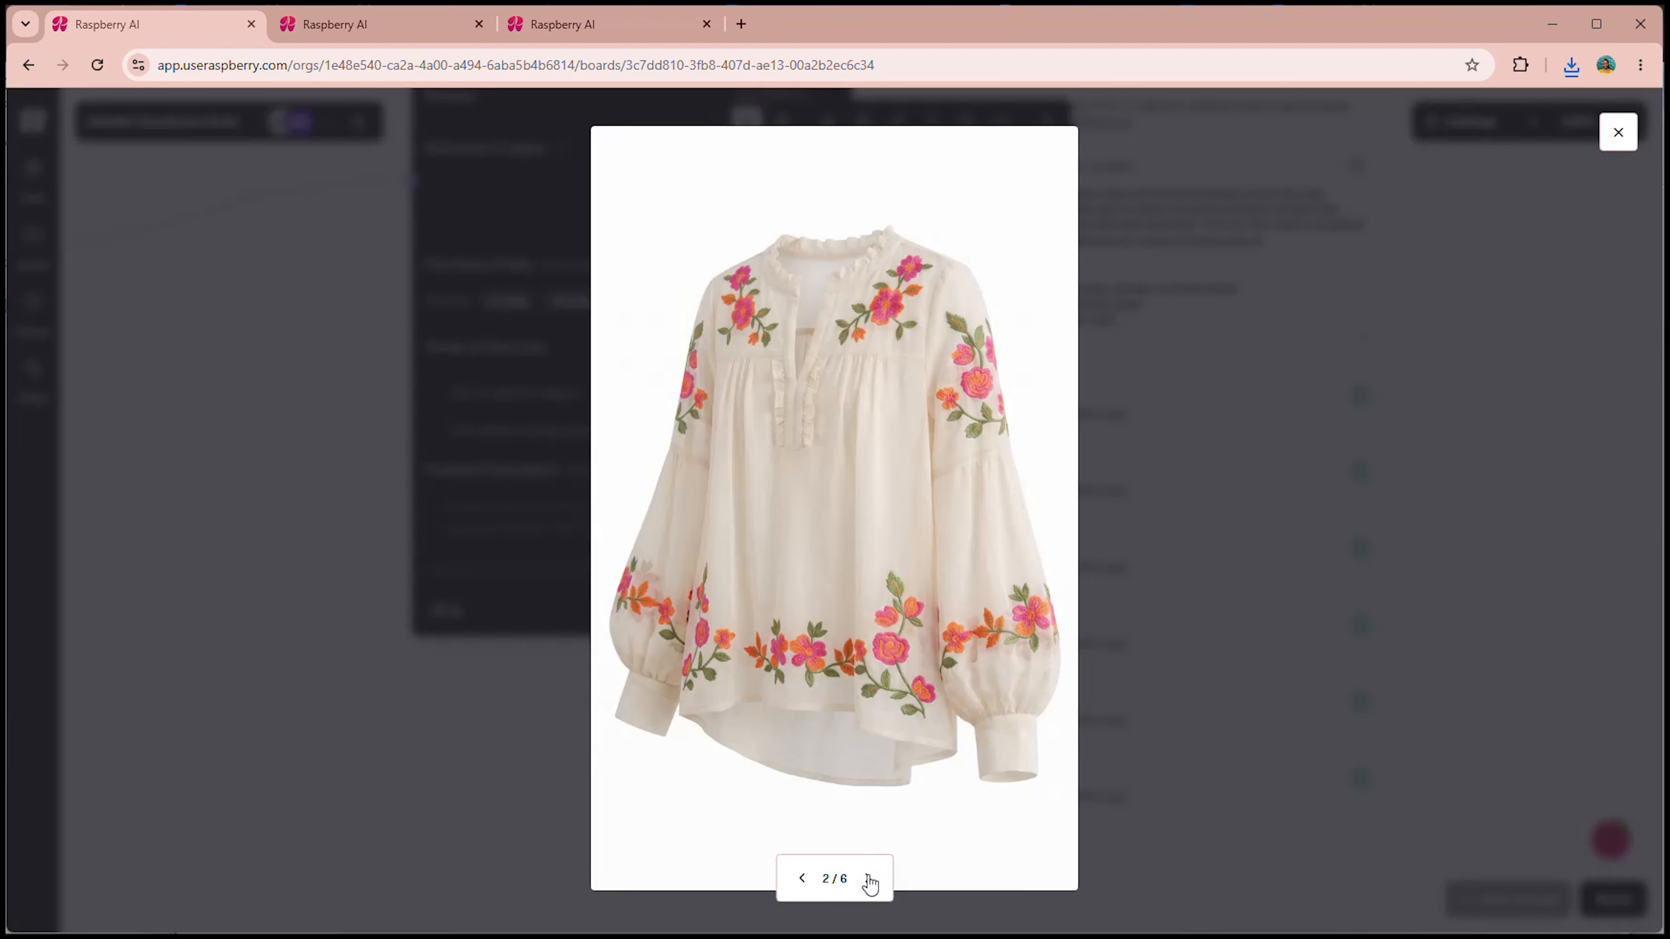
pyautogui.click(869, 879)
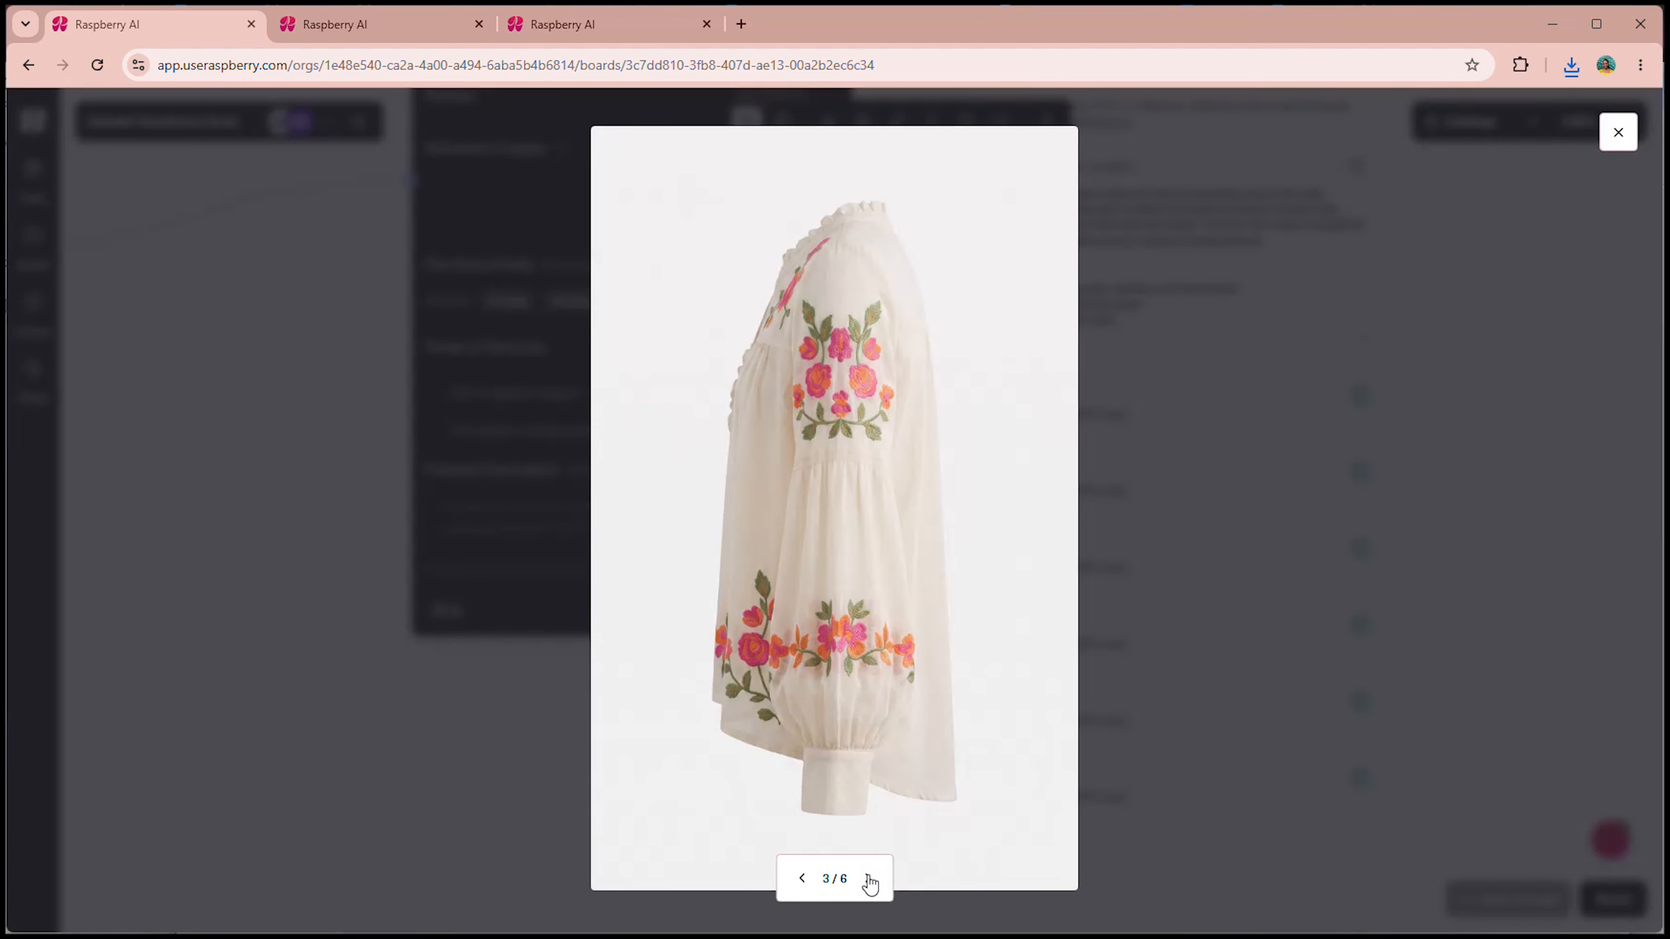
pyautogui.click(868, 879)
pyautogui.click(869, 879)
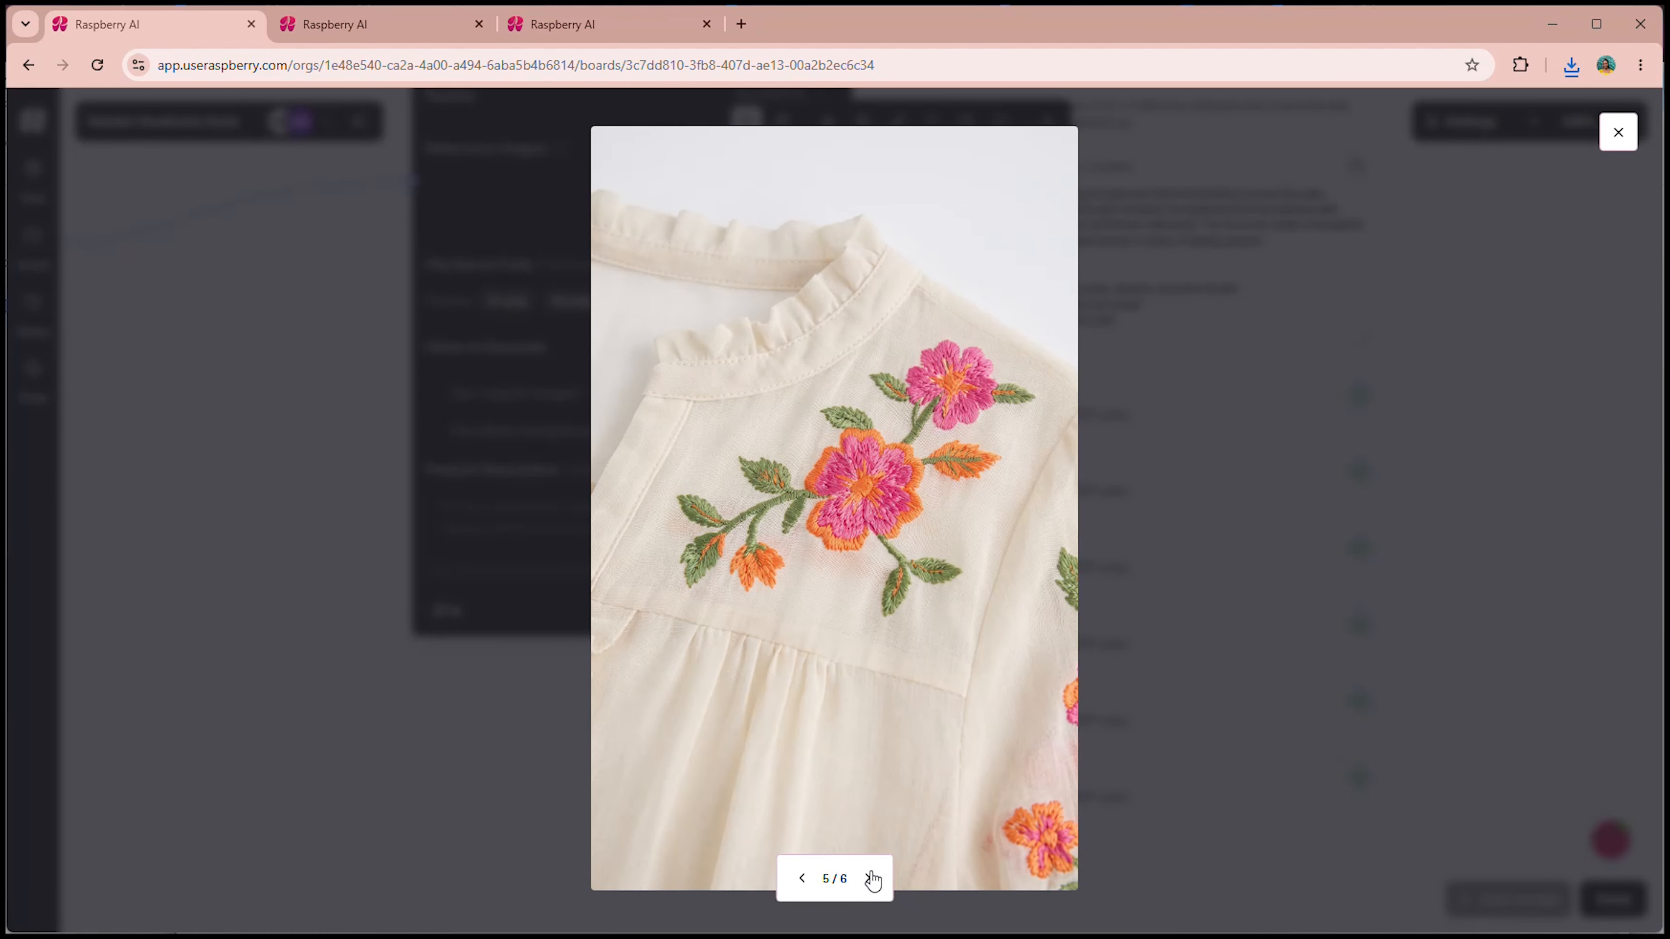
pyautogui.click(872, 879)
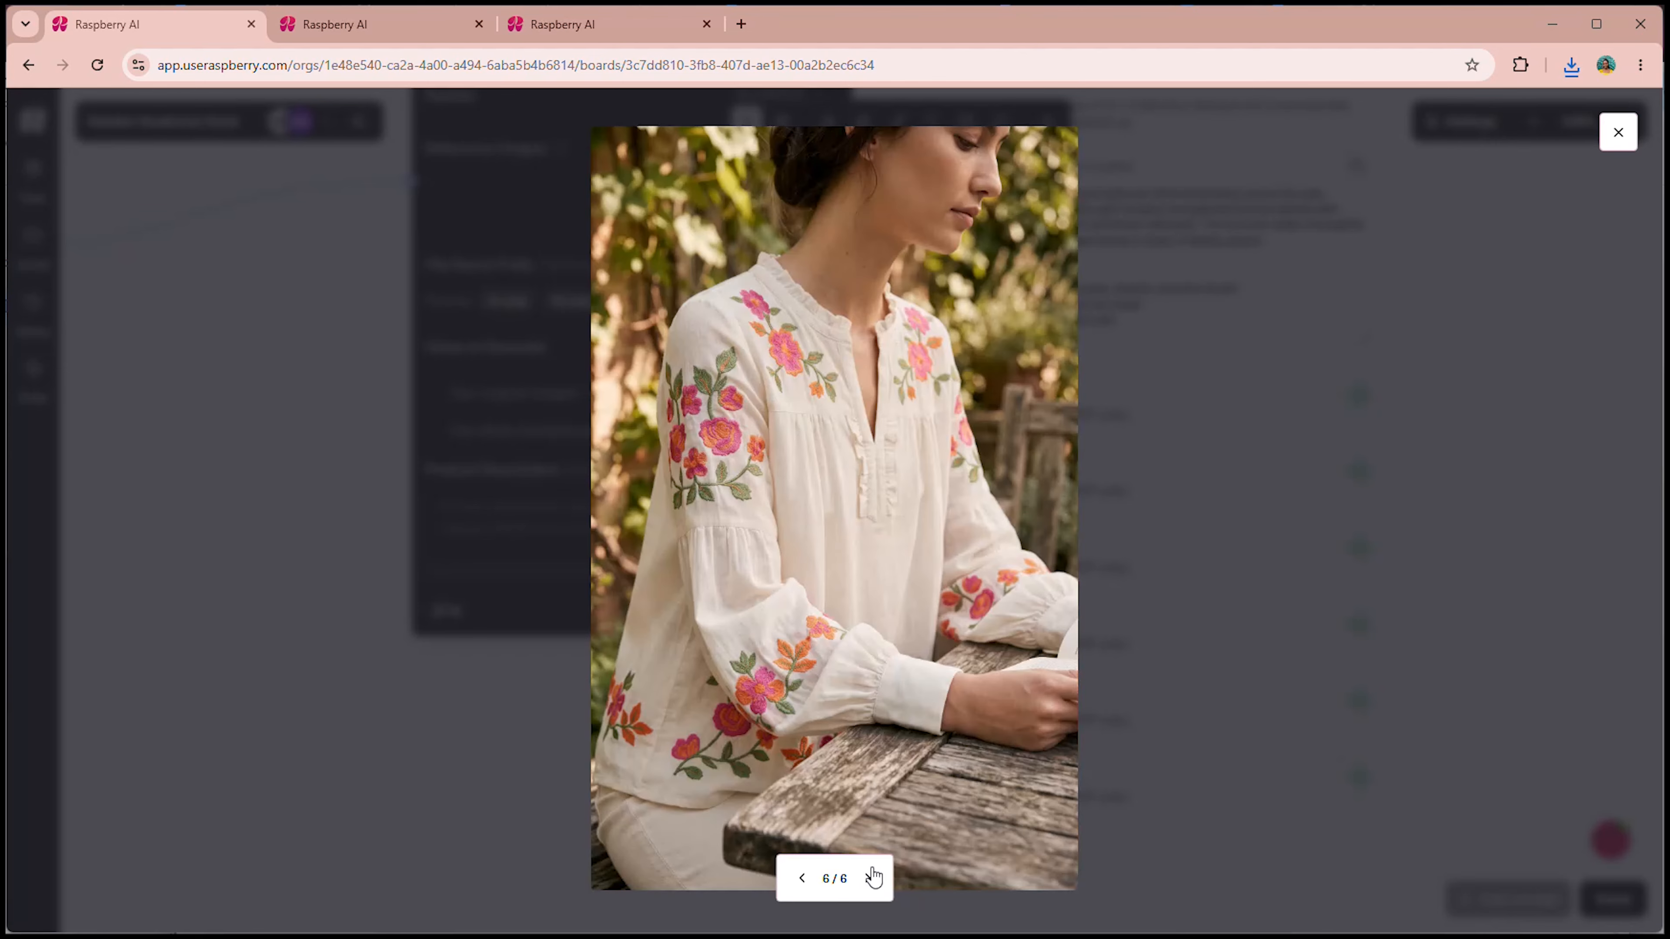
pyautogui.click(1519, 560)
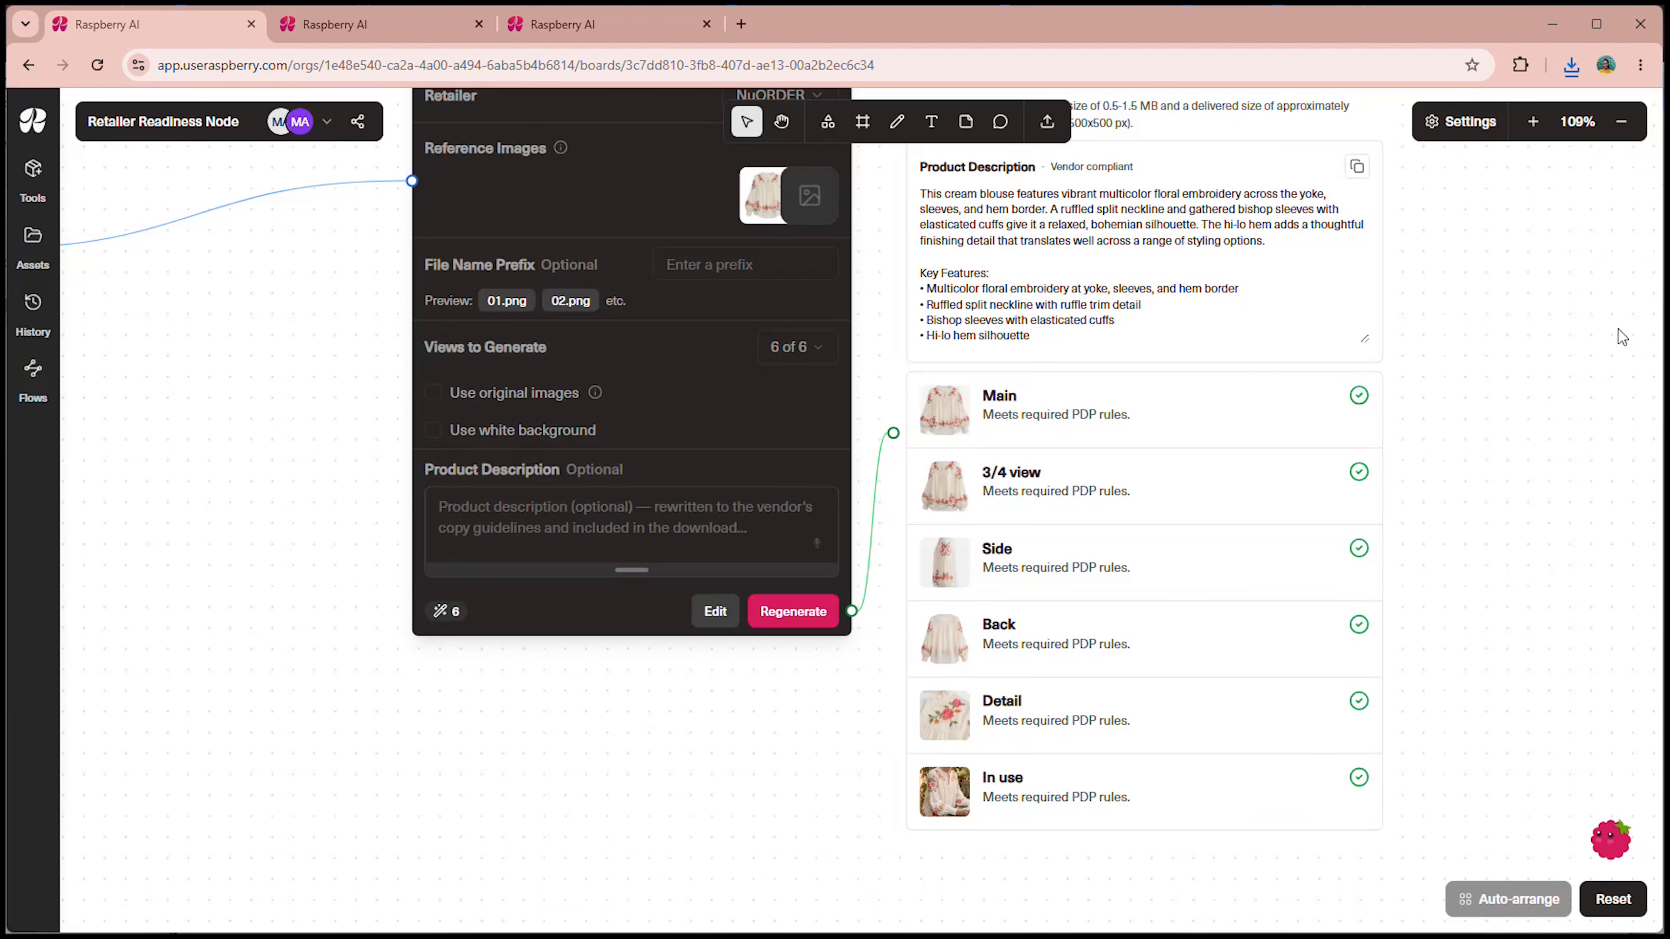